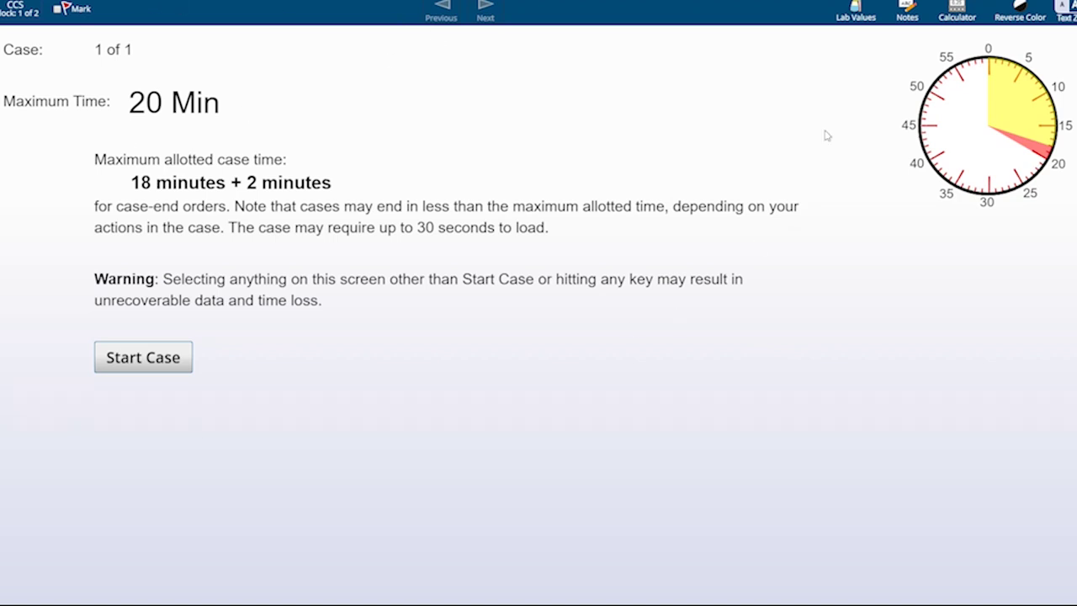
Start the case and read the introduction about the 32-year-old woman with swollen knees
{"action": "left_click", "coordinate": [148, 358]}
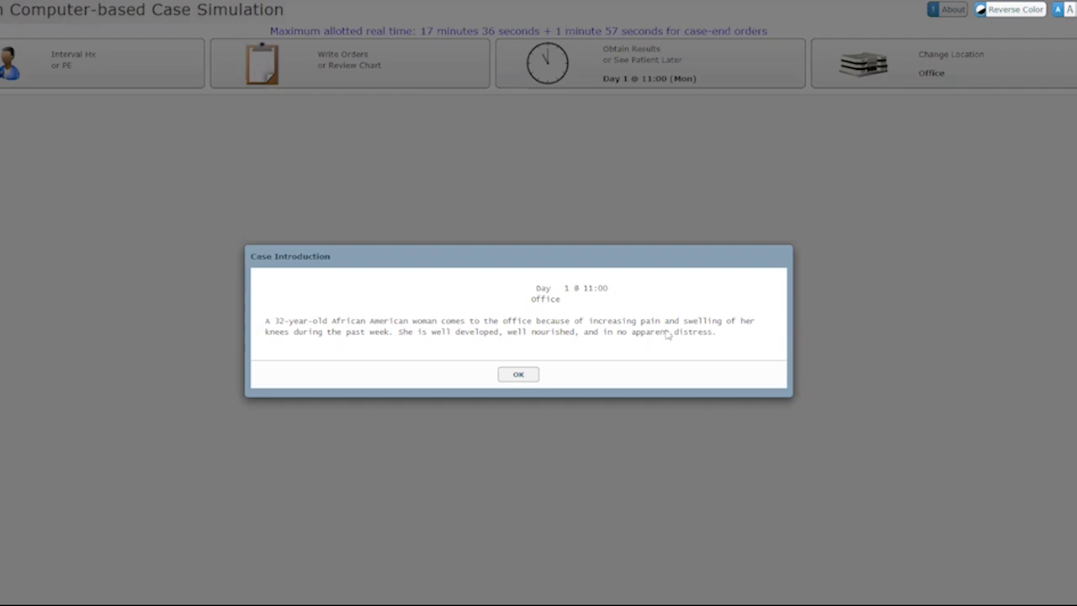
{"action": "left_click", "coordinate": [519, 376]}
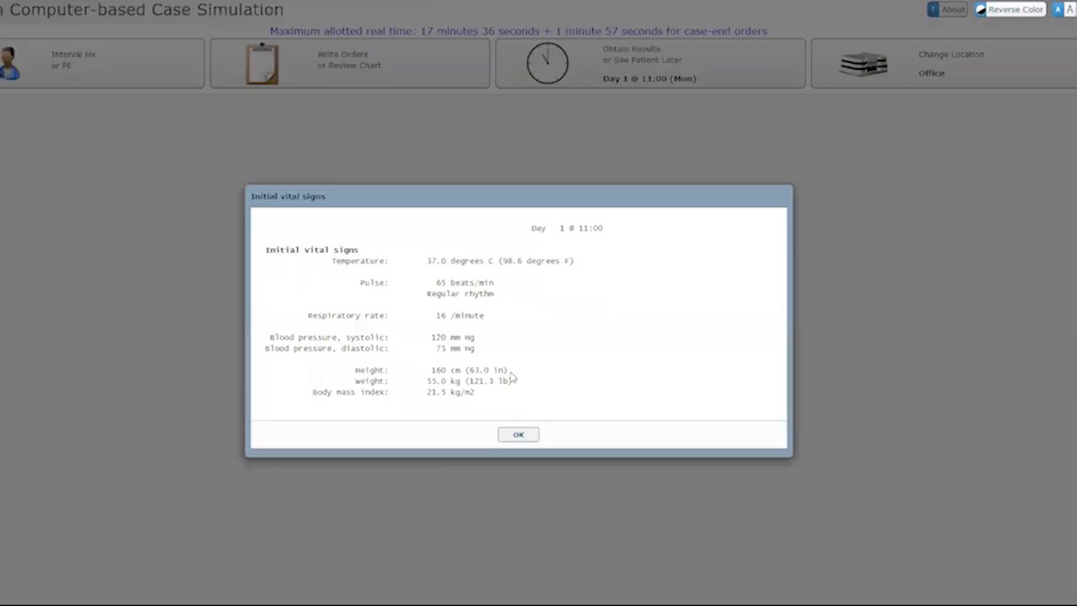
Dismiss the initial vital signs and read the initial history through the review of systems
{"action": "left_click", "coordinate": [519, 437]}
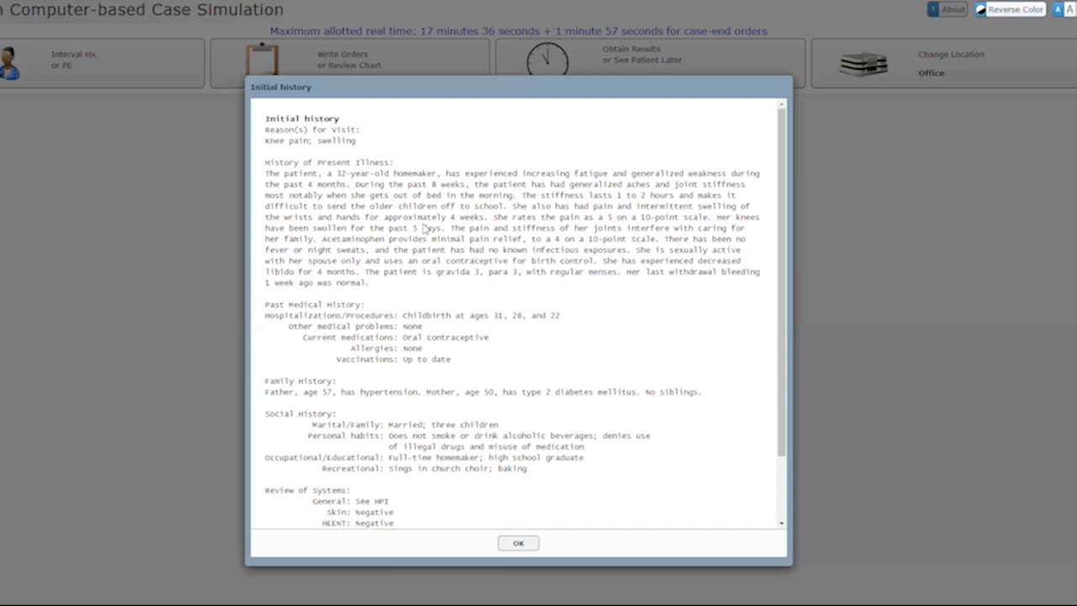
{"action": "scroll", "coordinate": [425, 229], "scroll_direction": "down", "scroll_amount": 3}
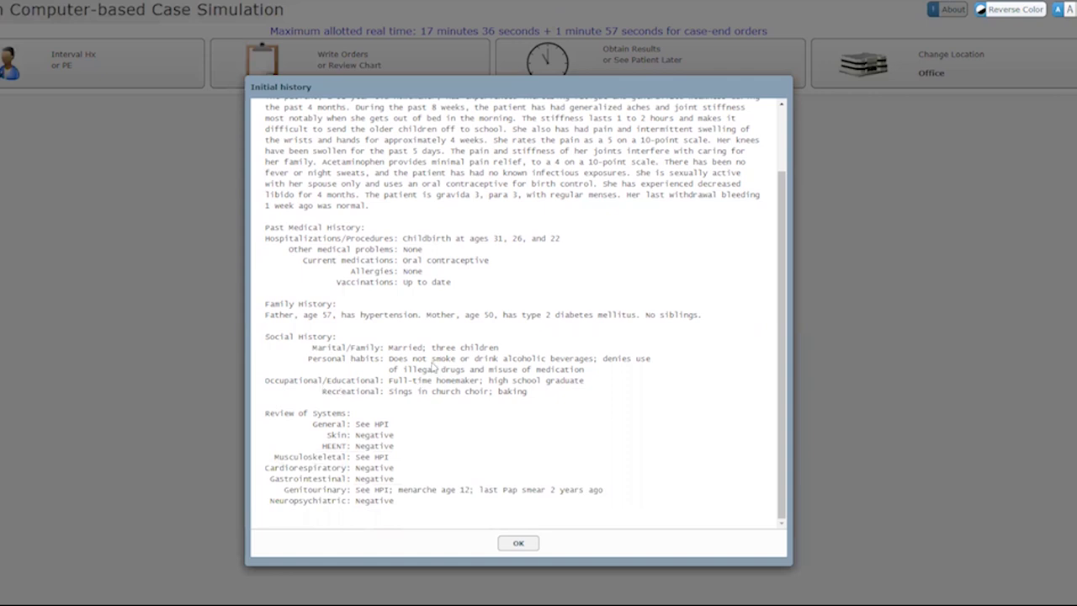
Close the history and select General Appearance, Skin, Breasts, Lymph Nodes, HEENT/Neck and Chest/Lungs exams
{"action": "left_click", "coordinate": [519, 544]}
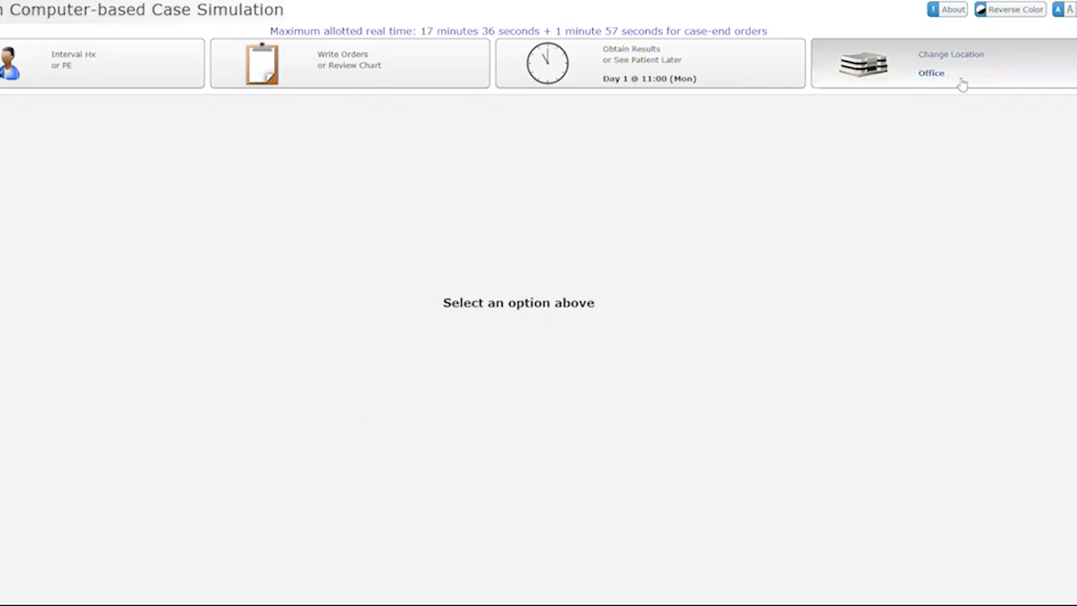
{"action": "left_click", "coordinate": [141, 77]}
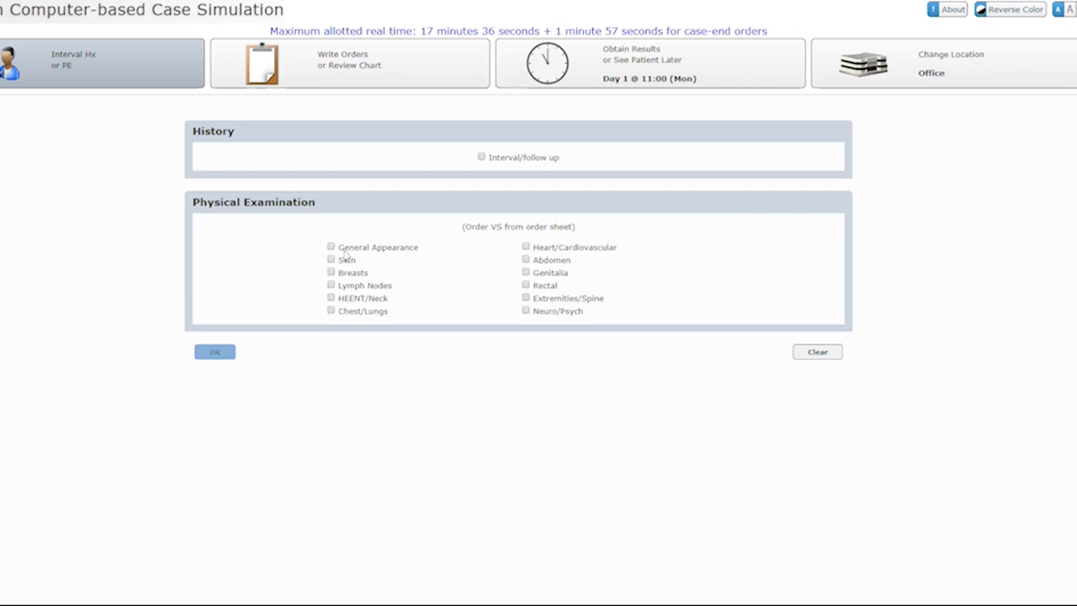
{"action": "left_click", "coordinate": [331, 247]}
{"action": "left_click", "coordinate": [330, 259]}
{"action": "left_click", "coordinate": [330, 272]}
{"action": "left_click", "coordinate": [330, 284]}
{"action": "left_click", "coordinate": [331, 297]}
{"action": "left_click", "coordinate": [330, 309]}
Add Heart/Cardiovascular, Abdomen, Genitalia, Rectal, Extremities/Spine and Neuro/Psych, then submit the exam choices
{"action": "left_click", "coordinate": [525, 246]}
{"action": "left_click", "coordinate": [525, 259]}
{"action": "left_click", "coordinate": [525, 272]}
{"action": "left_click", "coordinate": [525, 284]}
{"action": "left_click", "coordinate": [525, 297]}
{"action": "left_click", "coordinate": [525, 309]}
{"action": "left_click", "coordinate": [217, 353]}
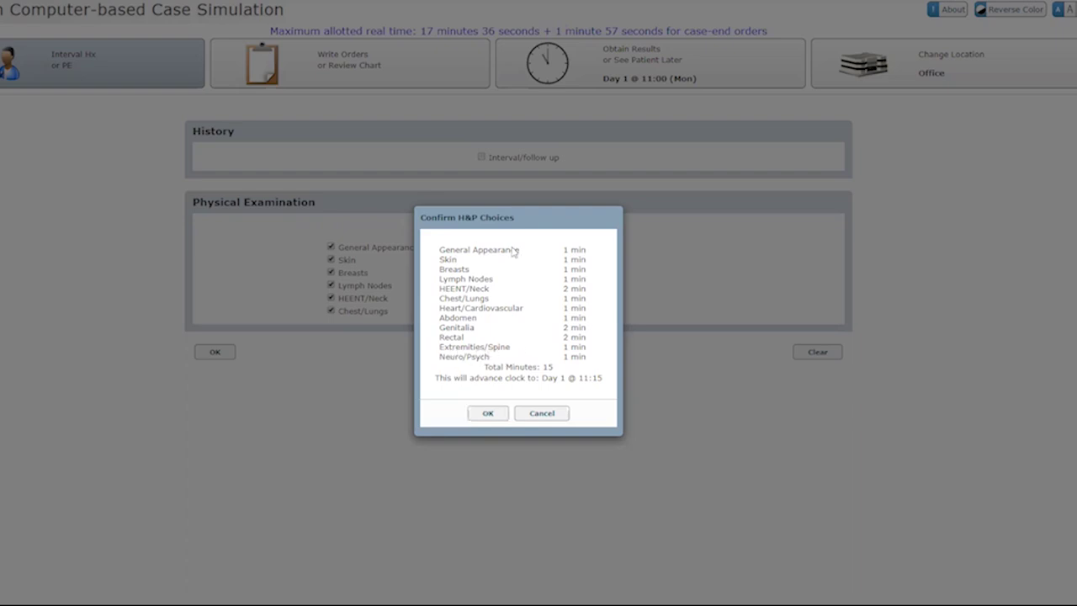
Confirm the 15-minute full physical exam and review the joint swelling findings in the report
{"action": "left_click", "coordinate": [487, 413]}
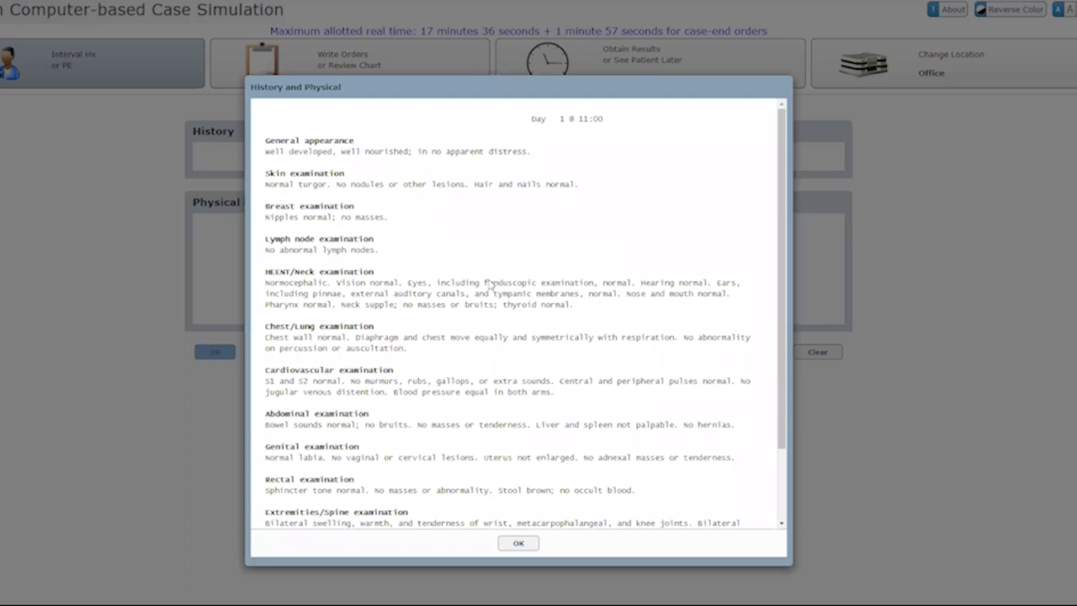
{"action": "scroll", "coordinate": [489, 284], "scroll_direction": "down", "scroll_amount": 3}
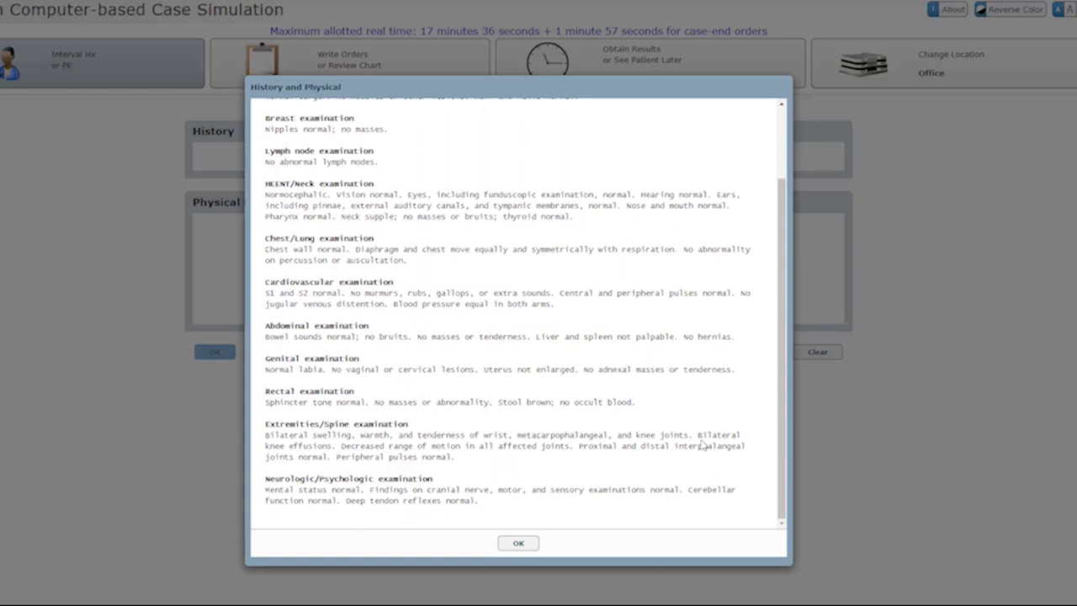
{"action": "left_click", "coordinate": [518, 544]}
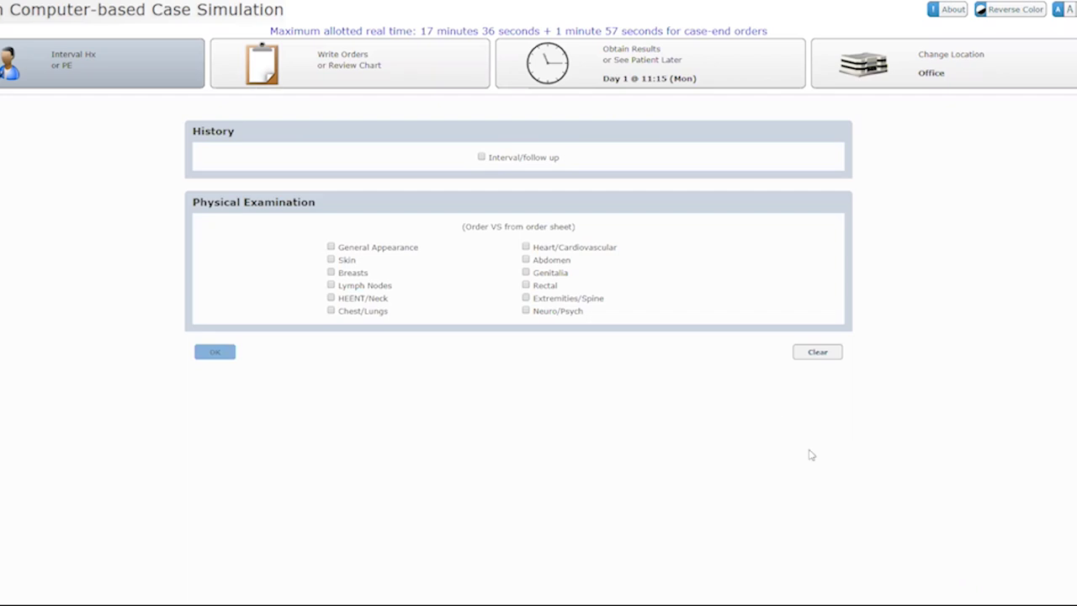
Open the patient's chart, check that Lab Reports is empty, and return to the Order Sheet
{"action": "left_click", "coordinate": [389, 77]}
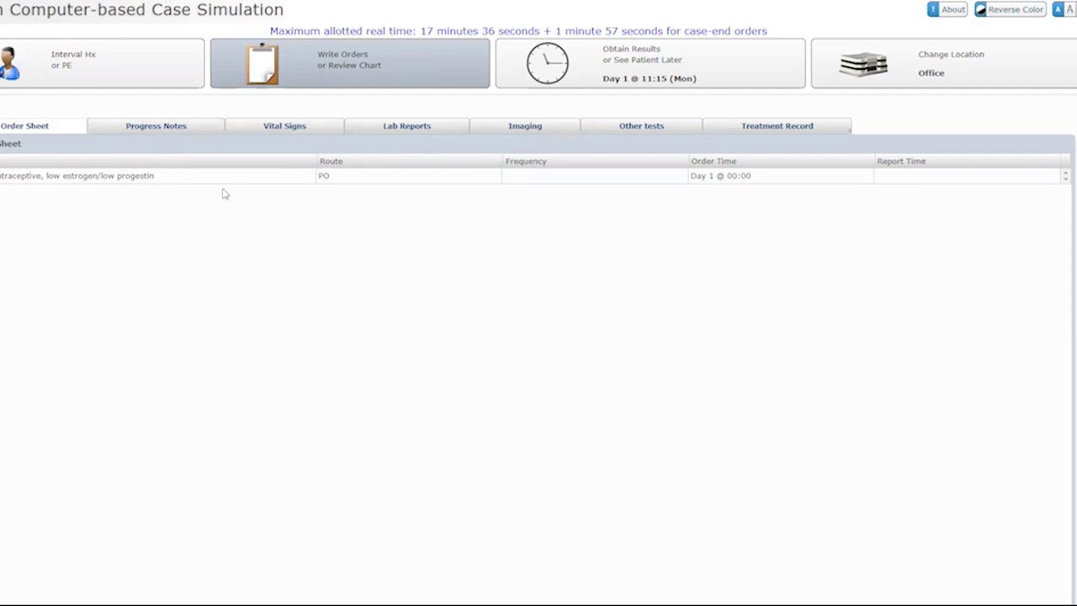
{"action": "left_click", "coordinate": [358, 134]}
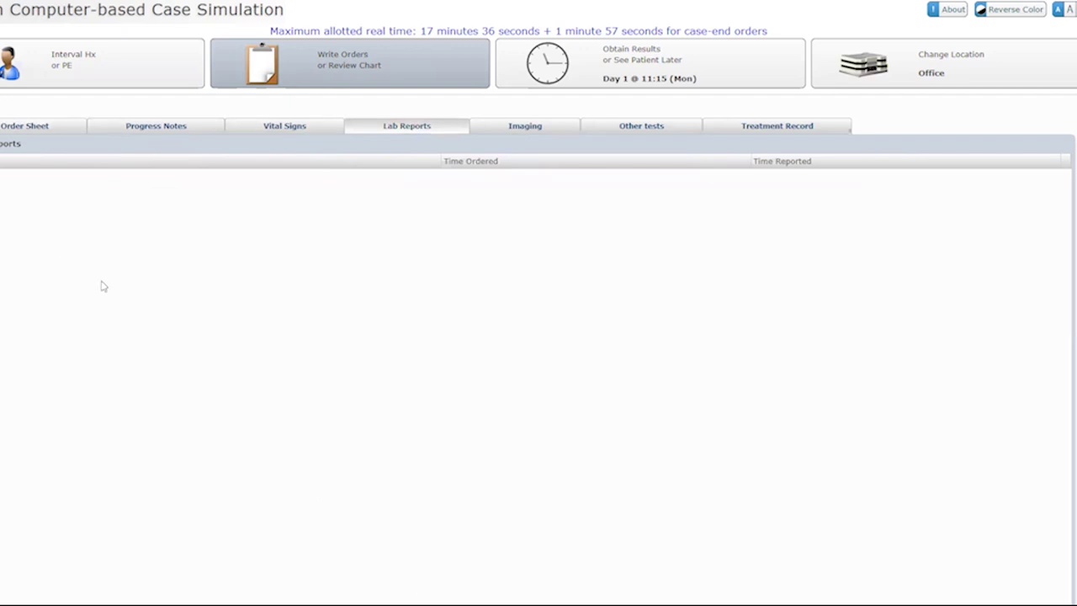
{"action": "left_click", "coordinate": [42, 135]}
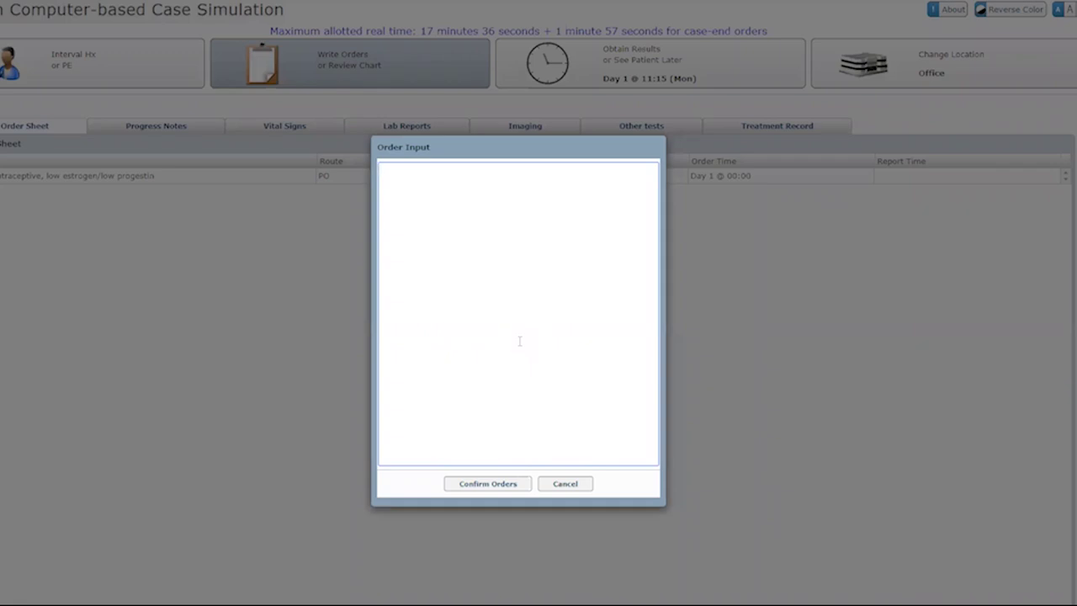
Enter the lab orders cbc, bmp, tsh, lft and rf, one per line
{"action": "type", "text": "cbc"}
{"action": "key", "text": "Return"}
{"action": "type", "text": "bmp"}
{"action": "key", "text": "Return"}
{"action": "type", "text": "tsh"}
{"action": "key", "text": "Return"}
{"action": "type", "text": "lft"}
{"action": "key", "text": "Return"}
{"action": "type", "text": "ca"}
{"action": "key", "text": "Return"}
{"action": "key", "text": "BackSpace"}
{"action": "key", "text": "BackSpace"}
{"action": "type", "text": "f"}
{"action": "key", "text": "Return"}
Add ana, esr, ccp, crp, knee x-ray, arthrocentesis and synovial orders and submit them for verification
{"action": "type", "text": "ana"}
{"action": "key", "text": "Return"}
{"action": "type", "text": "esr"}
{"action": "key", "text": "Return"}
{"action": "type", "text": "ccp"}
{"action": "key", "text": "Return"}
{"action": "type", "text": "crp"}
{"action": "key", "text": "Return"}
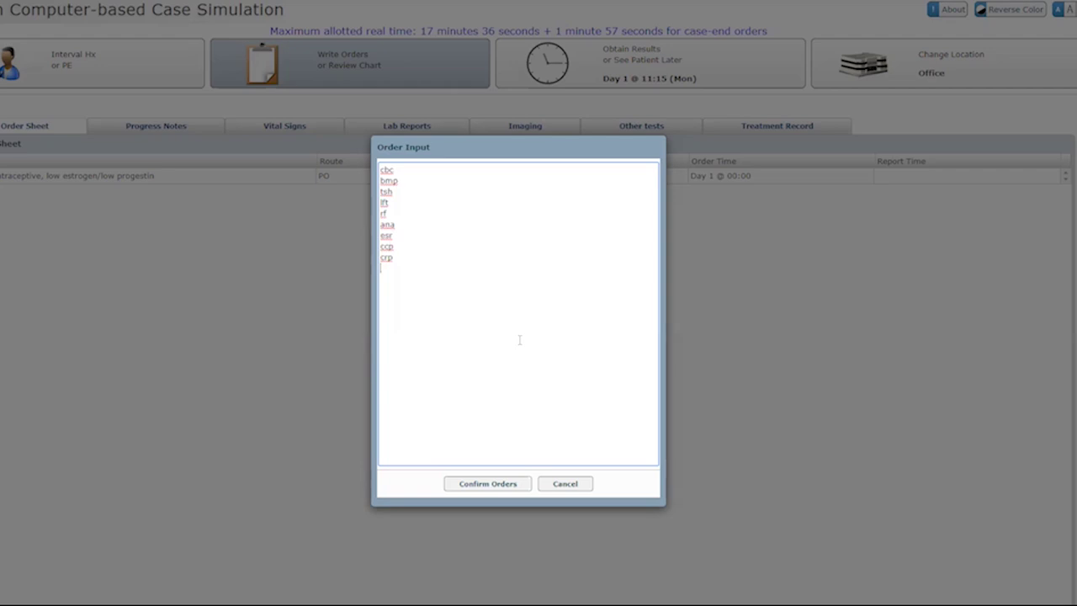
{"action": "type", "text": "xray of "}
{"action": "type", "text": "knee "}
{"action": "type", "text": "arthorocent"}
{"action": "type", "text": "esis"}
{"action": "key", "text": "Return"}
{"action": "type", "text": "sy"}
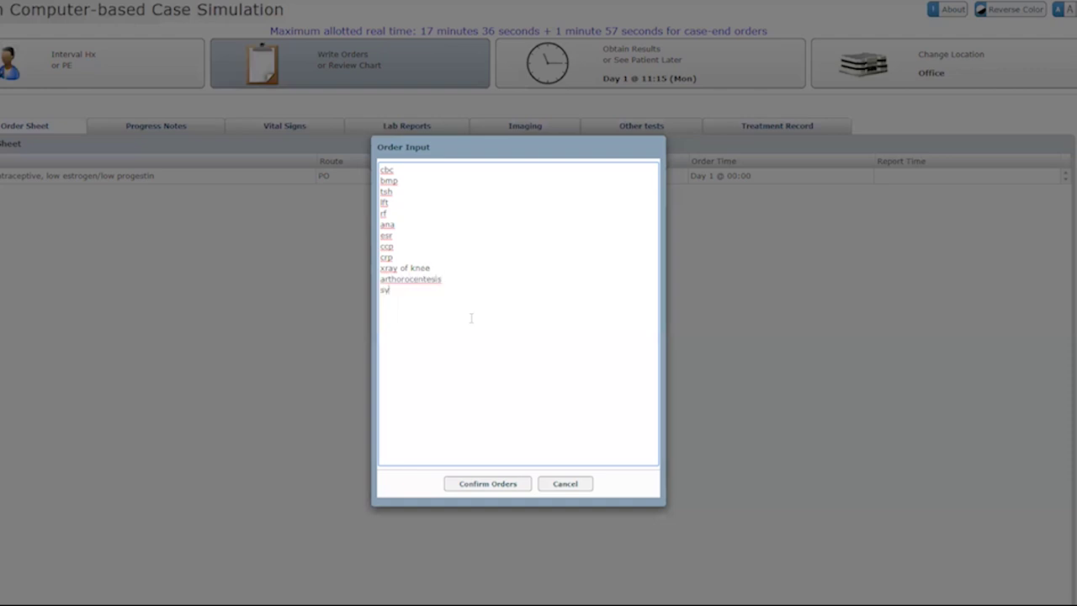
{"action": "type", "text": "novial"}
{"action": "left_click", "coordinate": [495, 484]}
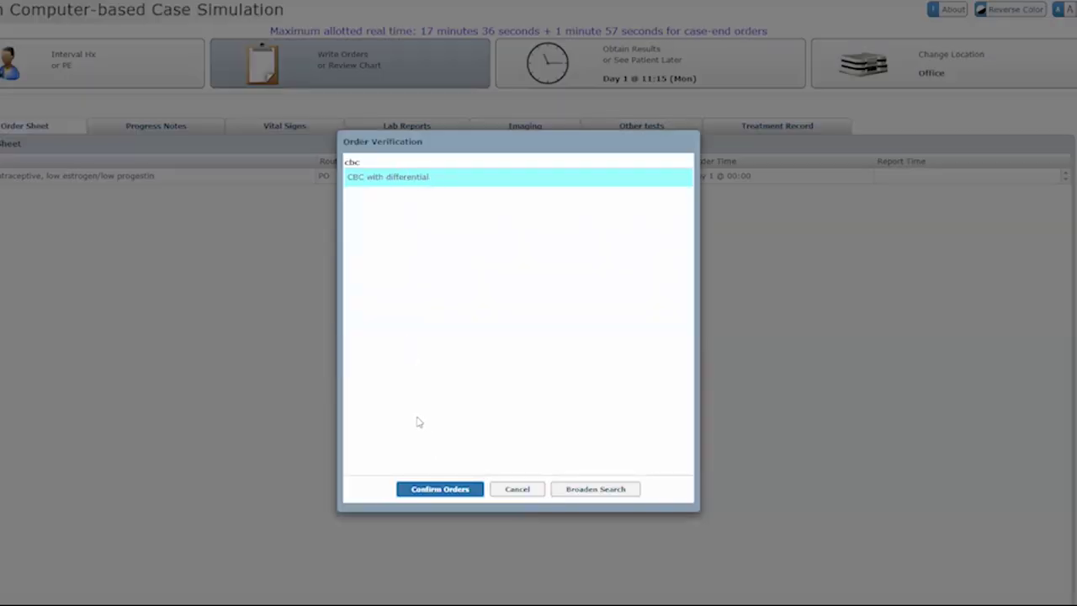
Confirm CBC with differential, BMP, TSH serum, liver function panel and rheumatoid factor orders with default frequencies
{"action": "left_click", "coordinate": [425, 489]}
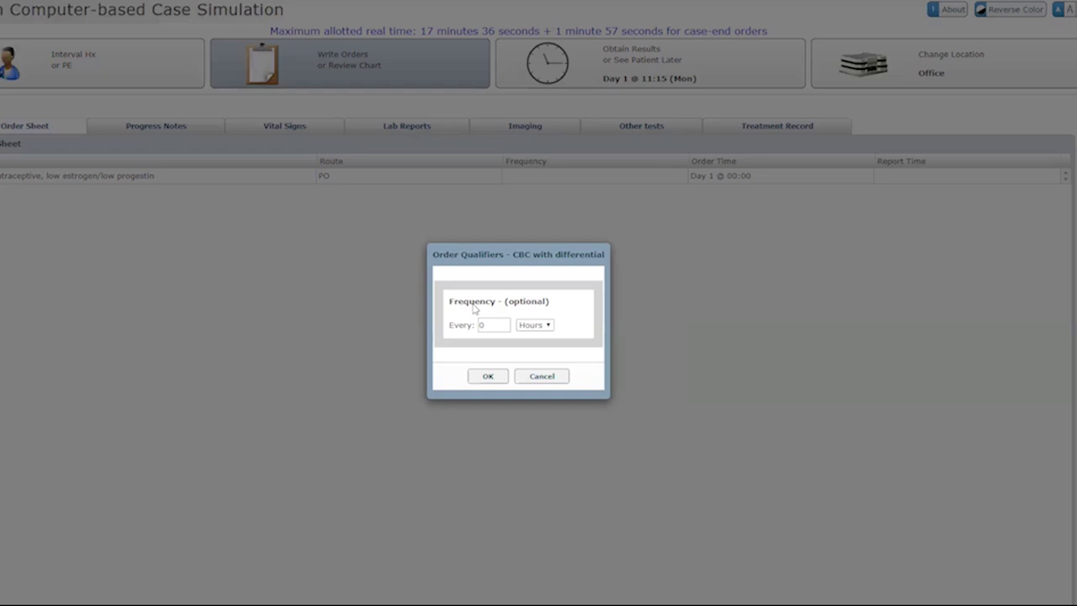
{"action": "left_click", "coordinate": [488, 379]}
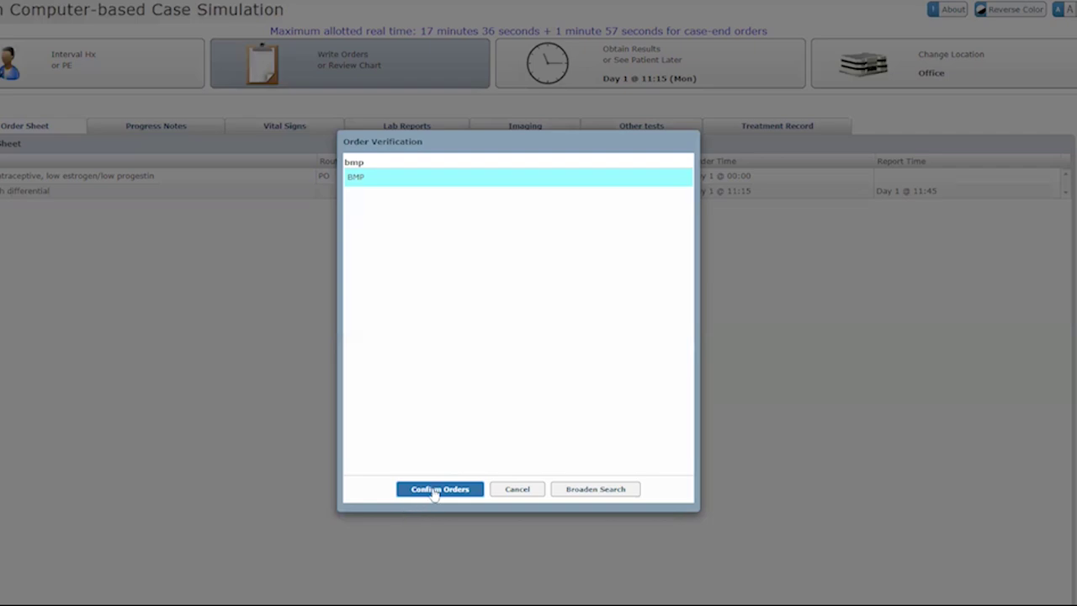
{"action": "left_click", "coordinate": [434, 491]}
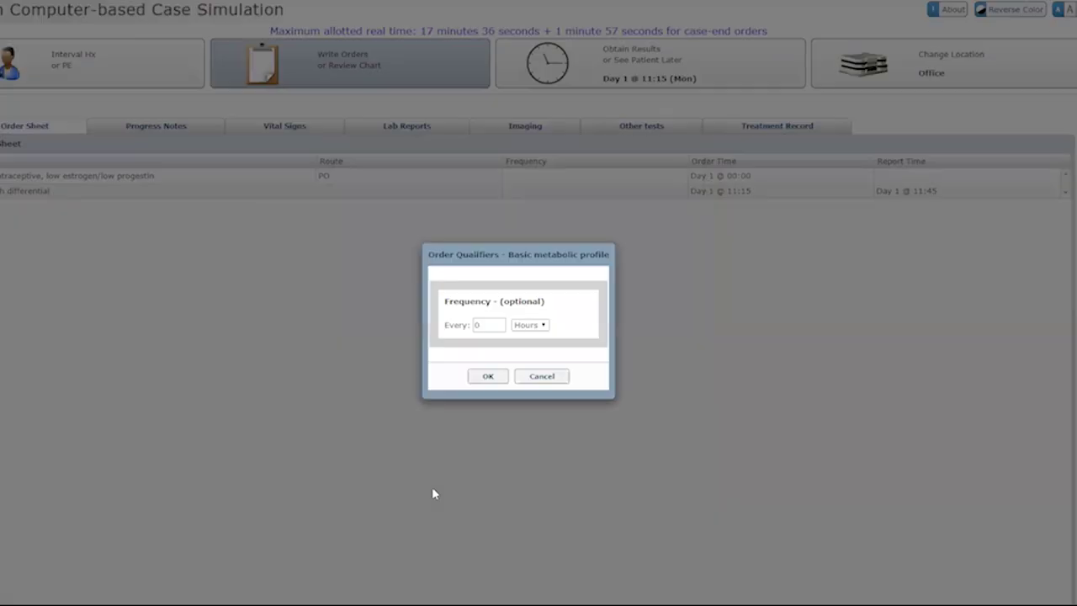
{"action": "left_click", "coordinate": [493, 381]}
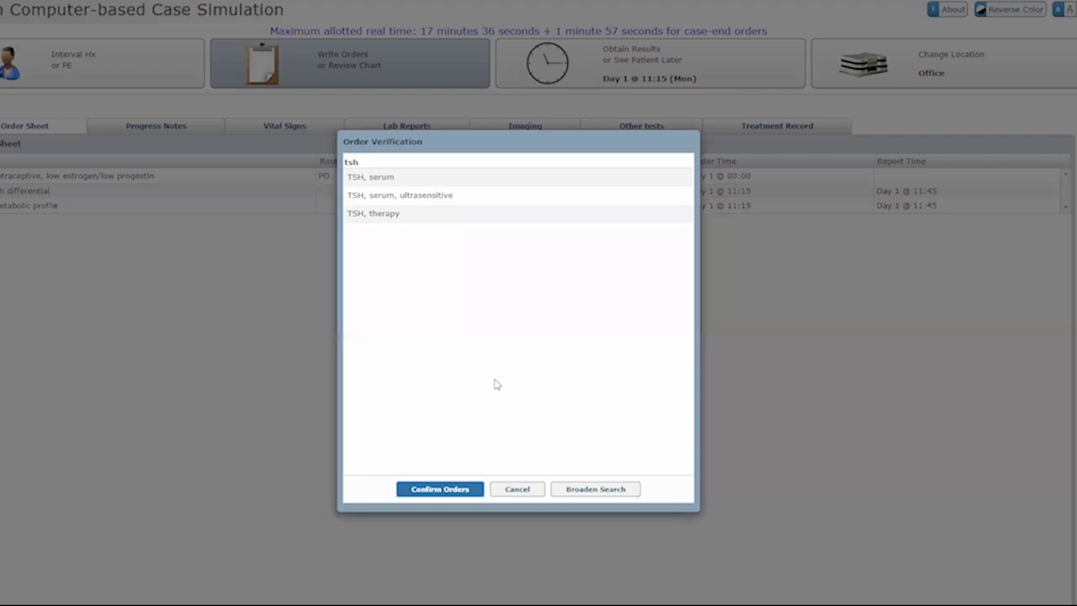
{"action": "left_click", "coordinate": [434, 177]}
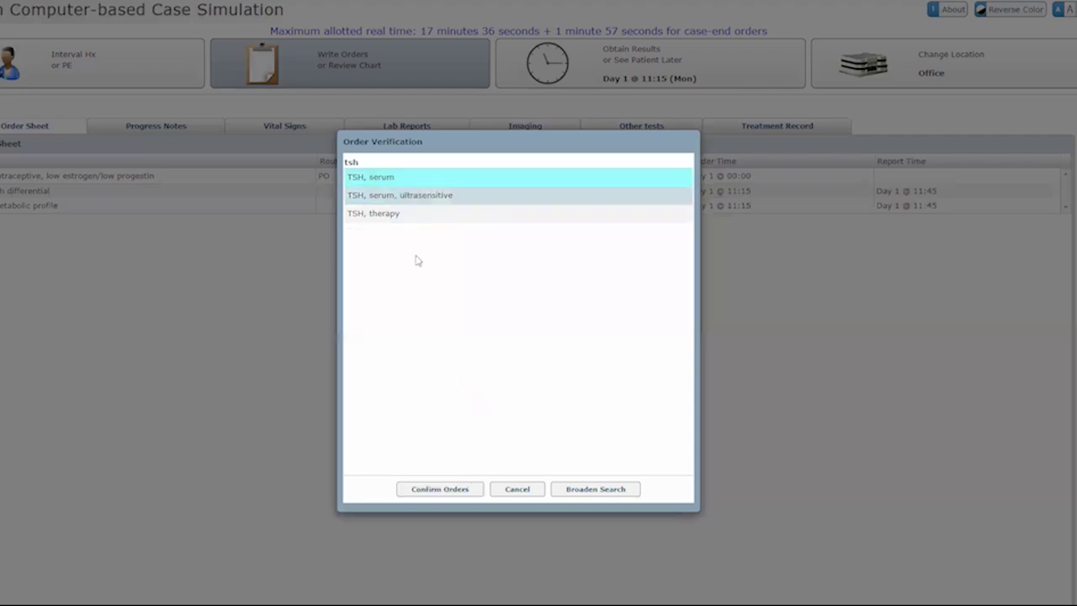
{"action": "left_click", "coordinate": [440, 488]}
{"action": "left_click", "coordinate": [435, 490]}
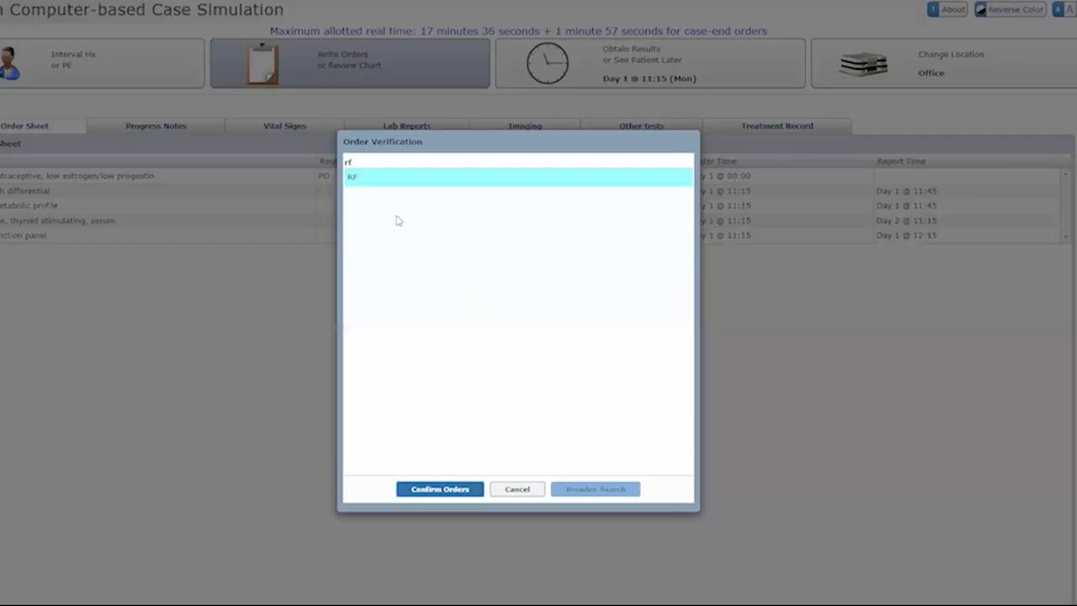
{"action": "left_click", "coordinate": [451, 491]}
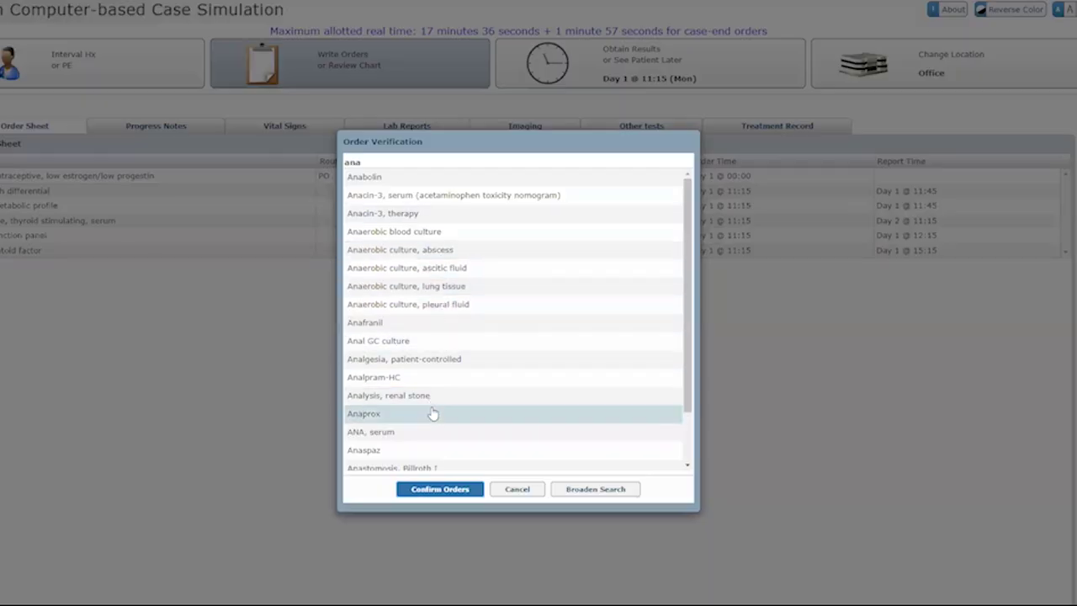
Confirm ANA serum, ESR, anti-CCP antibody and C-reactive protein orders, accepting default frequencies
{"action": "left_click", "coordinate": [420, 433]}
{"action": "left_click", "coordinate": [430, 491]}
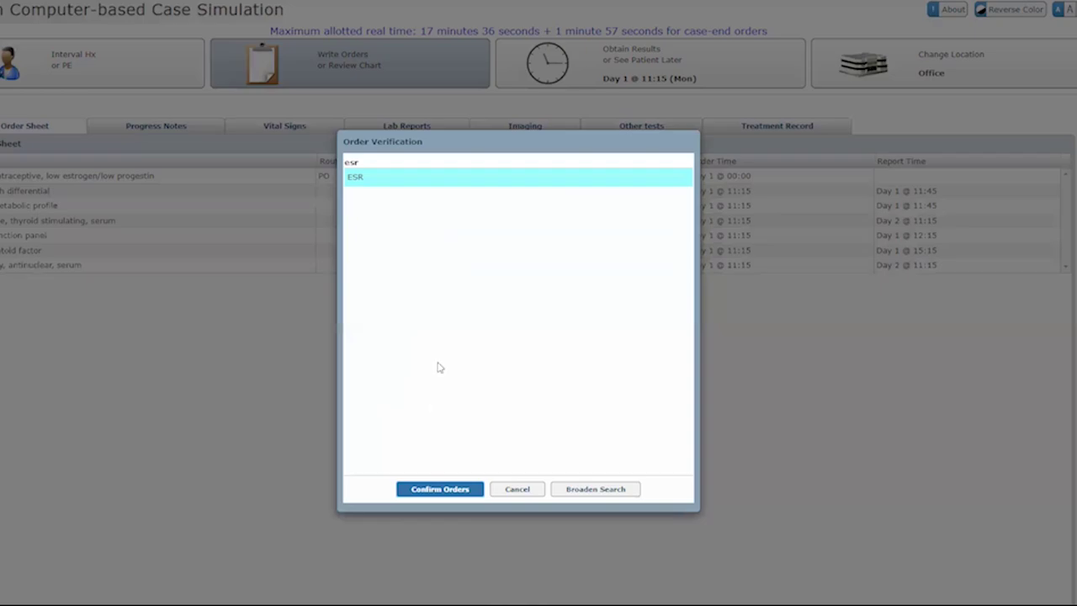
{"action": "left_click", "coordinate": [439, 490]}
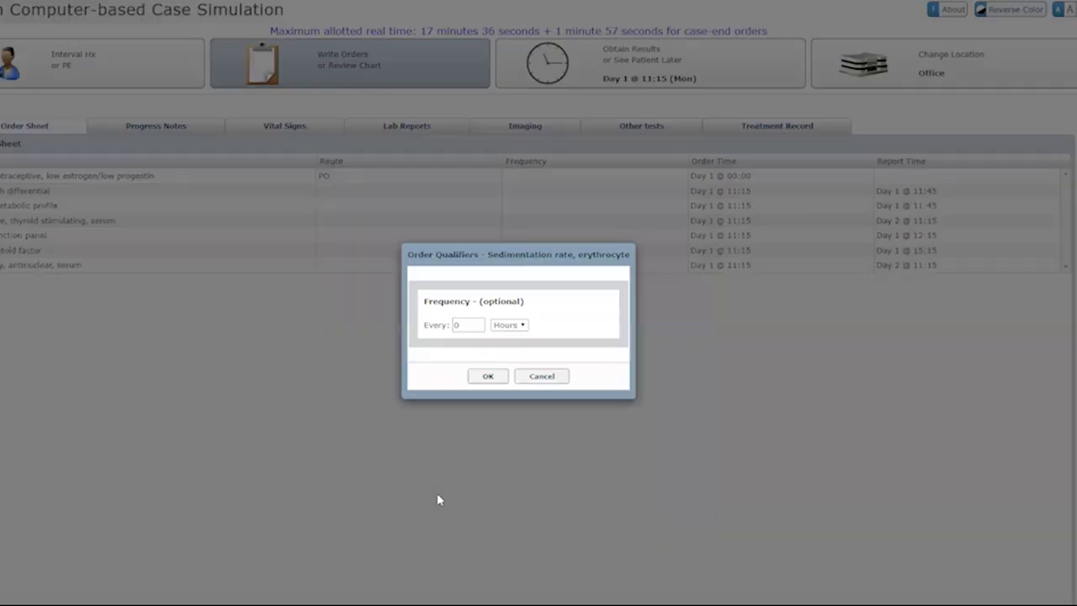
{"action": "left_click", "coordinate": [488, 378]}
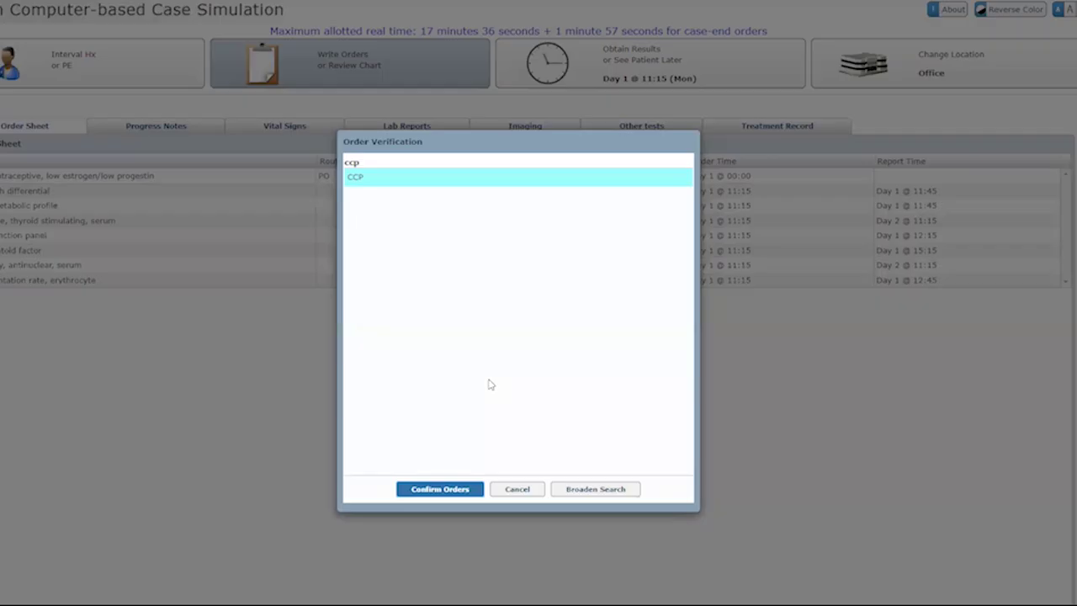
{"action": "left_click", "coordinate": [433, 491]}
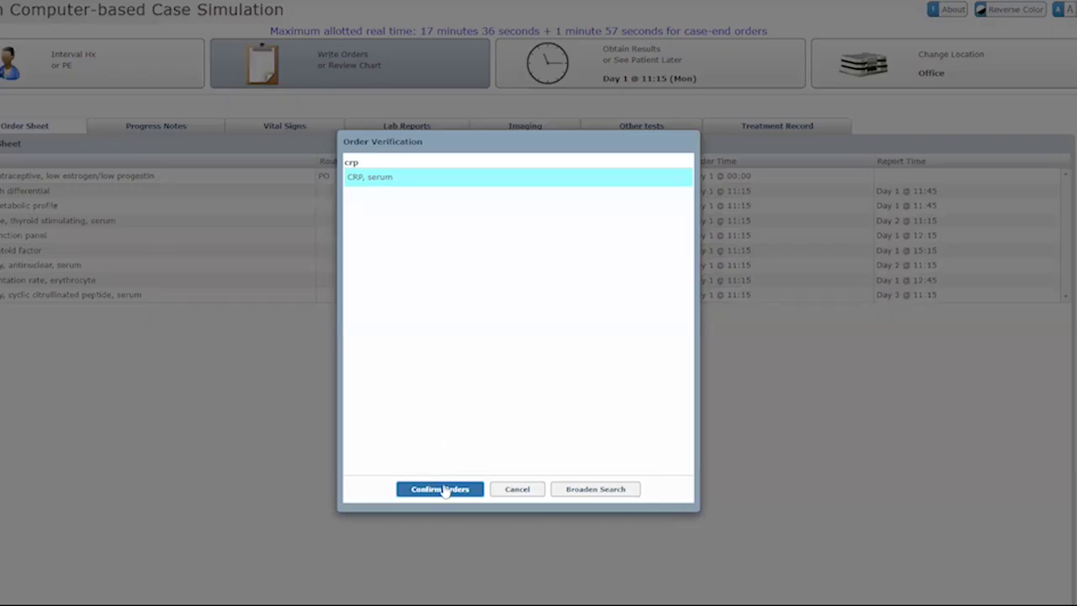
{"action": "left_click", "coordinate": [443, 489]}
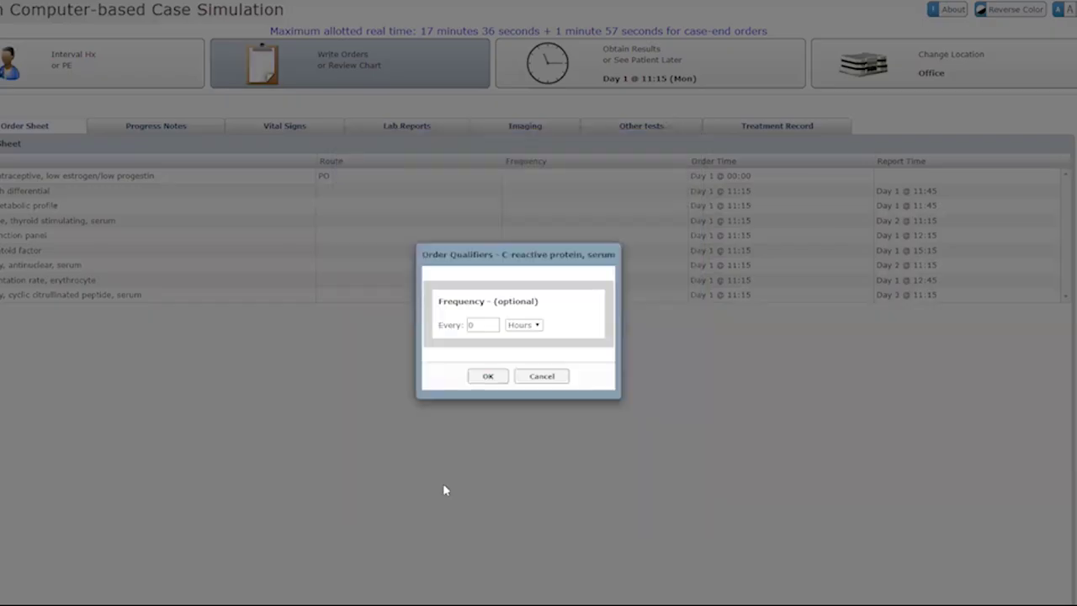
{"action": "left_click", "coordinate": [487, 379]}
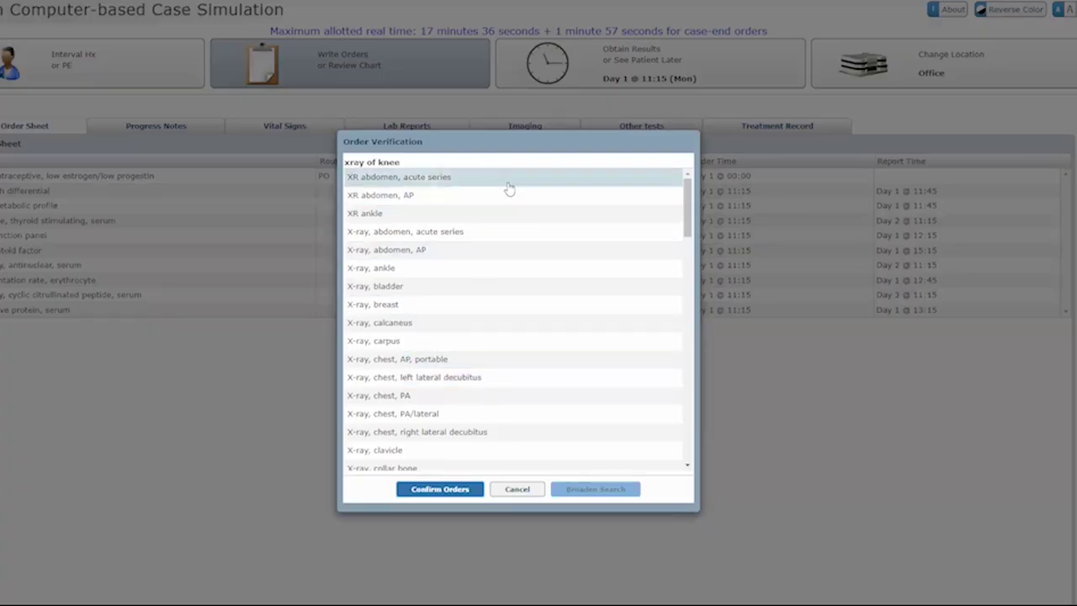
Select and confirm 'X-ray, knee' and 'Arthrocentesis' from the verification matches
{"action": "left_click_drag", "start_coordinate": [687, 229], "coordinate": [672, 342]}
{"action": "left_click", "coordinate": [469, 291]}
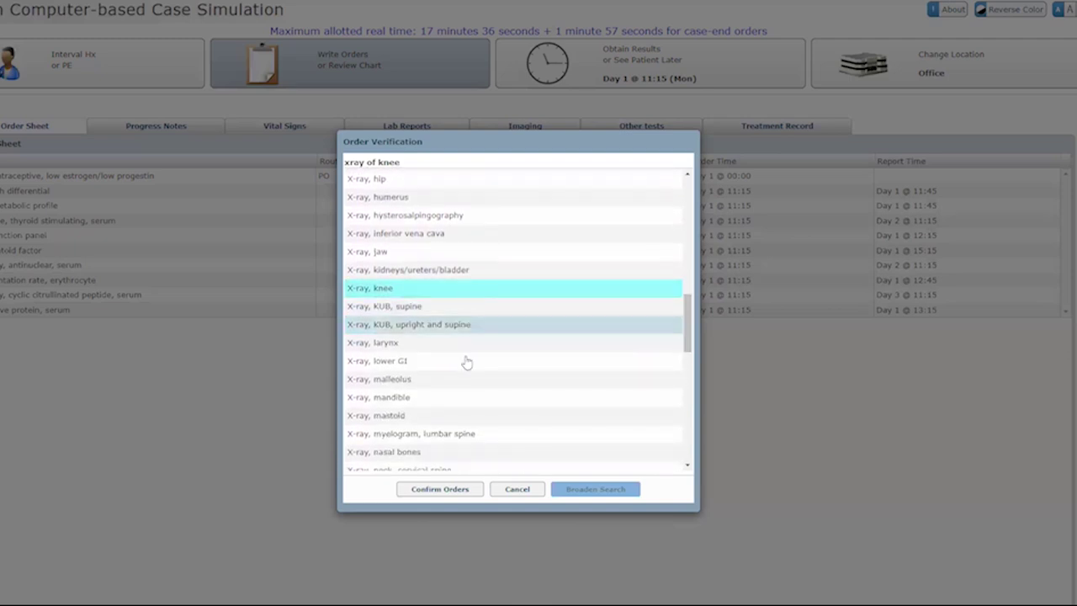
{"action": "left_click", "coordinate": [436, 488]}
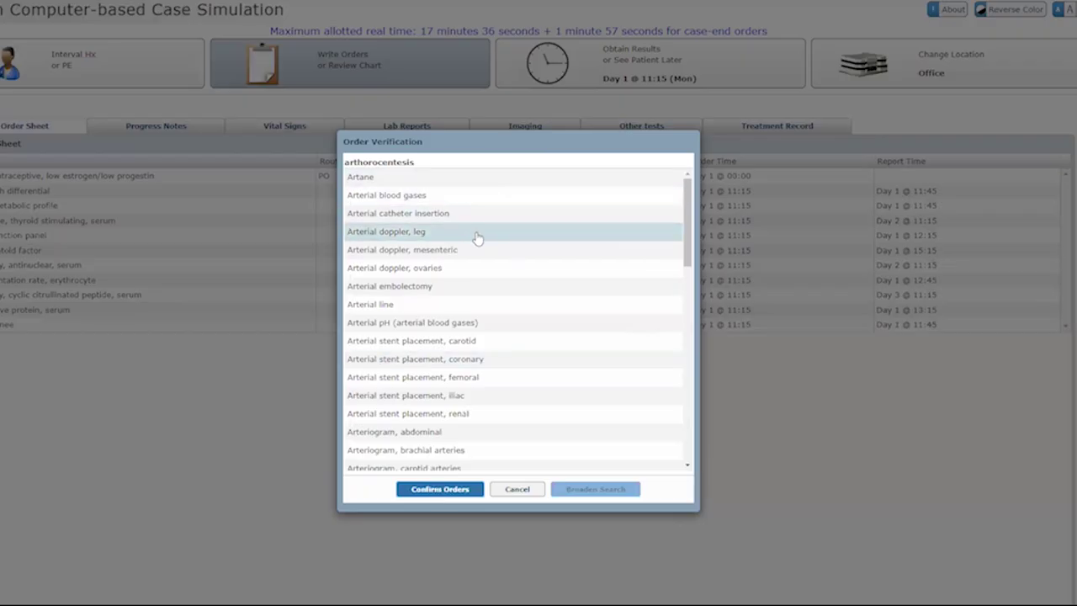
{"action": "scroll", "coordinate": [483, 252], "scroll_direction": "down", "scroll_amount": 3}
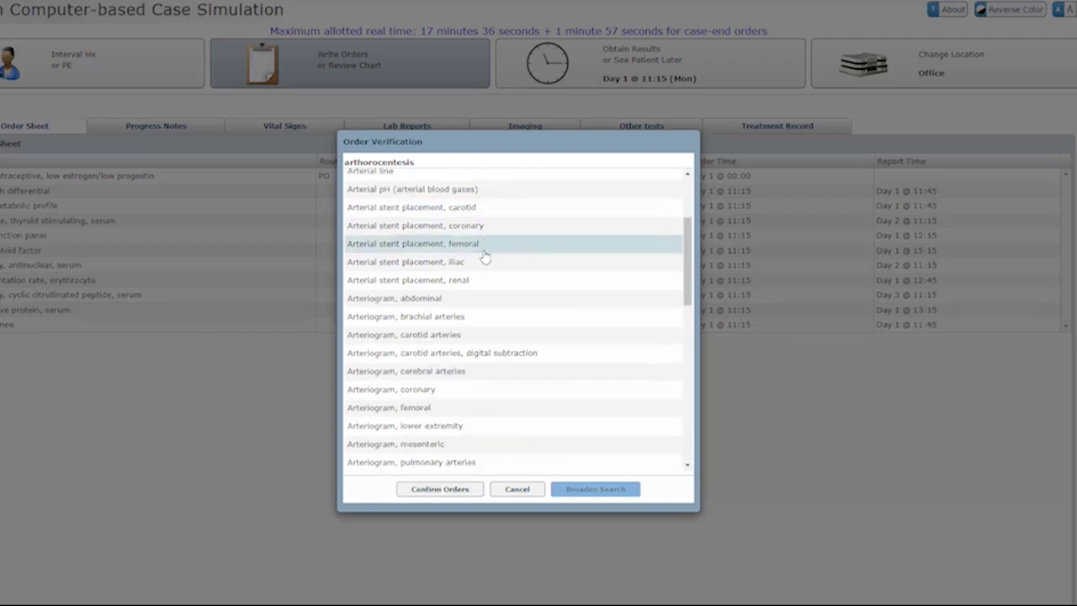
{"action": "scroll", "coordinate": [483, 256], "scroll_direction": "down", "scroll_amount": 15}
{"action": "left_click", "coordinate": [469, 337]}
{"action": "left_click", "coordinate": [444, 489]}
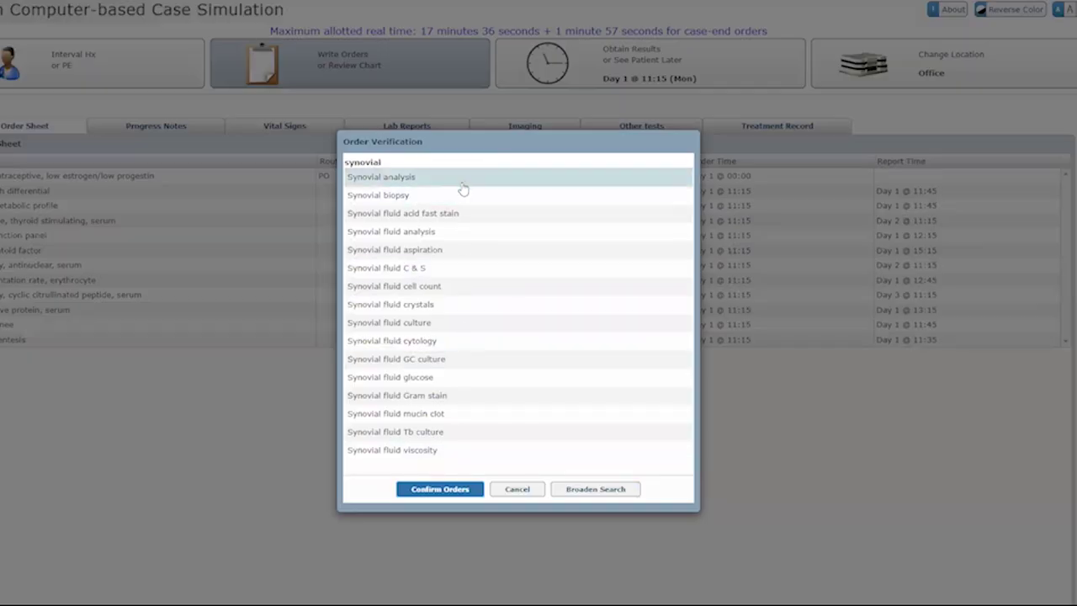
Multi-select eight synovial fluid tests: analysis, C & S, cell count, crystals, culture, glucose, Gram stain, viscosity
{"action": "left_click", "coordinate": [462, 178]}
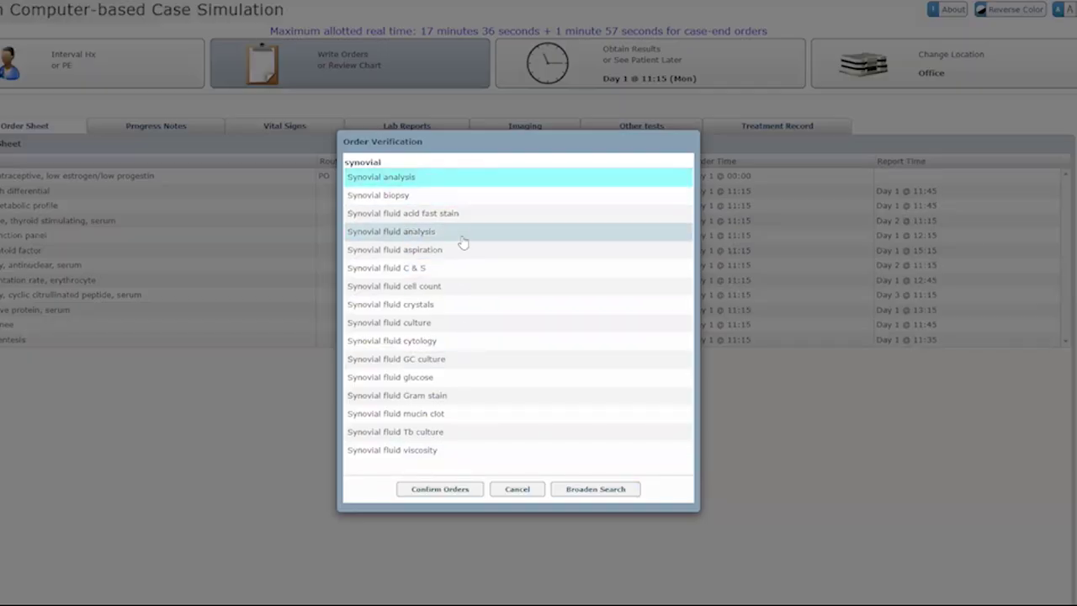
{"action": "left_click", "coordinate": [463, 239]}
{"action": "left_click", "coordinate": [463, 192]}
{"action": "left_click", "coordinate": [463, 178]}
{"action": "left_click", "coordinate": [462, 195]}
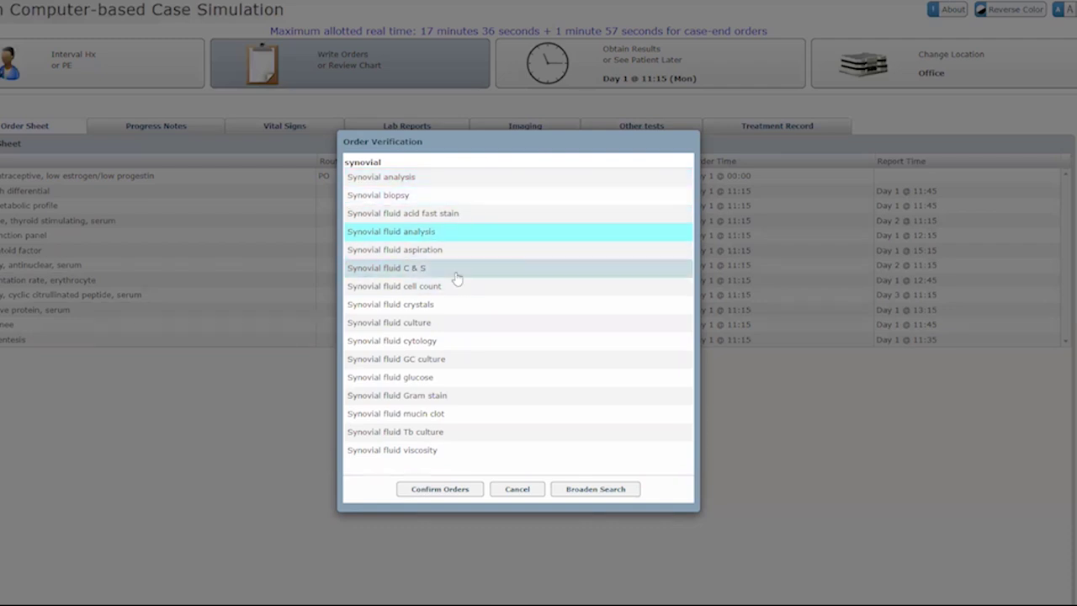
{"action": "left_click", "coordinate": [455, 270]}
{"action": "left_click", "coordinate": [448, 290]}
{"action": "left_click", "coordinate": [446, 306]}
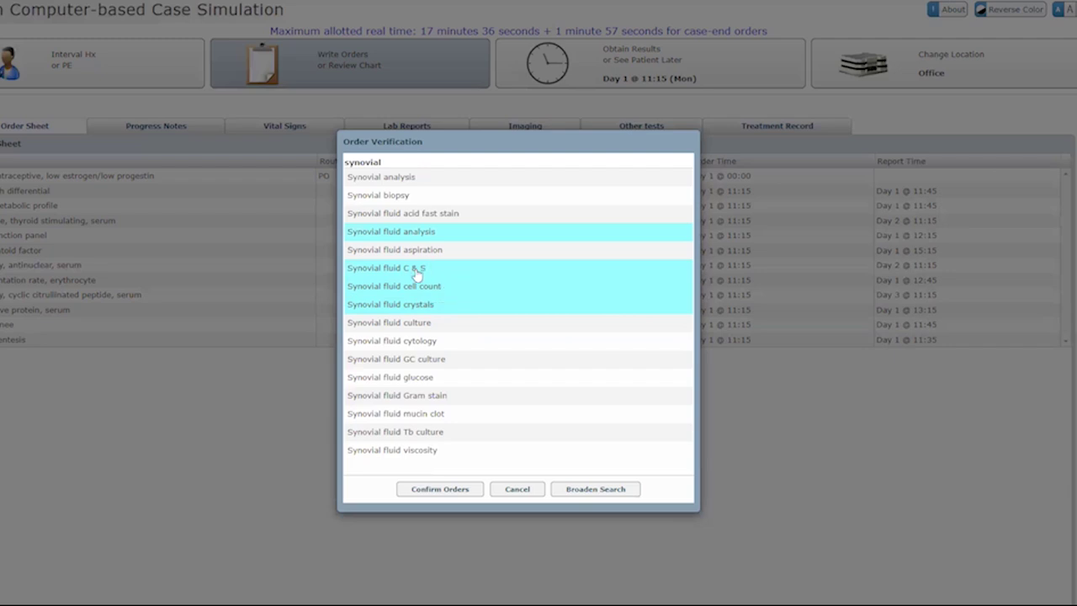
{"action": "left_click", "coordinate": [444, 324]}
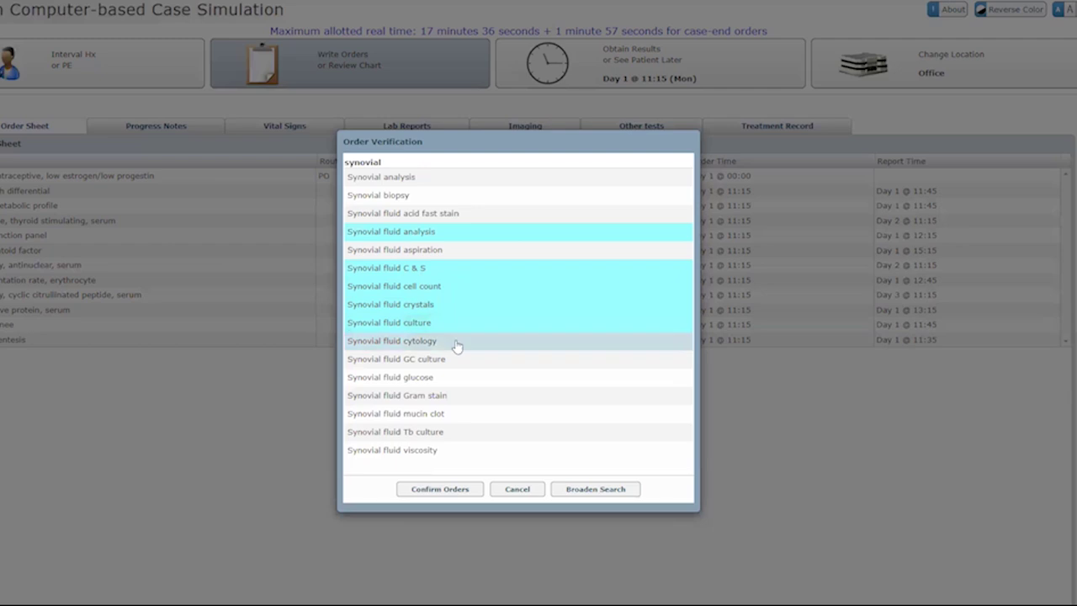
{"action": "left_click", "coordinate": [458, 385]}
{"action": "left_click", "coordinate": [461, 397]}
{"action": "left_click", "coordinate": [438, 452]}
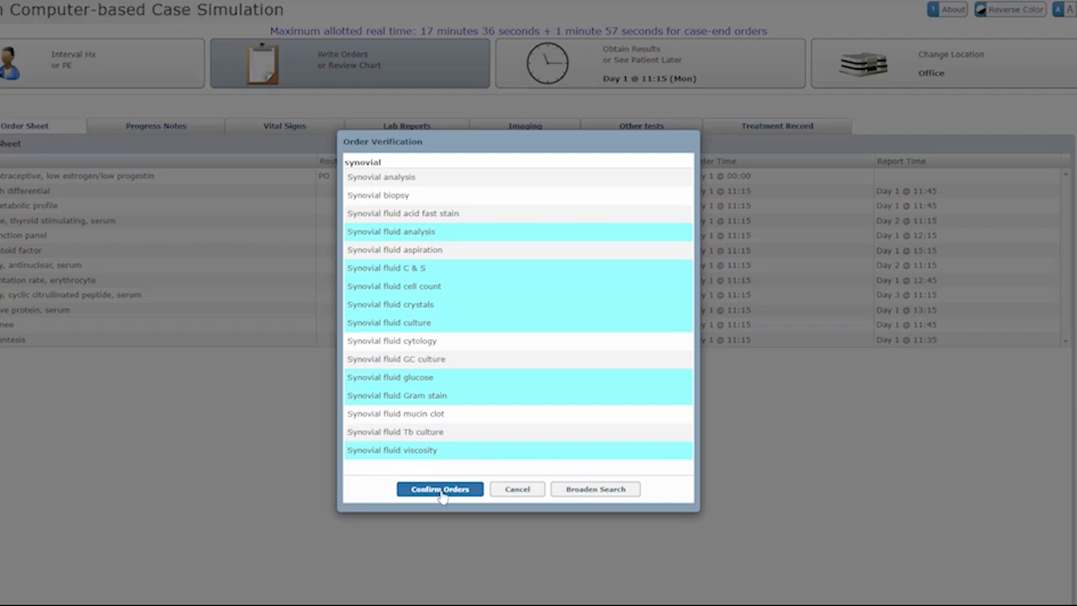
Confirm the synovial fluid orders, dismiss the duplicate culture warning, and bring up the Reevaluate options
{"action": "left_click", "coordinate": [440, 493]}
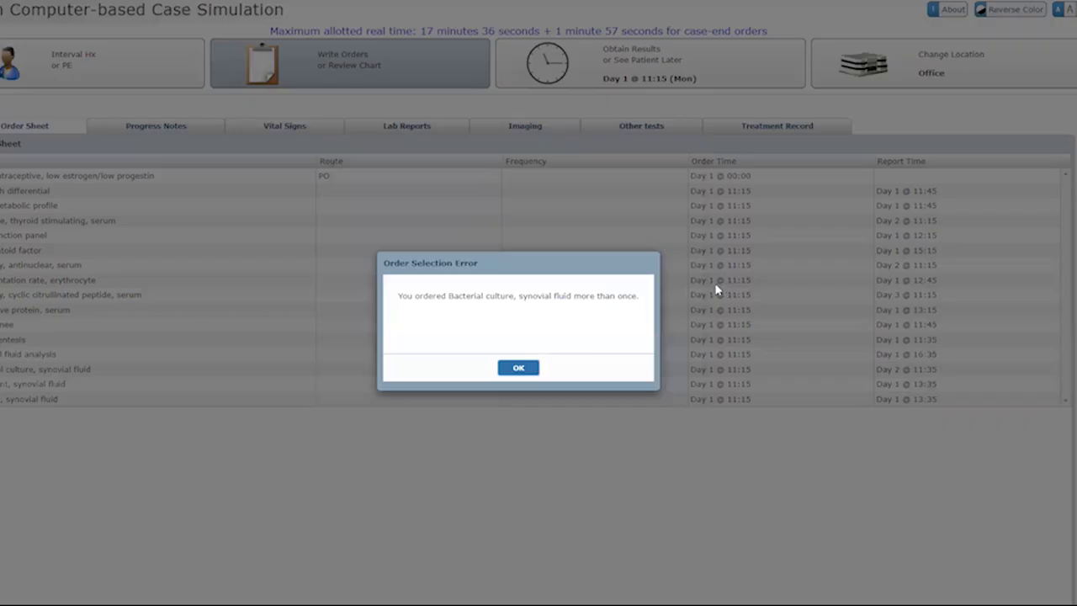
{"action": "left_click", "coordinate": [519, 369]}
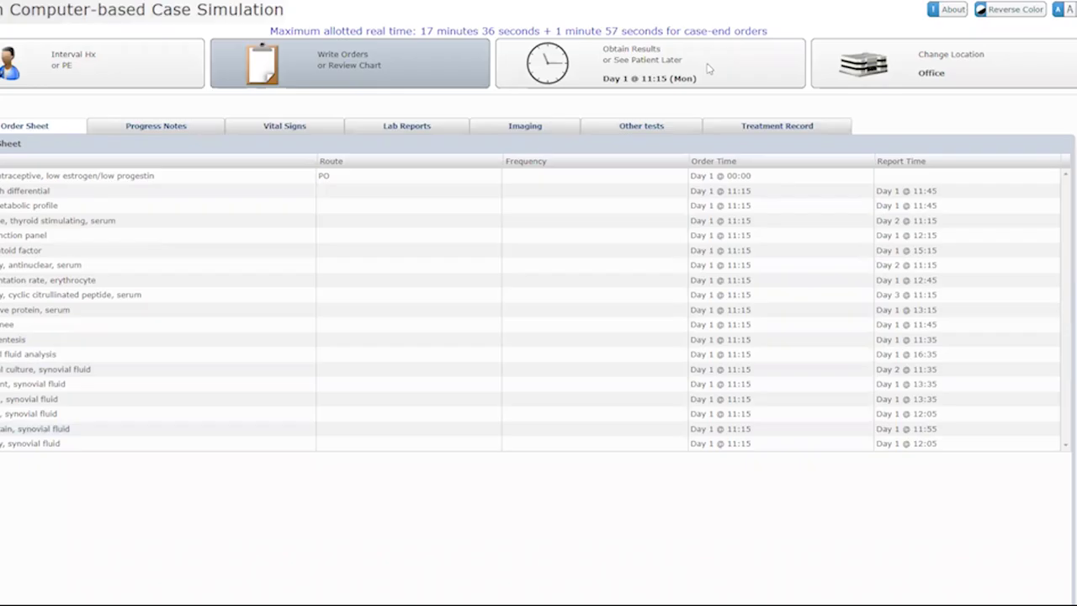
{"action": "left_click", "coordinate": [708, 69]}
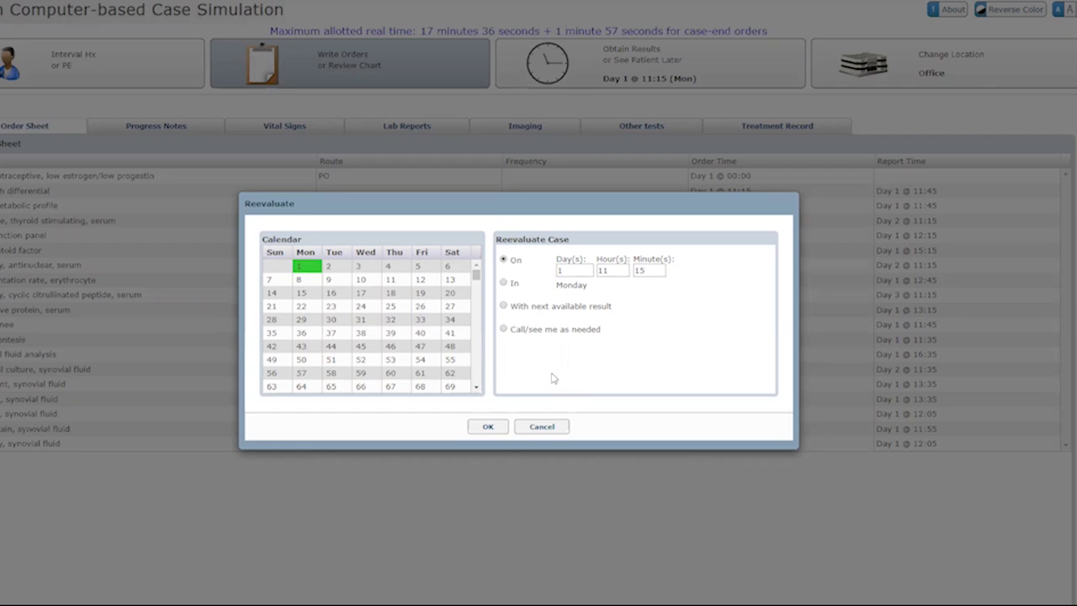
Try the On, In, next-result and Call-me-as-needed reevaluation options, then cancel without advancing time
{"action": "left_click", "coordinate": [504, 284]}
{"action": "left_click", "coordinate": [504, 306]}
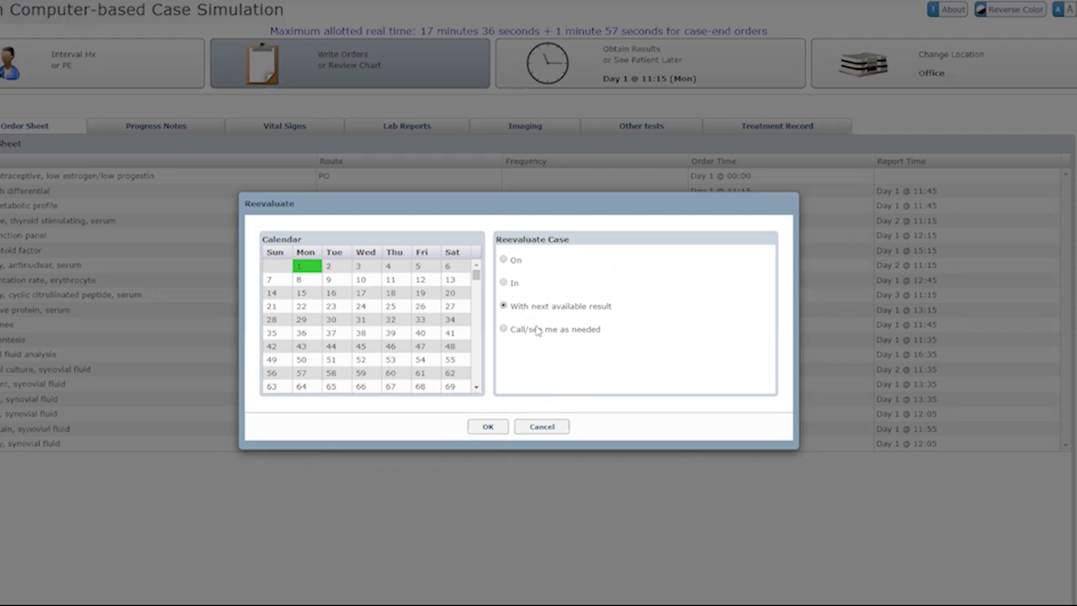
{"action": "left_click", "coordinate": [504, 329]}
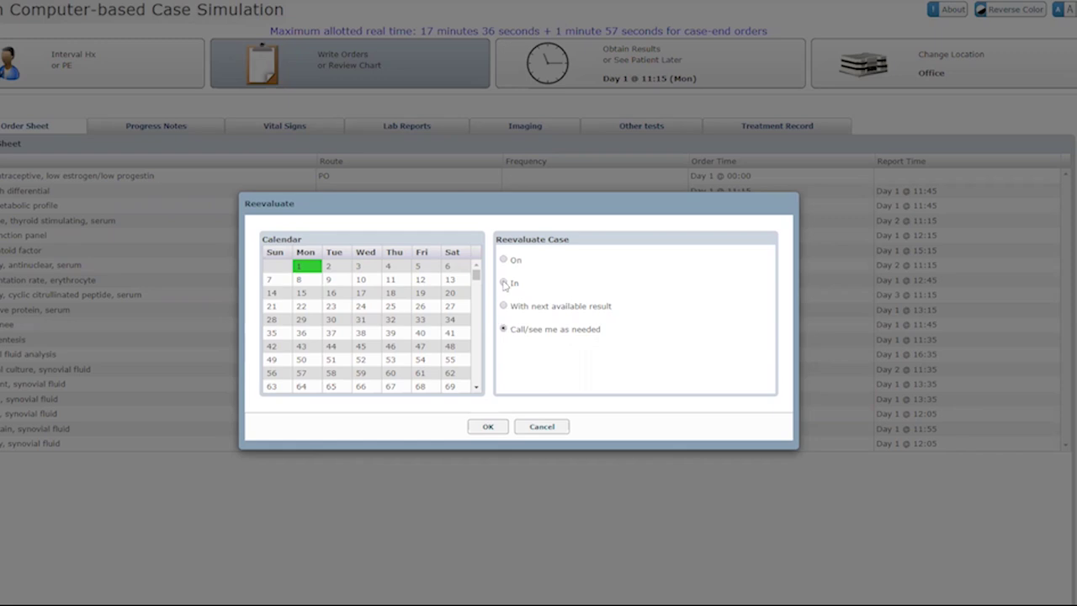
{"action": "left_click", "coordinate": [543, 427]}
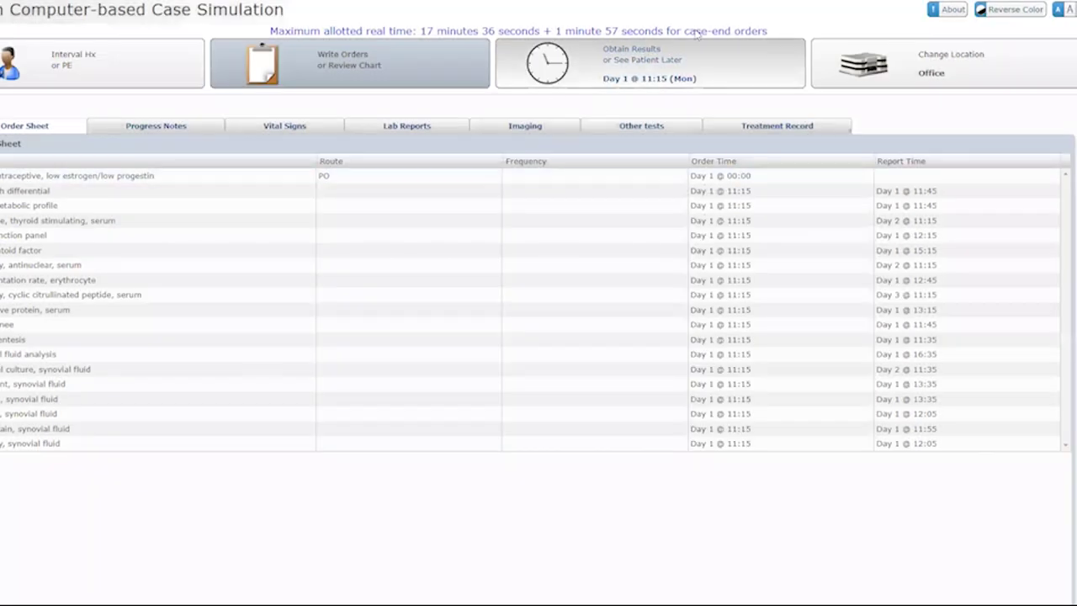
Change the patient's location to Home
{"action": "left_click", "coordinate": [859, 80]}
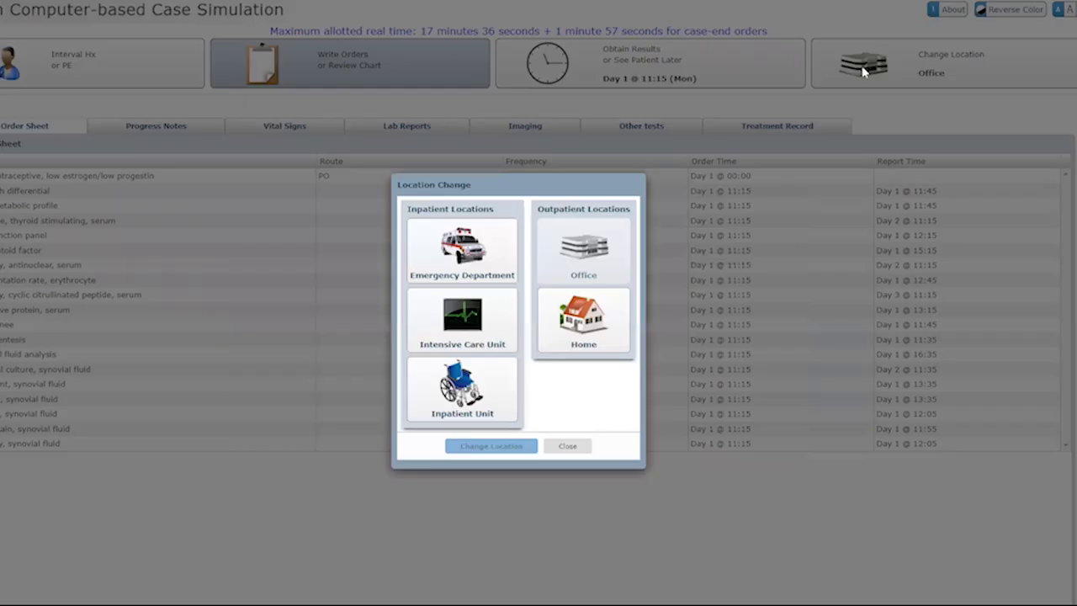
{"action": "left_click", "coordinate": [603, 335]}
{"action": "left_click", "coordinate": [489, 446]}
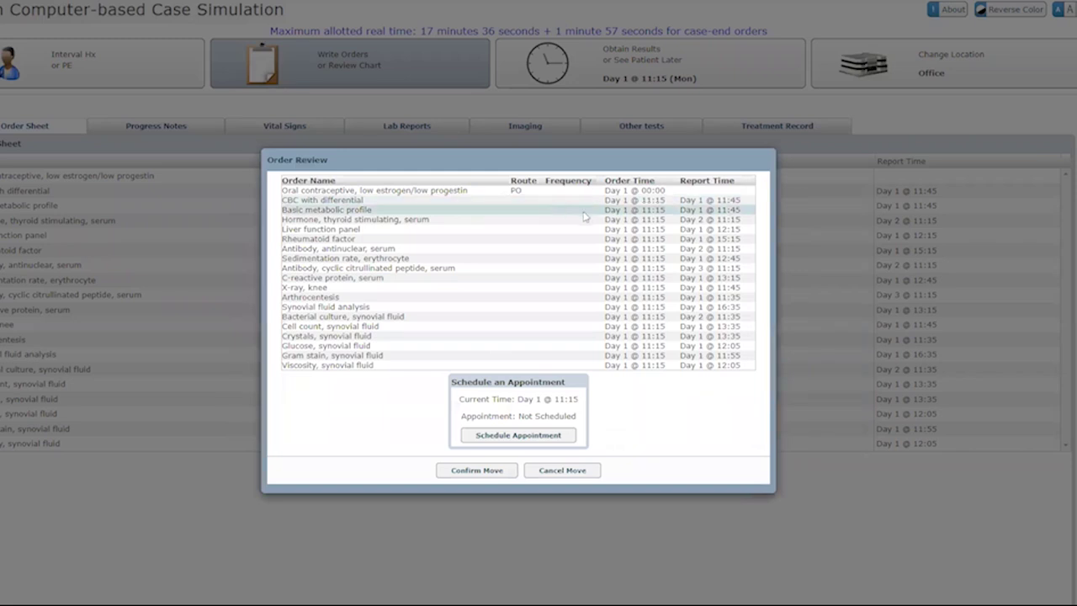
Schedule the follow-up appointment for Day 8 at 11:15 and confirm the move to advance time
{"action": "left_click", "coordinate": [541, 440]}
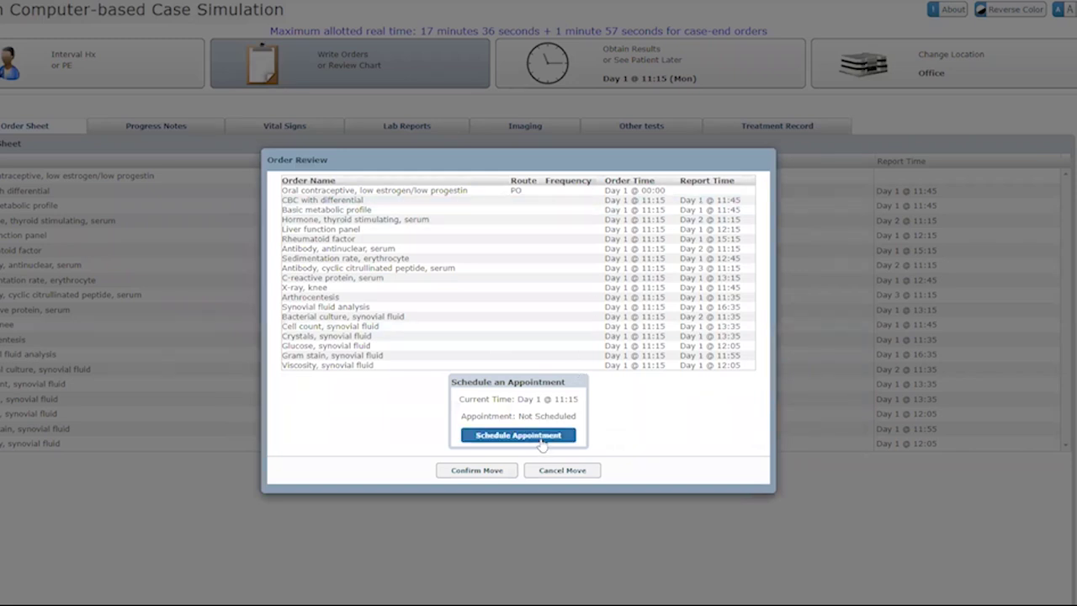
{"action": "left_click", "coordinate": [541, 443]}
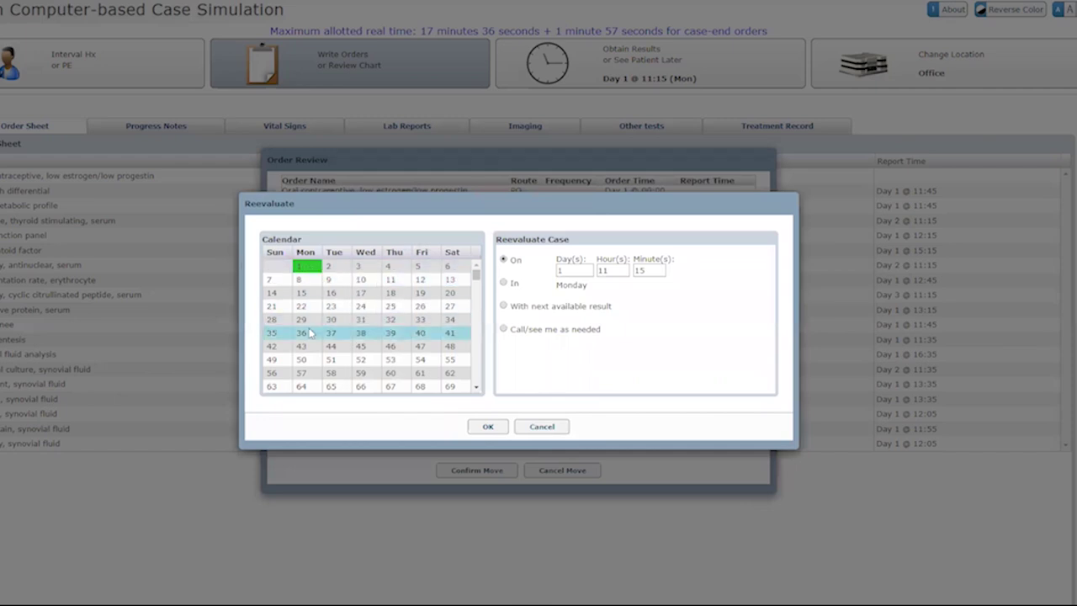
{"action": "left_click", "coordinate": [307, 281]}
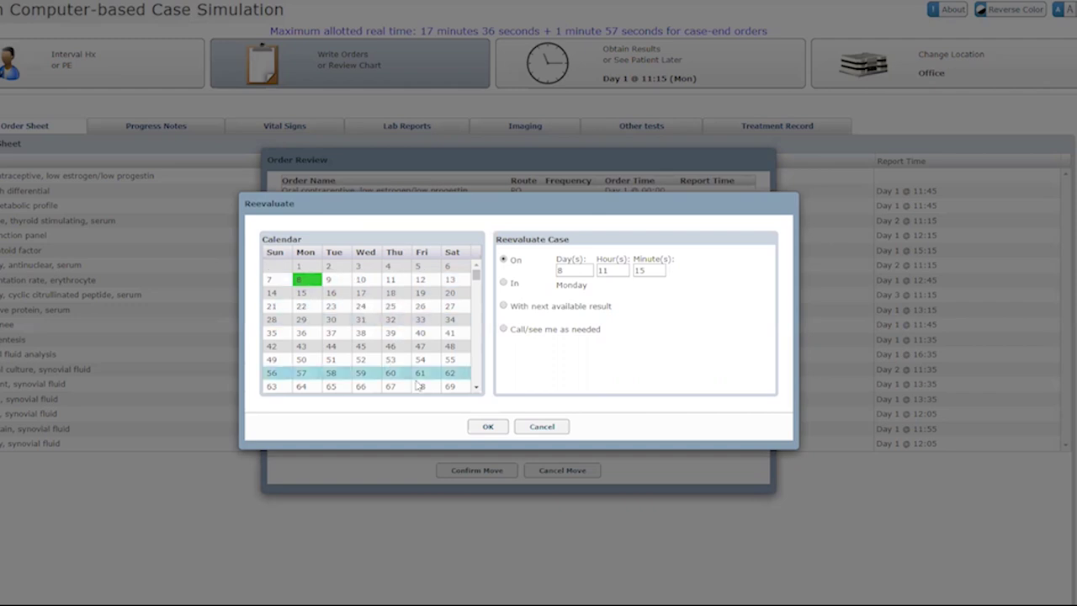
{"action": "left_click", "coordinate": [489, 426]}
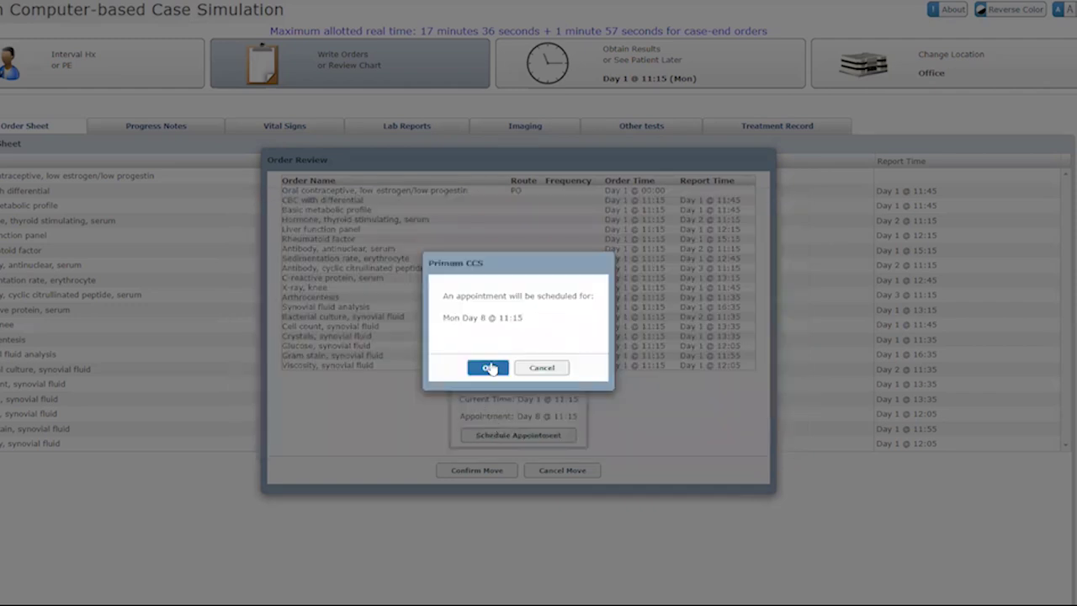
{"action": "left_click", "coordinate": [488, 368]}
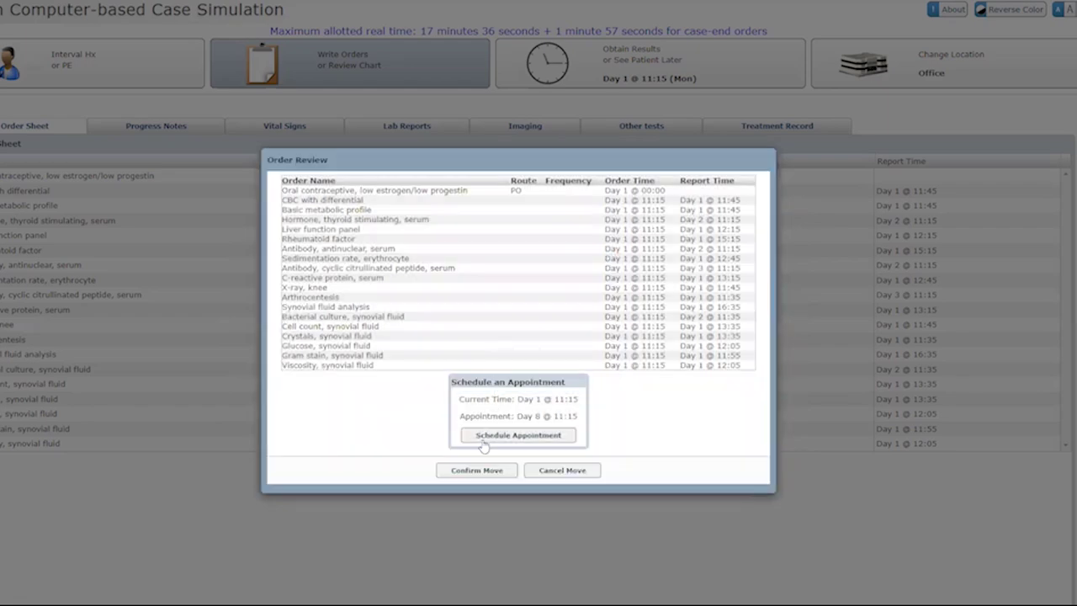
{"action": "left_click", "coordinate": [476, 470]}
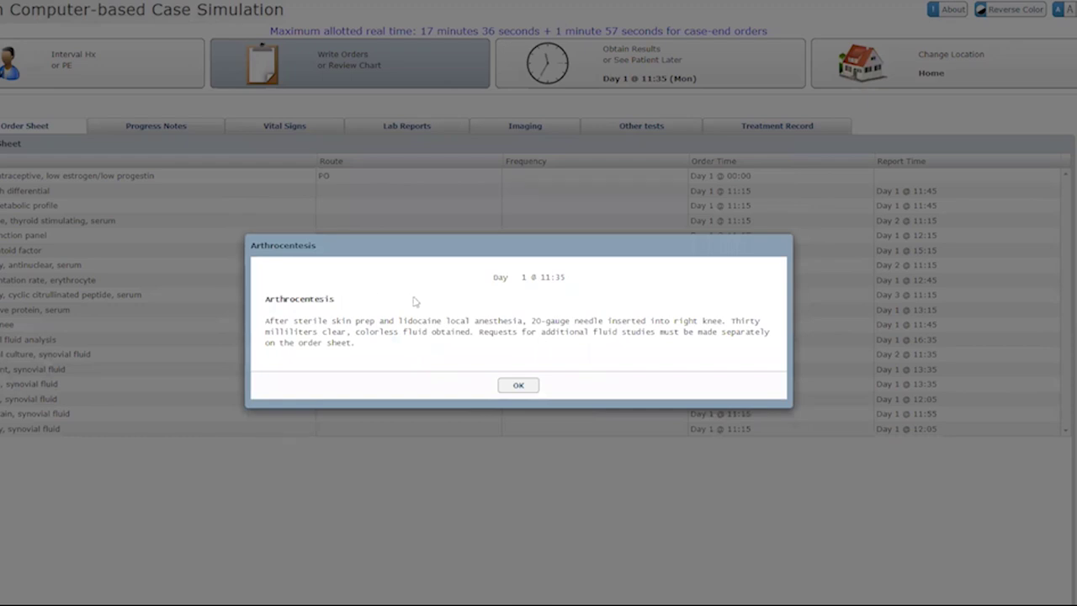
Close the arthrocentesis report and let the clock continue to 11:45 for the CBC results
{"action": "left_click", "coordinate": [519, 387]}
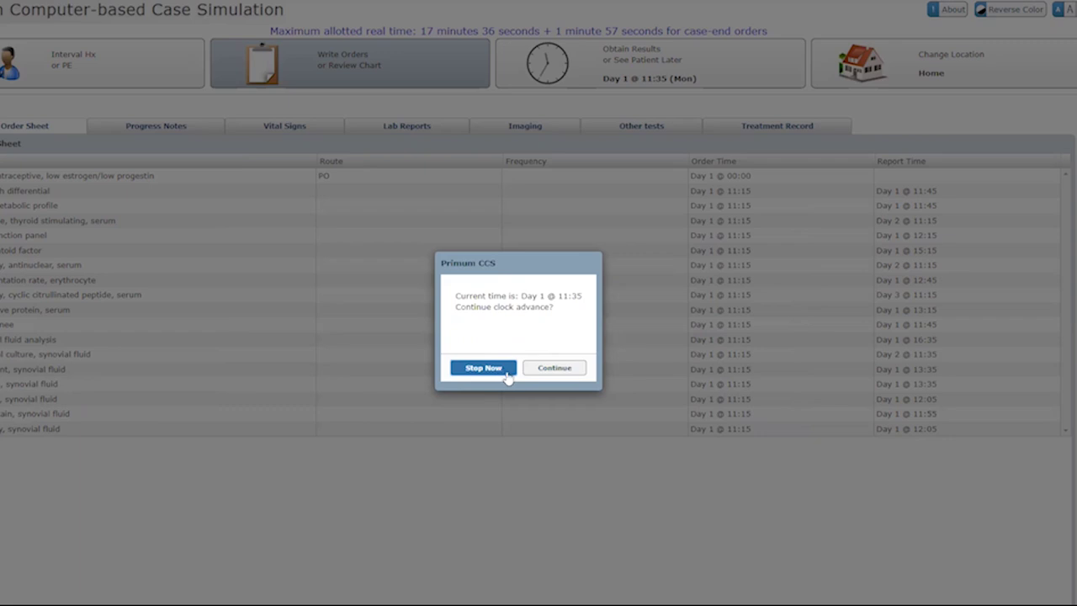
{"action": "left_click", "coordinate": [552, 371]}
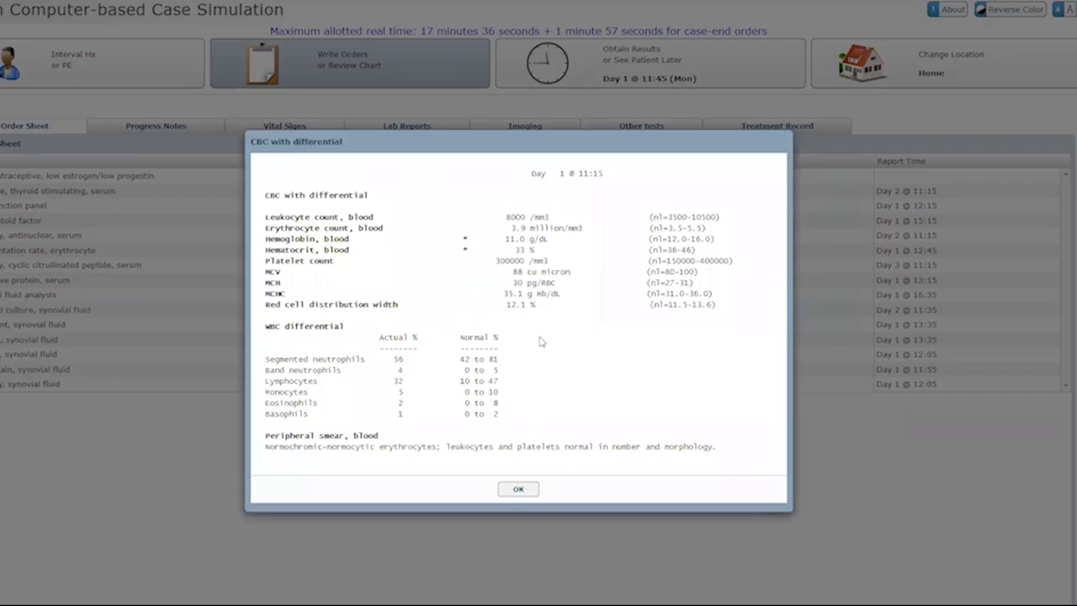
Dismiss the CBC, metabolic profile, knee X-ray, Gram stain, and synovial glucose and viscosity results, advancing to 12:15
{"action": "left_click", "coordinate": [518, 489]}
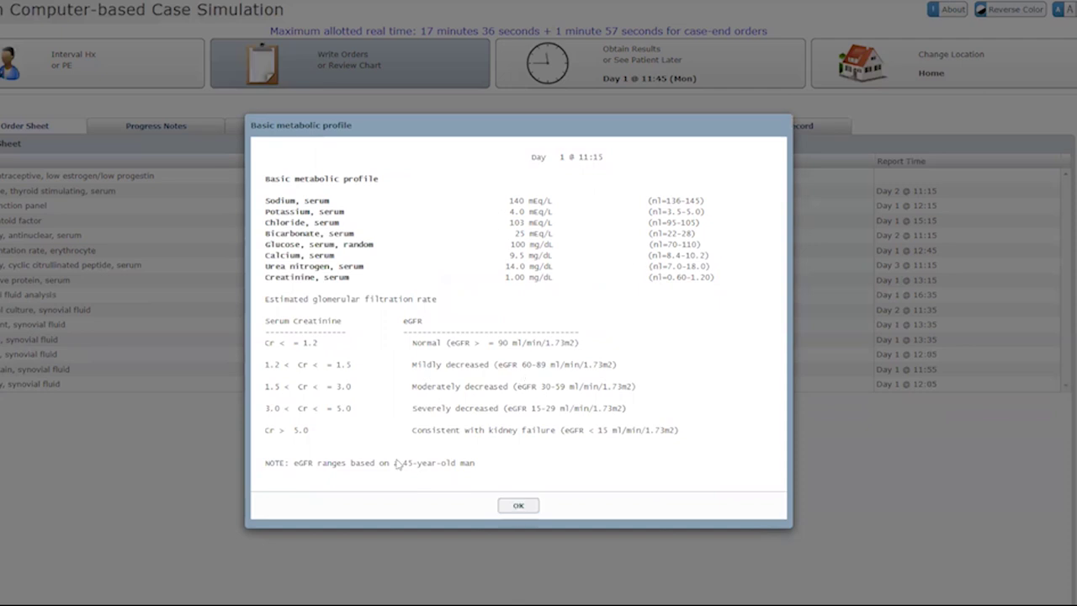
{"action": "left_click", "coordinate": [519, 506]}
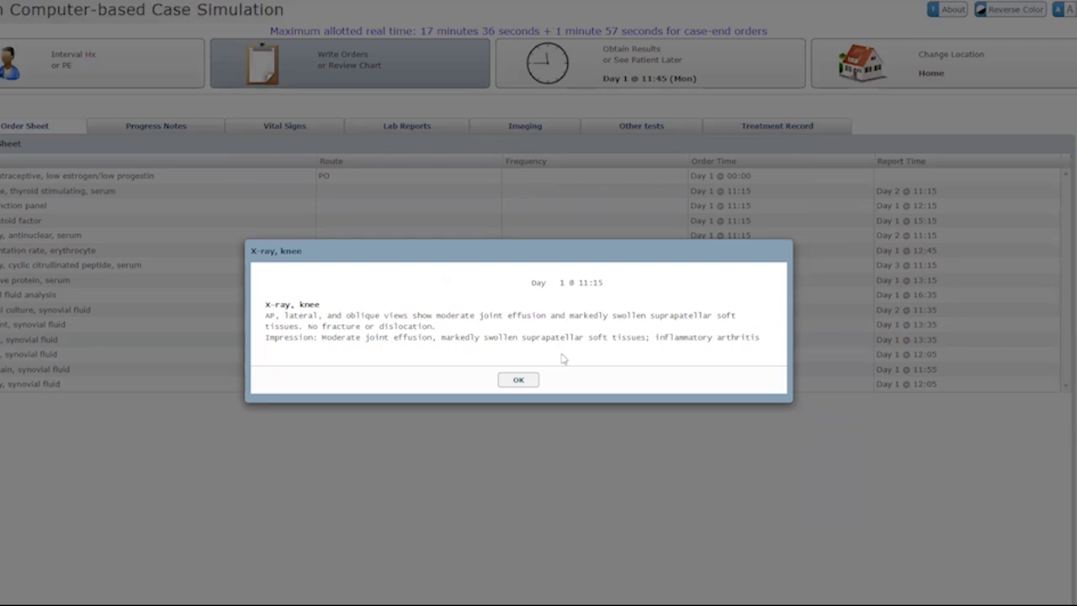
{"action": "left_click", "coordinate": [514, 379]}
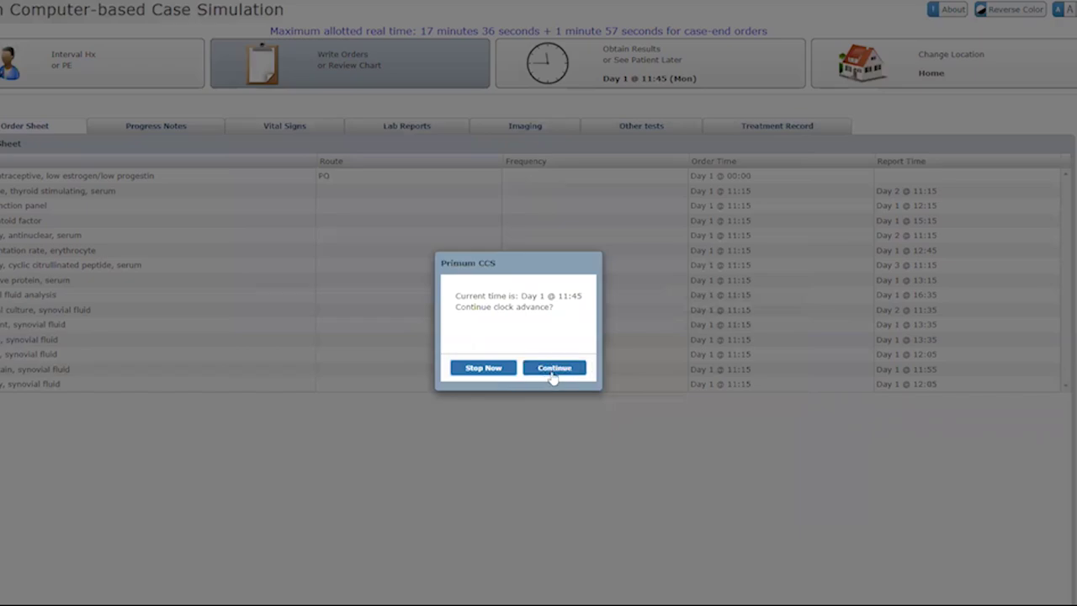
{"action": "left_click", "coordinate": [553, 370]}
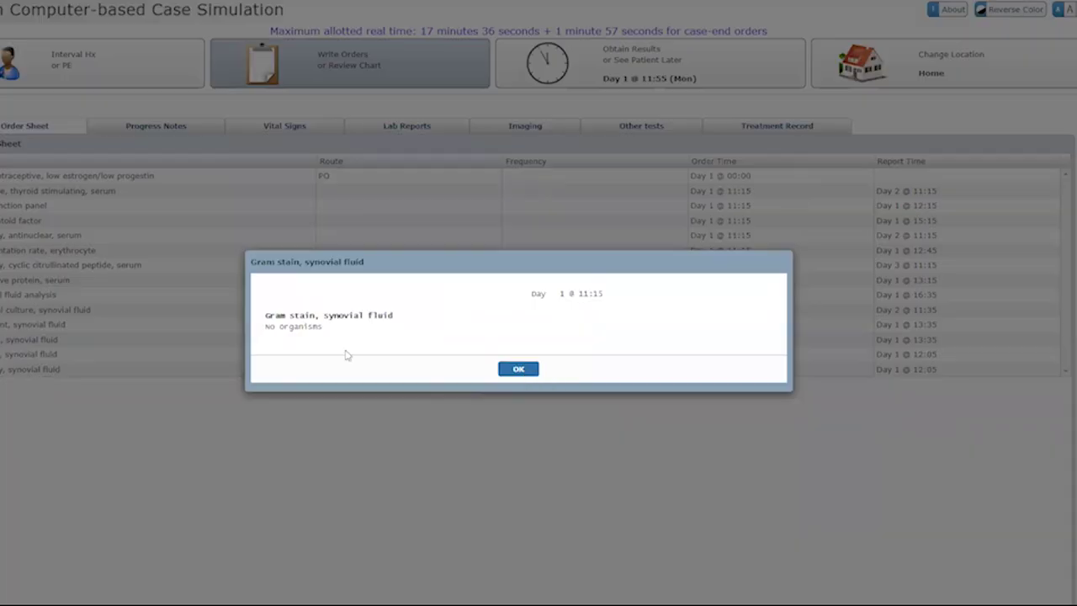
{"action": "left_click", "coordinate": [509, 370]}
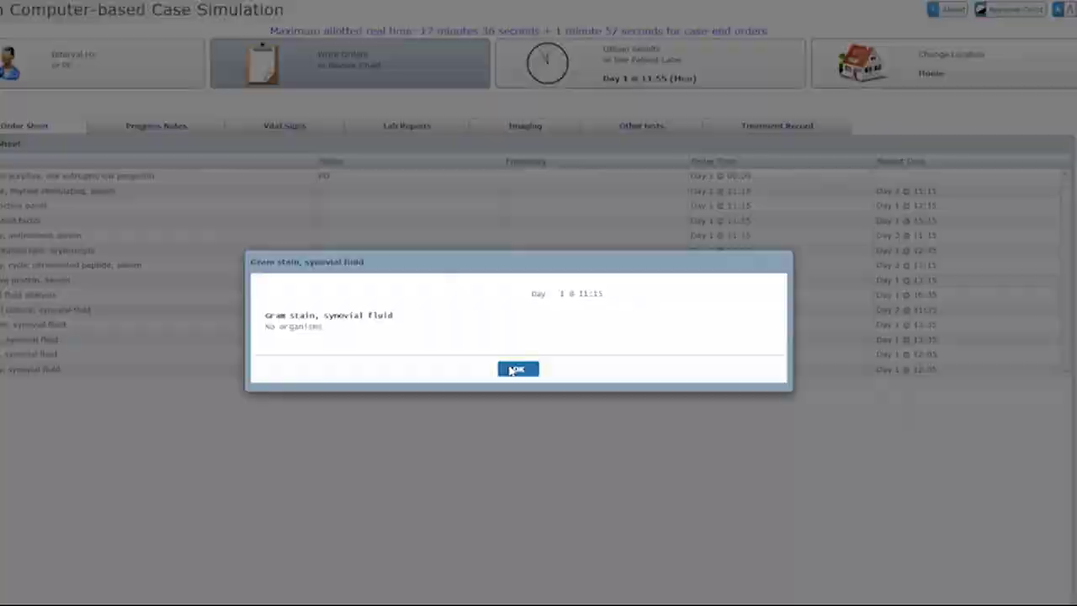
{"action": "left_click", "coordinate": [548, 370]}
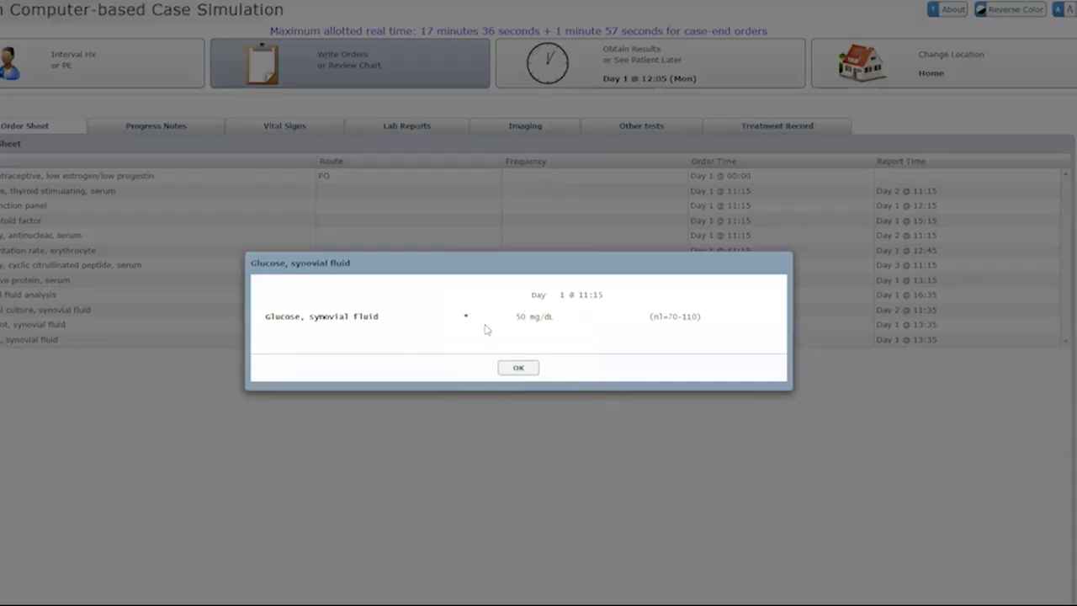
{"action": "left_click", "coordinate": [518, 370]}
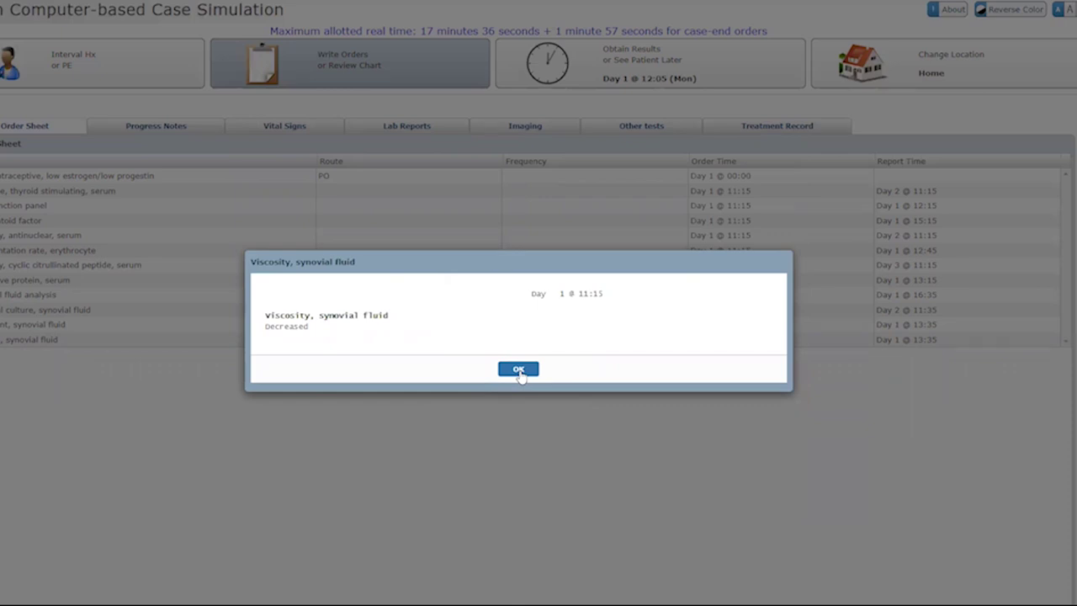
{"action": "left_click", "coordinate": [519, 370]}
{"action": "left_click", "coordinate": [540, 370]}
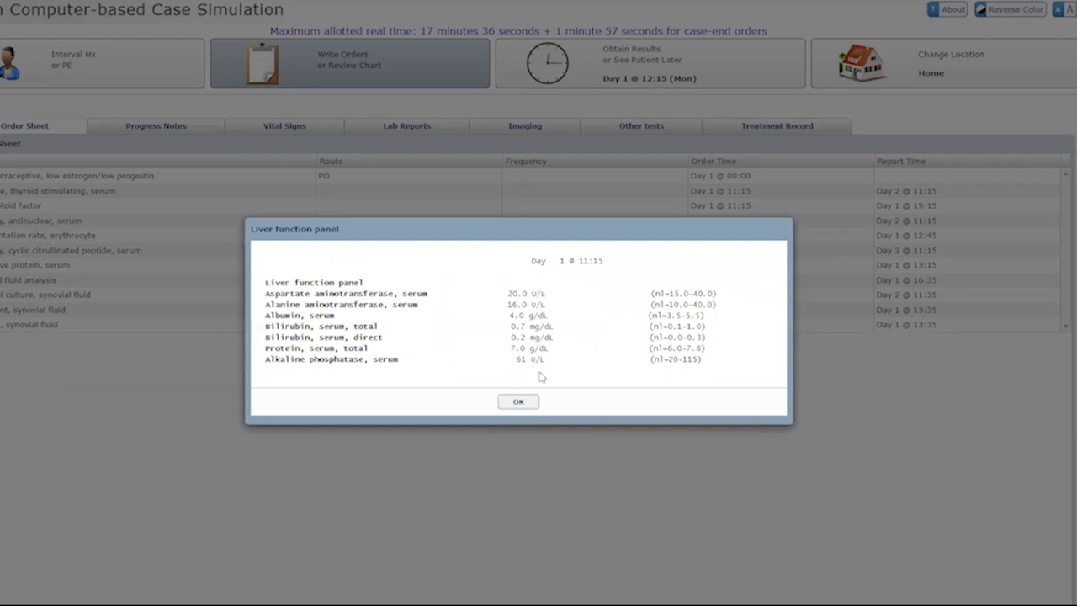
Dismiss the liver panel, ESR, CRP, synovial cell count, crystals, rheumatoid factor and synovial summary results
{"action": "left_click", "coordinate": [510, 402]}
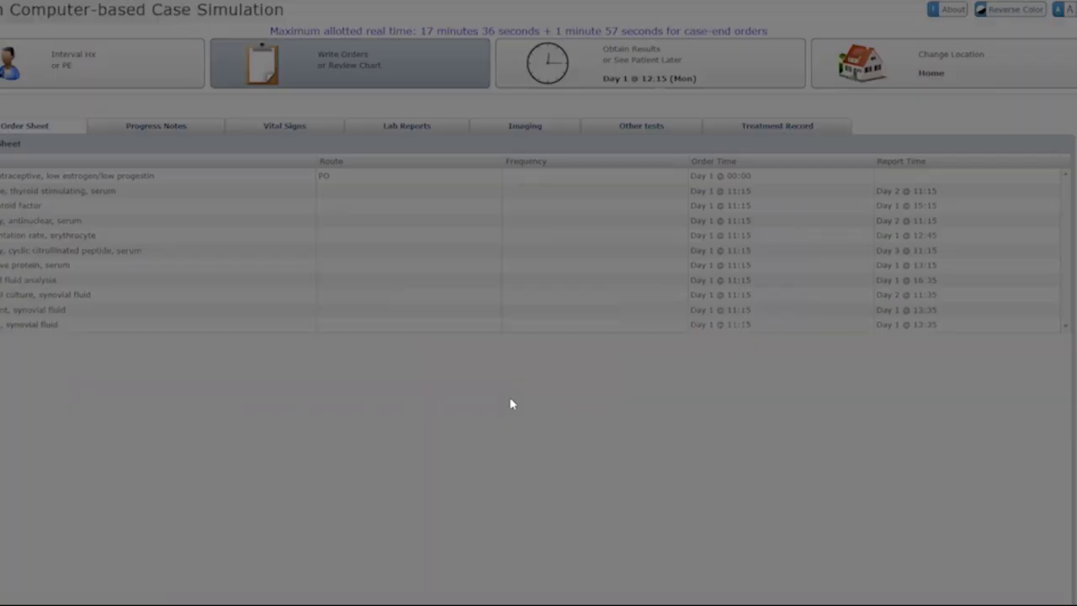
{"action": "left_click", "coordinate": [534, 368]}
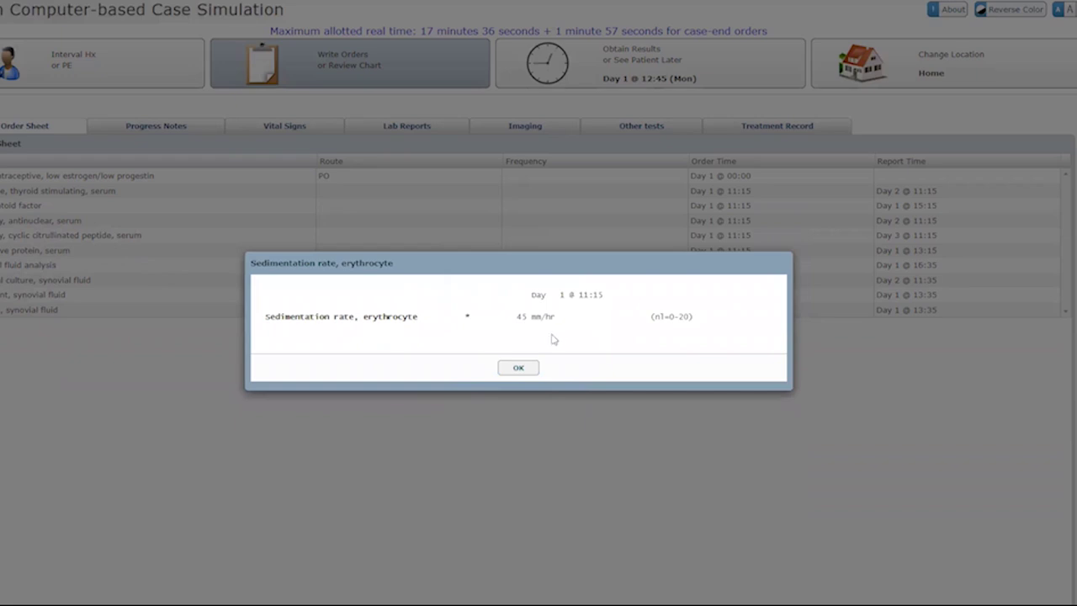
{"action": "left_click", "coordinate": [515, 368]}
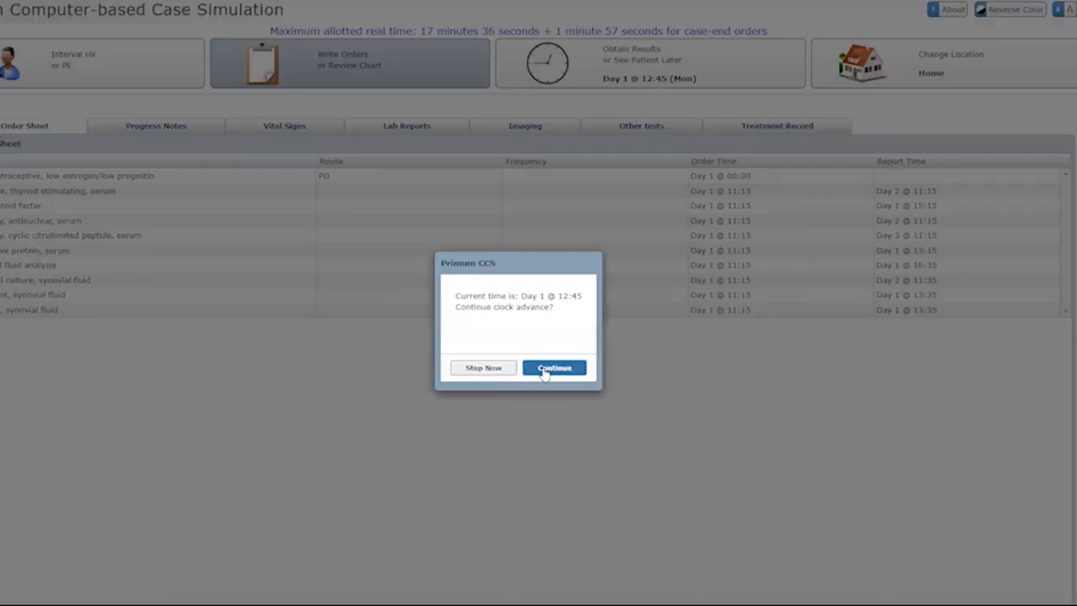
{"action": "left_click", "coordinate": [548, 367]}
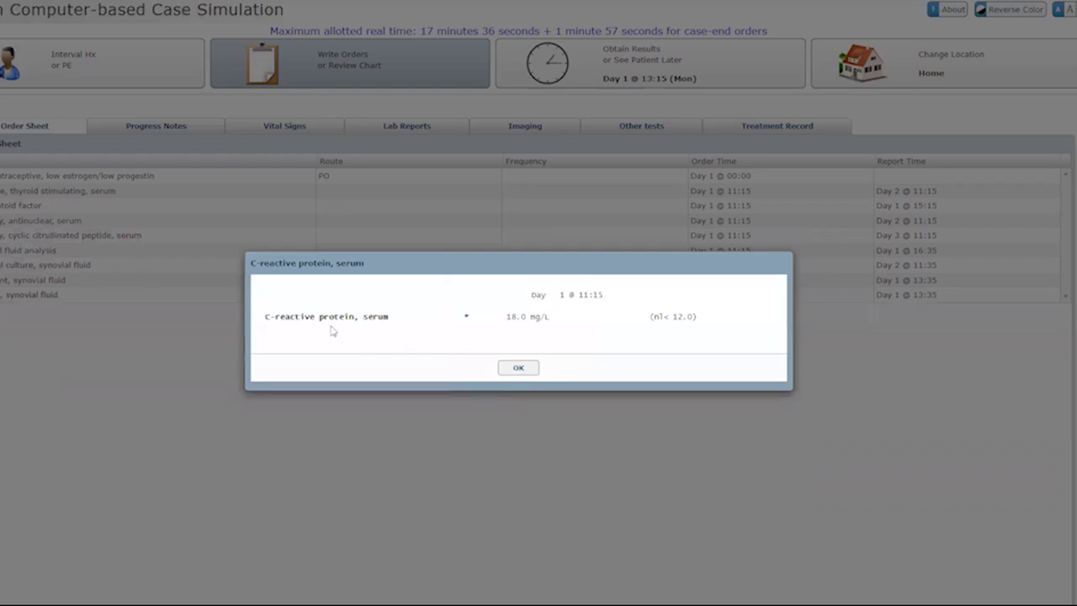
{"action": "left_click", "coordinate": [518, 368]}
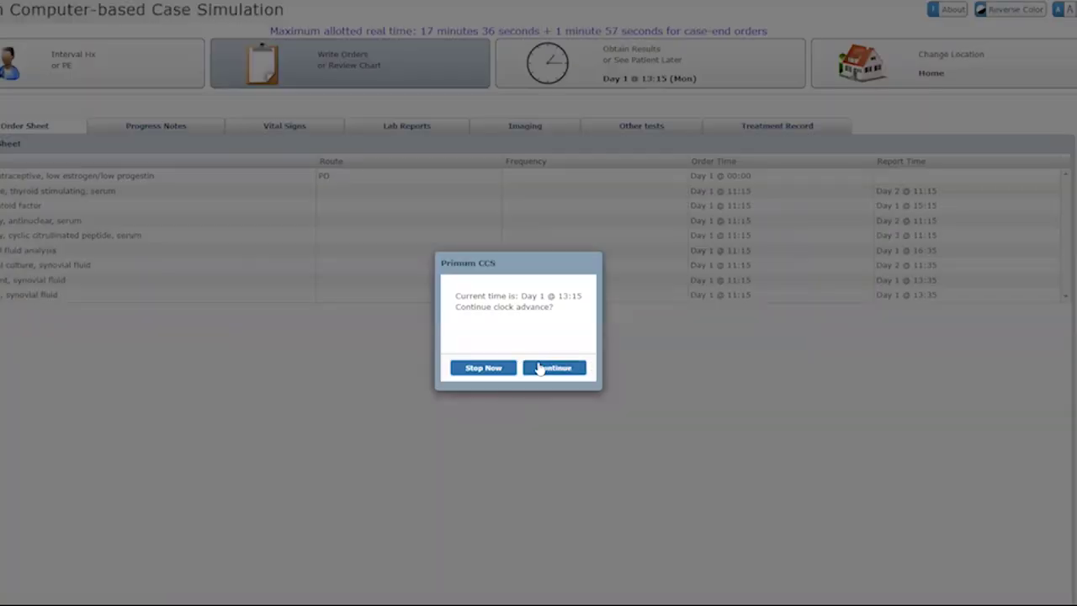
{"action": "left_click", "coordinate": [532, 367]}
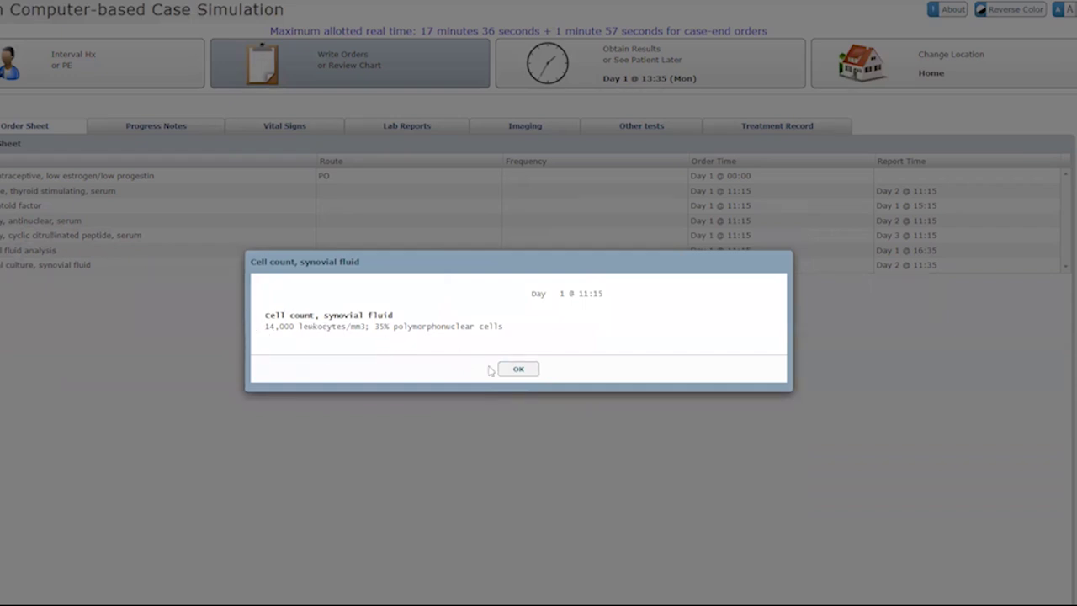
{"action": "left_click", "coordinate": [518, 369]}
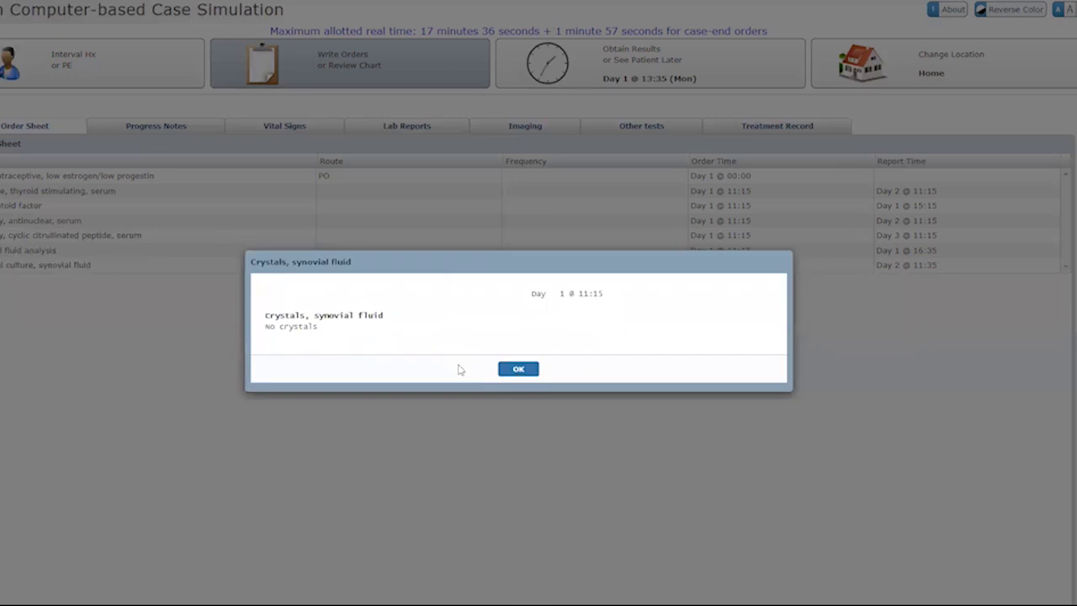
{"action": "left_click", "coordinate": [513, 371]}
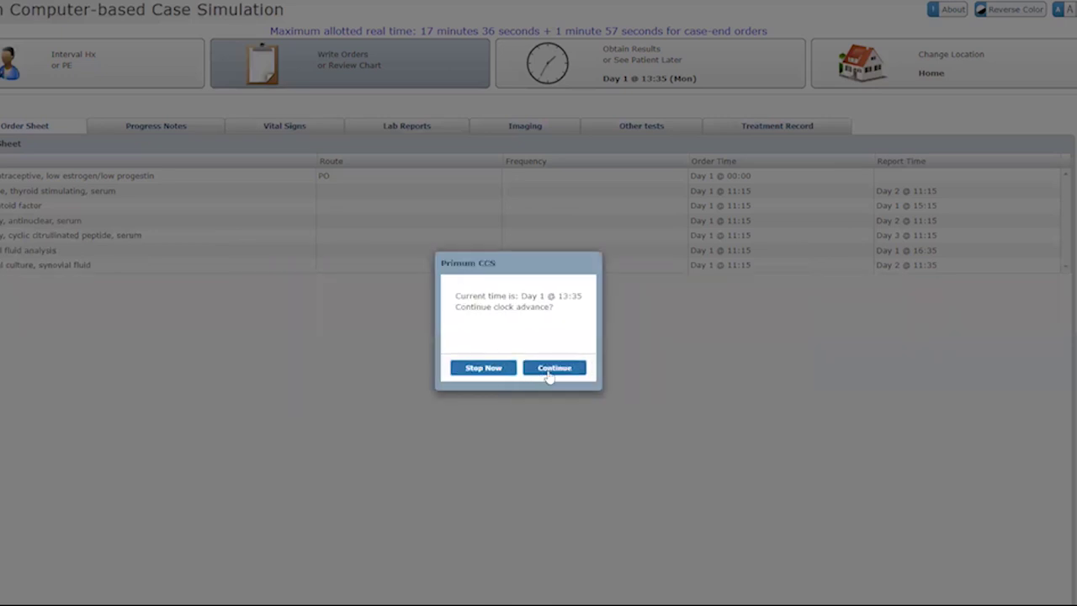
{"action": "left_click", "coordinate": [547, 376]}
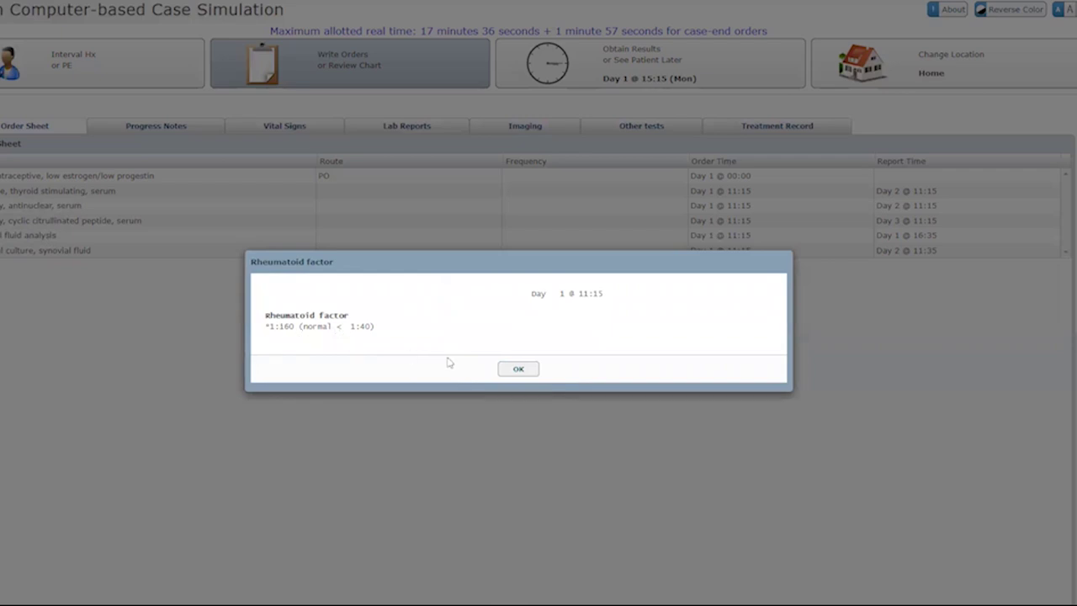
{"action": "left_click", "coordinate": [518, 371]}
{"action": "left_click", "coordinate": [529, 374]}
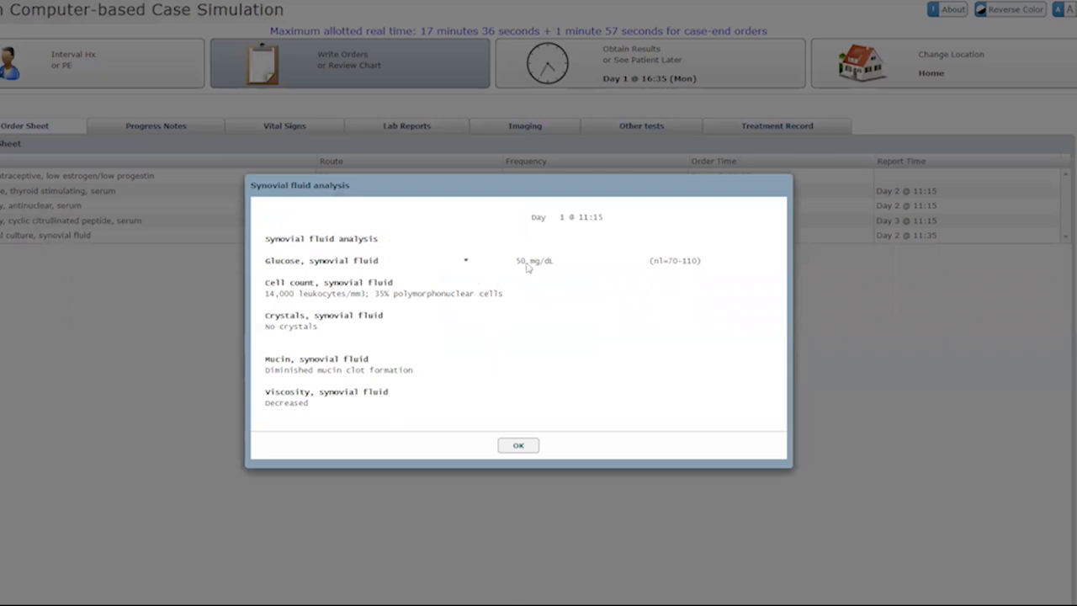
{"action": "left_click", "coordinate": [529, 446]}
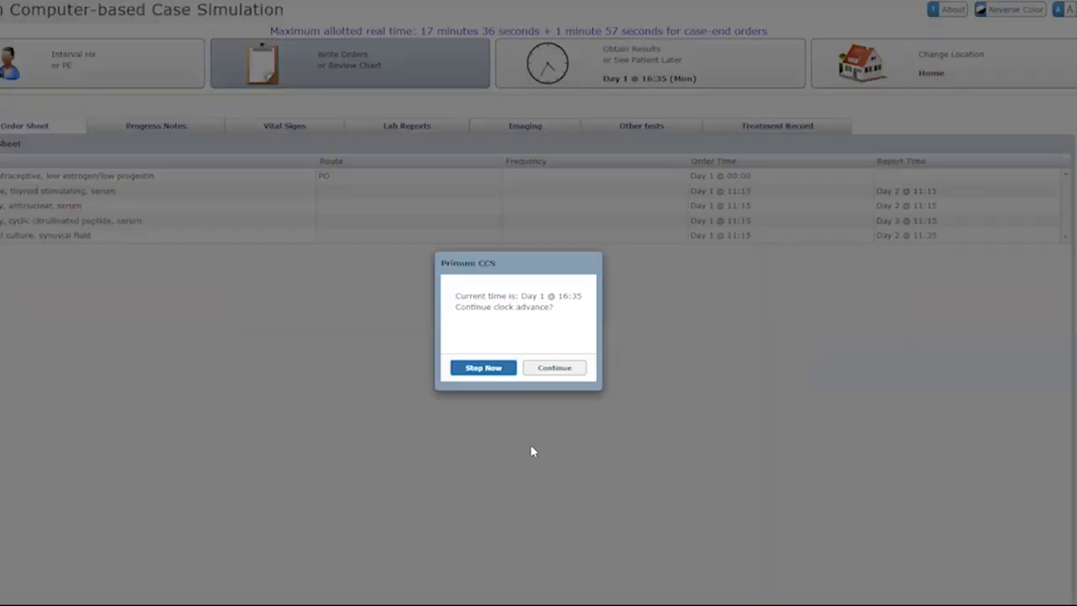
{"action": "left_click", "coordinate": [554, 375]}
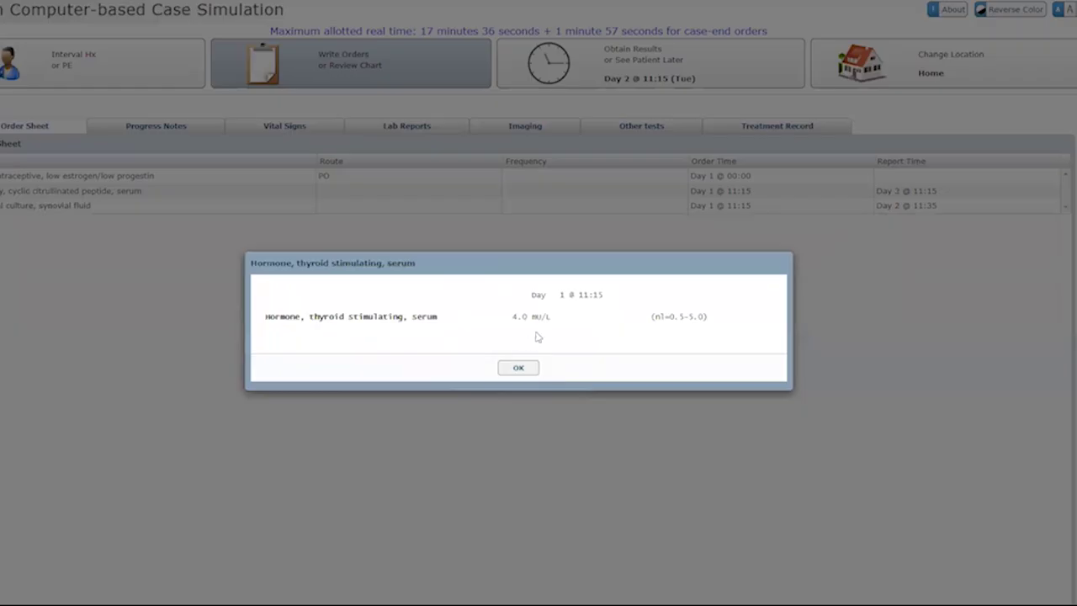
Dismiss the TSH, ANA, synovial culture and CCP antibody results, then acknowledge the Day 4 patient update
{"action": "left_click", "coordinate": [518, 367]}
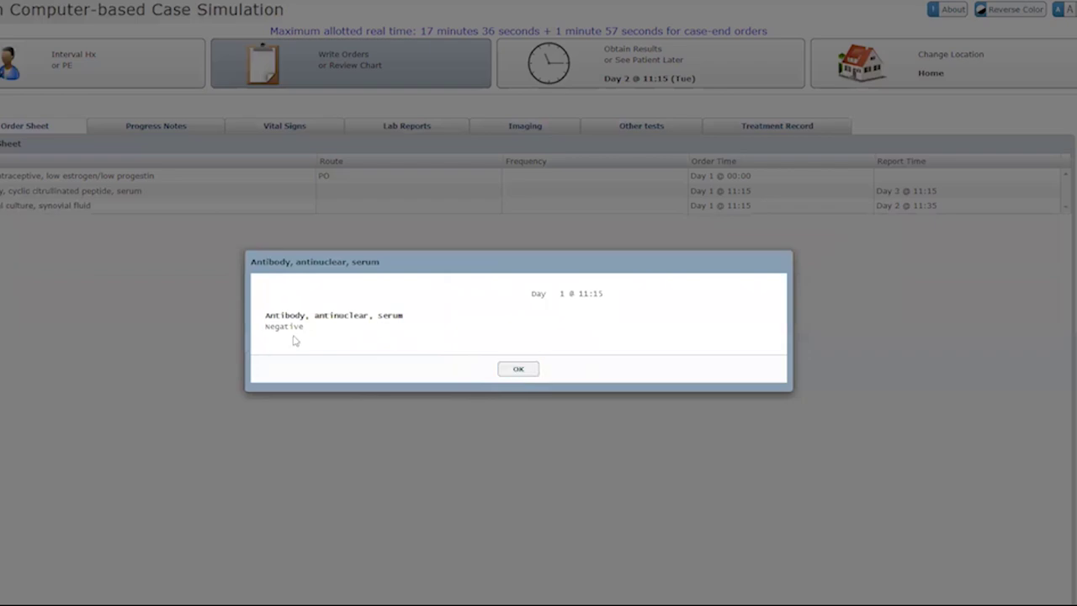
{"action": "left_click", "coordinate": [527, 369]}
{"action": "left_click", "coordinate": [542, 372]}
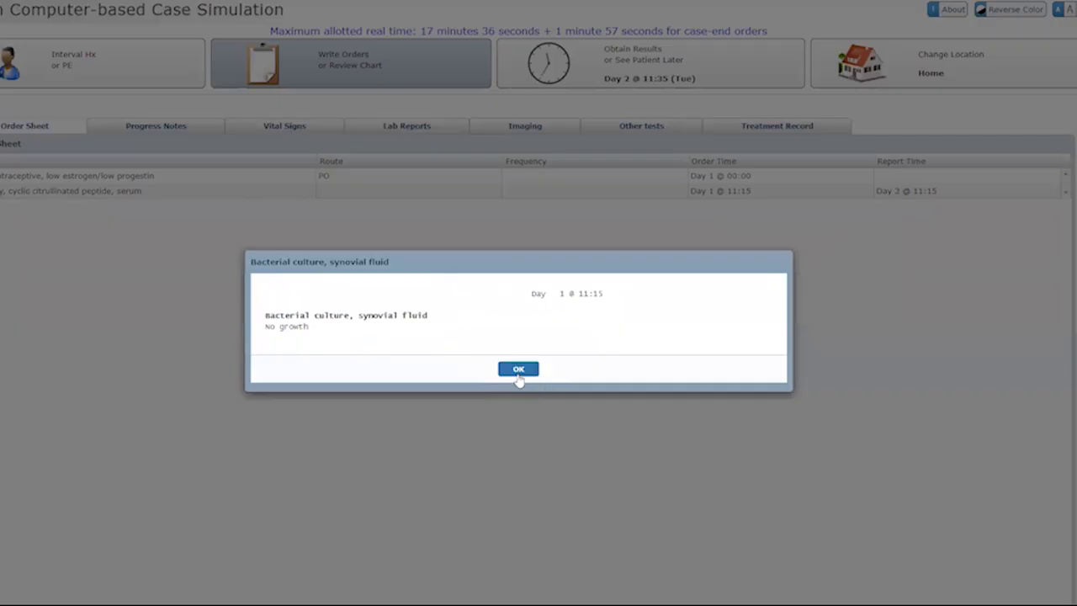
{"action": "left_click", "coordinate": [518, 371]}
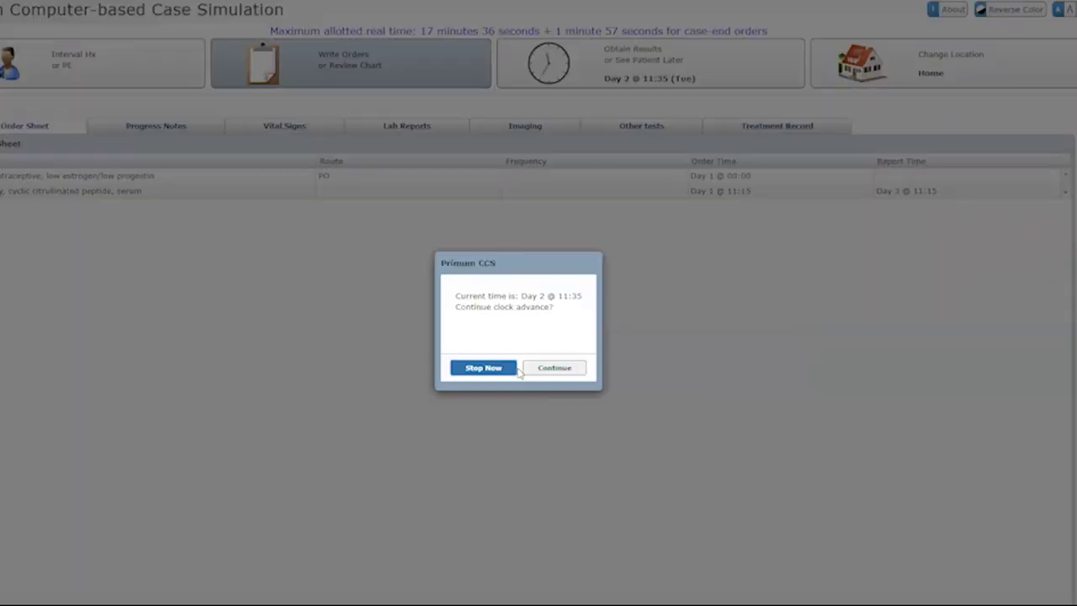
{"action": "left_click", "coordinate": [535, 370]}
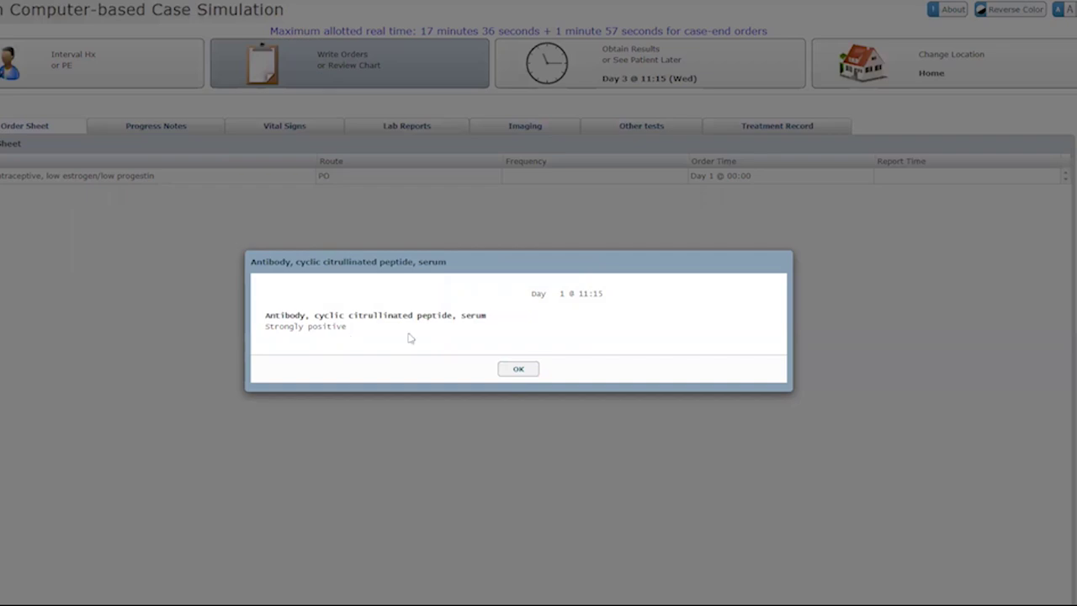
{"action": "left_click", "coordinate": [517, 371]}
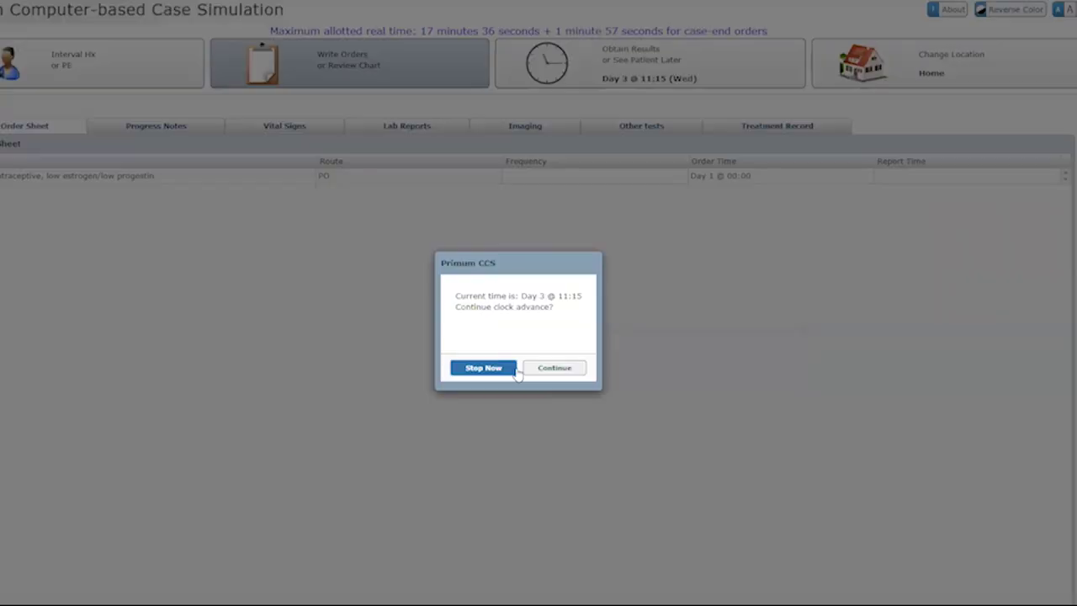
{"action": "left_click", "coordinate": [554, 370]}
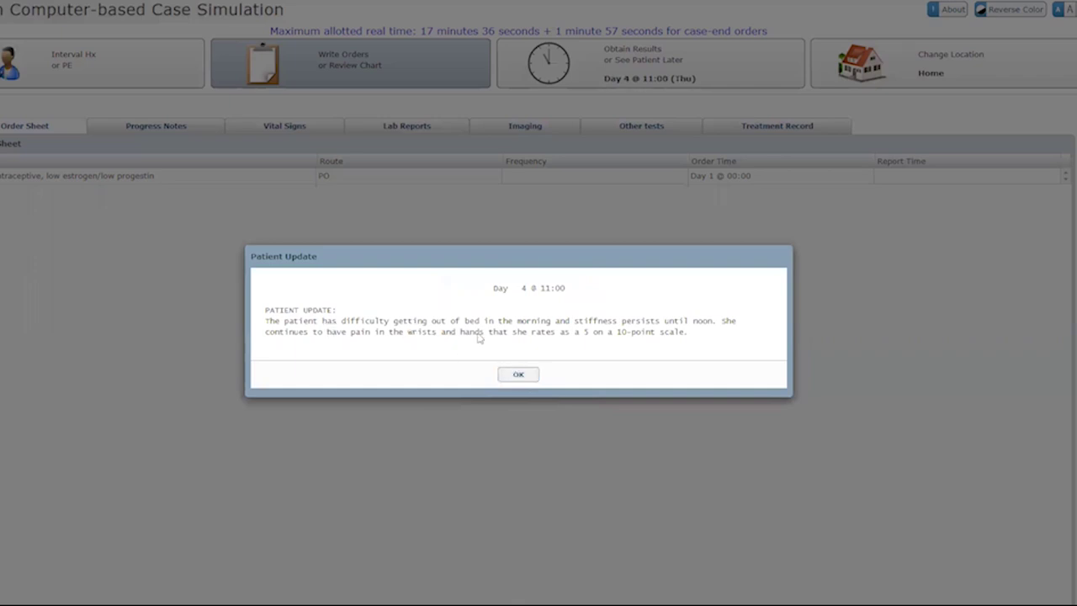
{"action": "left_click", "coordinate": [519, 376]}
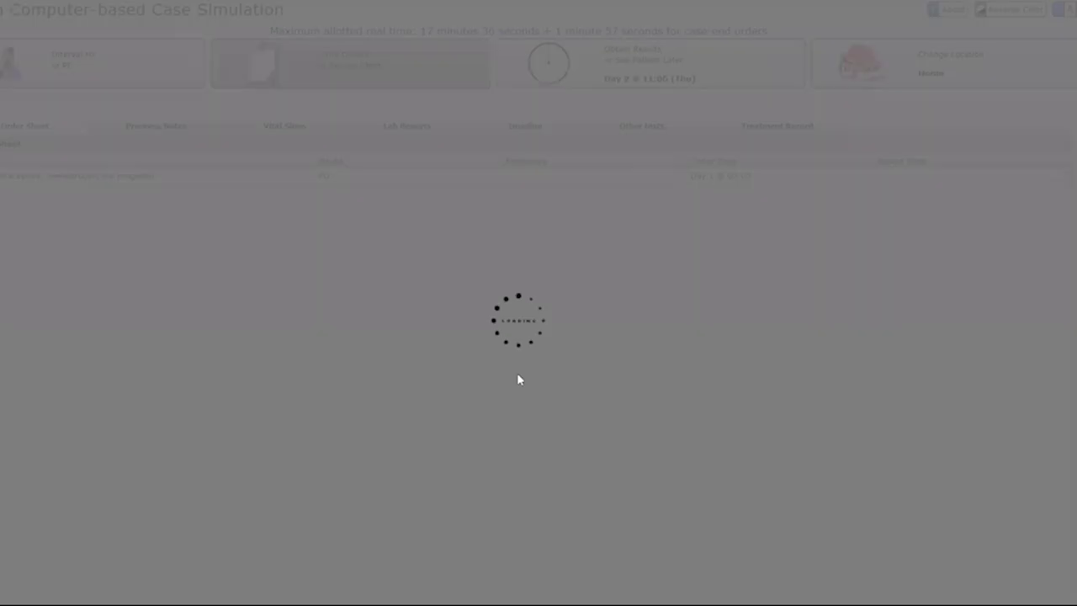
Advance to the Day 8 appointment and dismiss the arrival notice and vital signs
{"action": "left_click", "coordinate": [535, 368]}
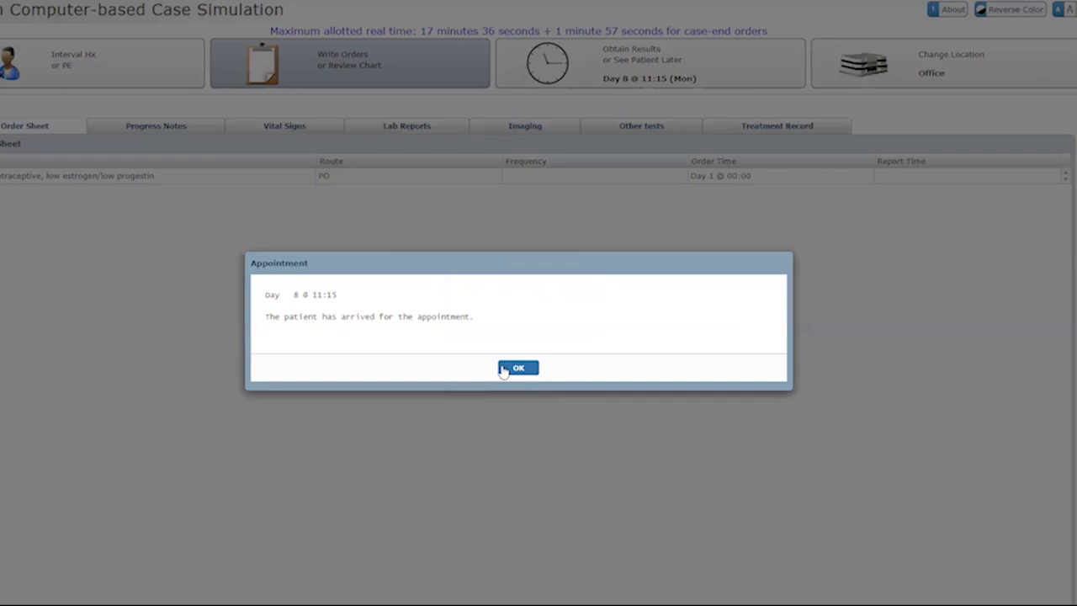
{"action": "left_click", "coordinate": [518, 371]}
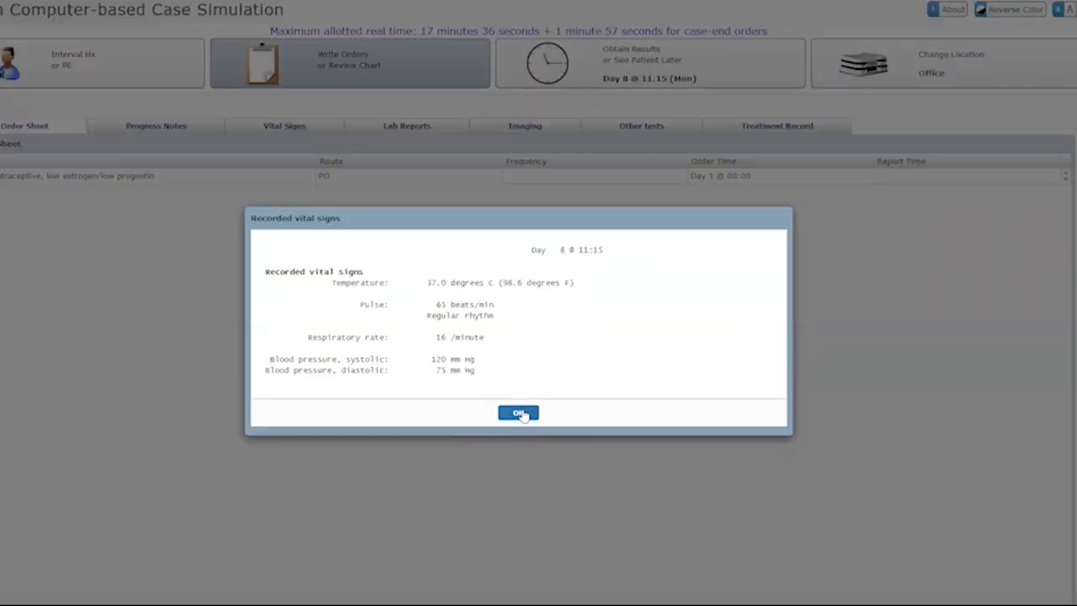
{"action": "left_click", "coordinate": [519, 412]}
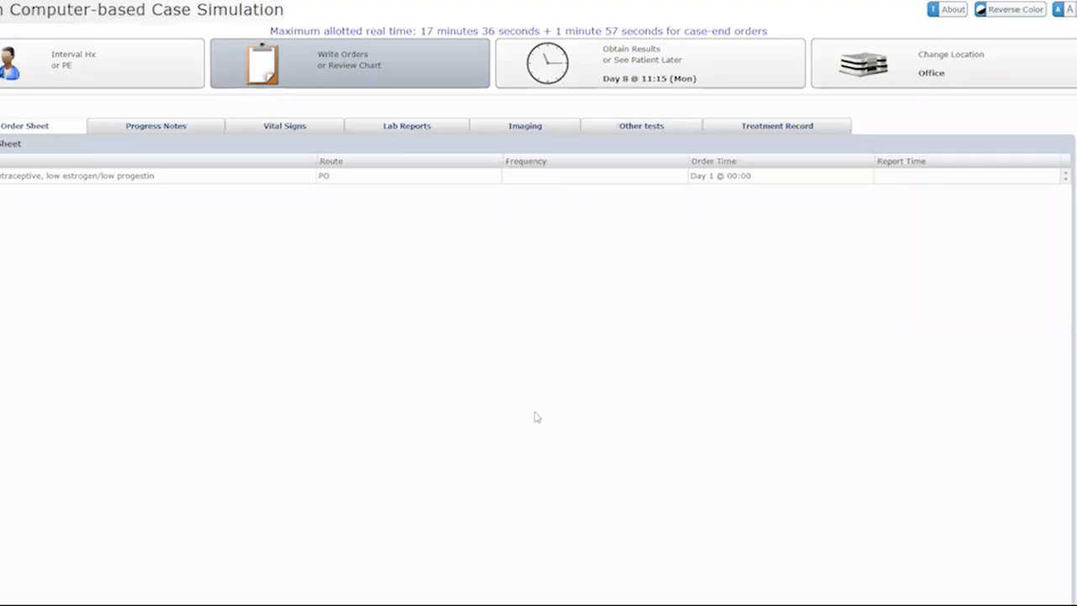
Request an interval follow-up history with general appearance and extremities/spine exams, and review the findings
{"action": "left_click", "coordinate": [123, 69]}
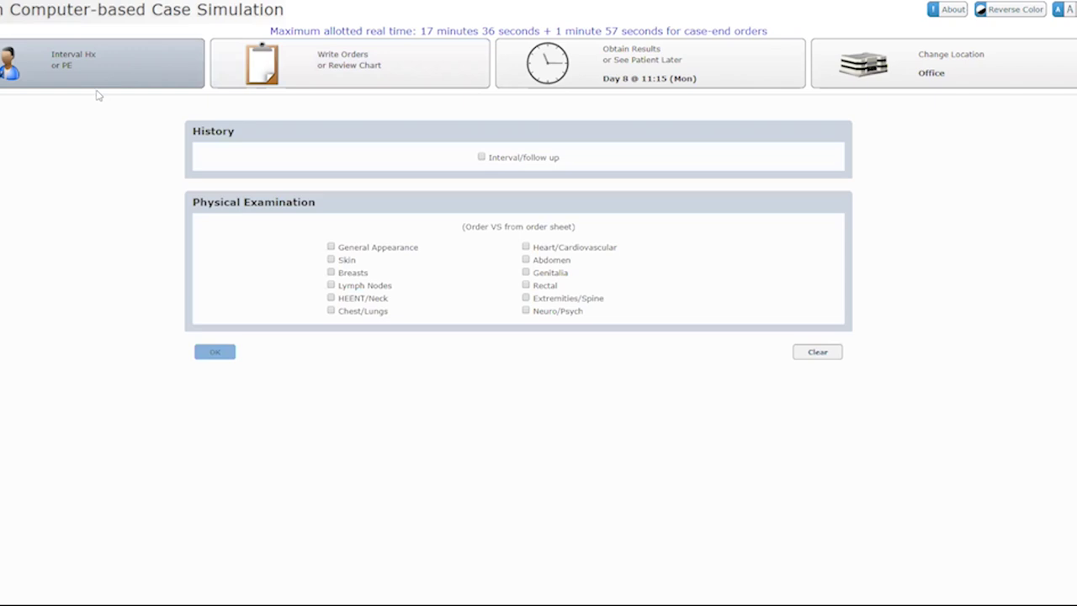
{"action": "left_click", "coordinate": [481, 157]}
{"action": "left_click", "coordinate": [331, 246]}
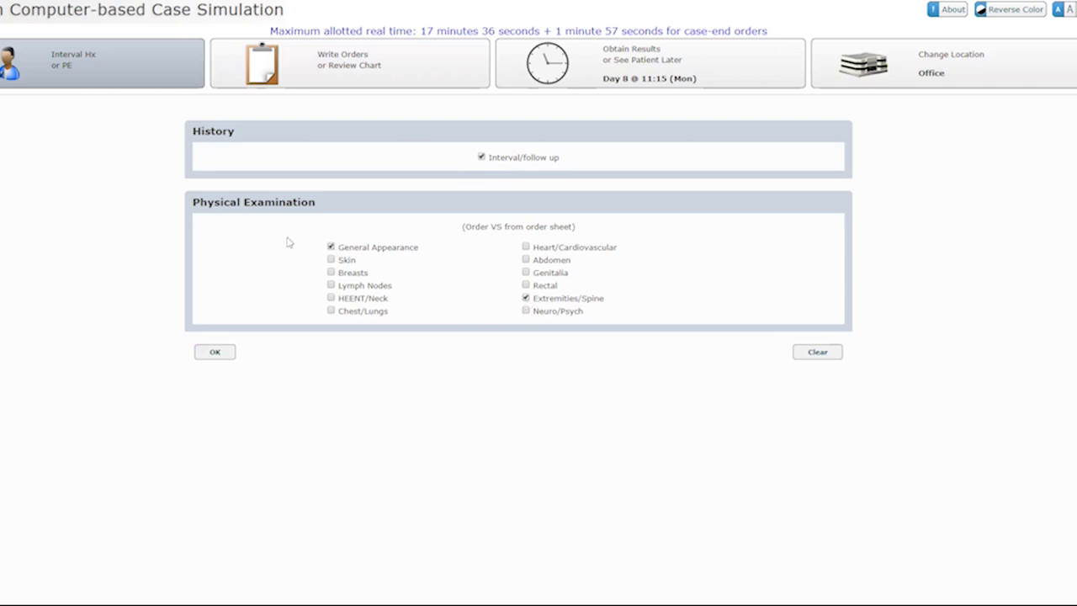
{"action": "left_click", "coordinate": [227, 356]}
{"action": "left_click", "coordinate": [489, 370]}
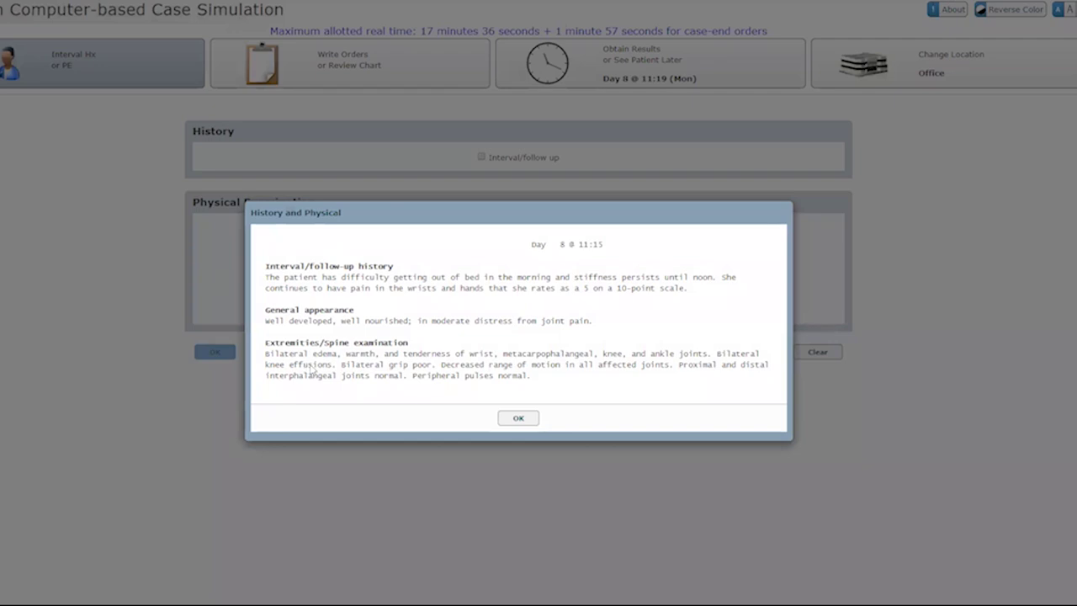
{"action": "left_click", "coordinate": [518, 418]}
{"action": "left_click", "coordinate": [316, 68]}
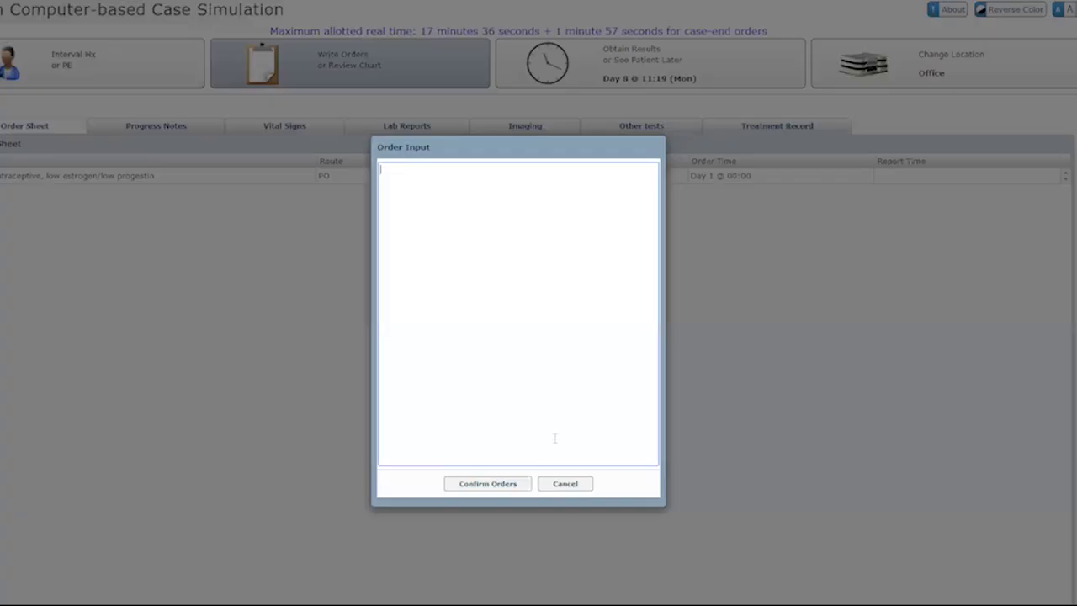
Enter orders for ibuprofen, methotrexate, exercise counseling, rheumatology consult and physical/occupational exercise, then submit them
{"action": "type", "text": "ibuprofen methotrexate"}
{"action": "key", "text": "Return"}
{"action": "type", "text": "counseling exercise"}
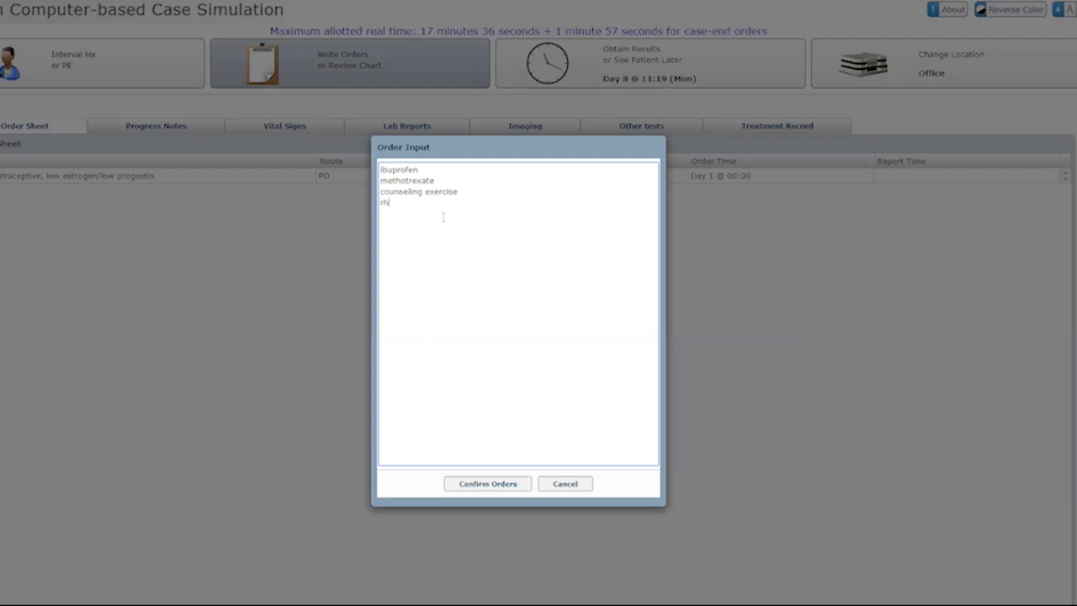
{"action": "type", "text": "matology consul"}
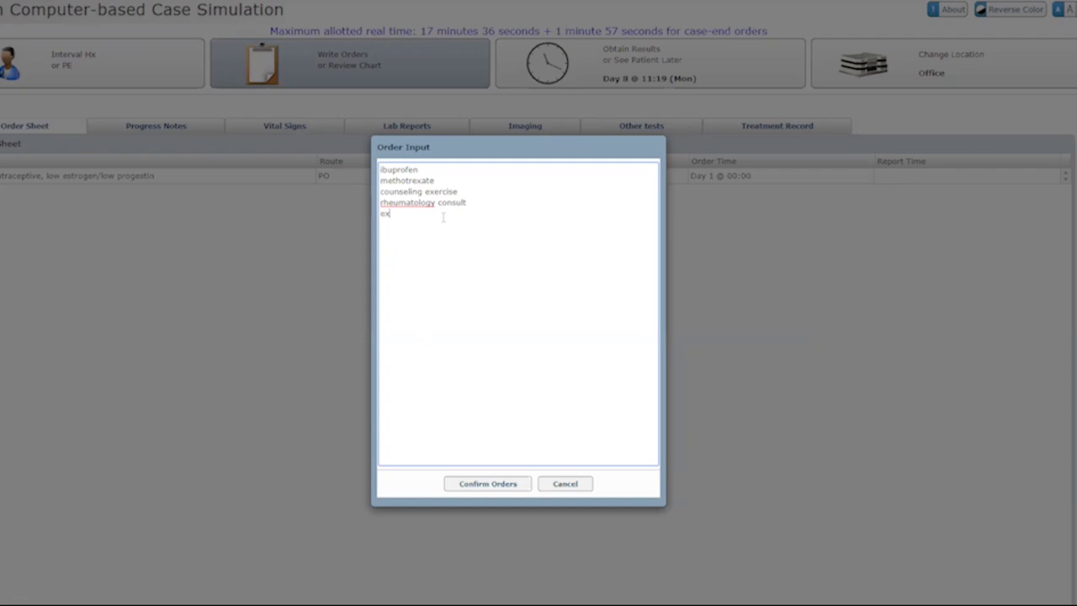
{"action": "type", "text": "t exercise physical occupational"}
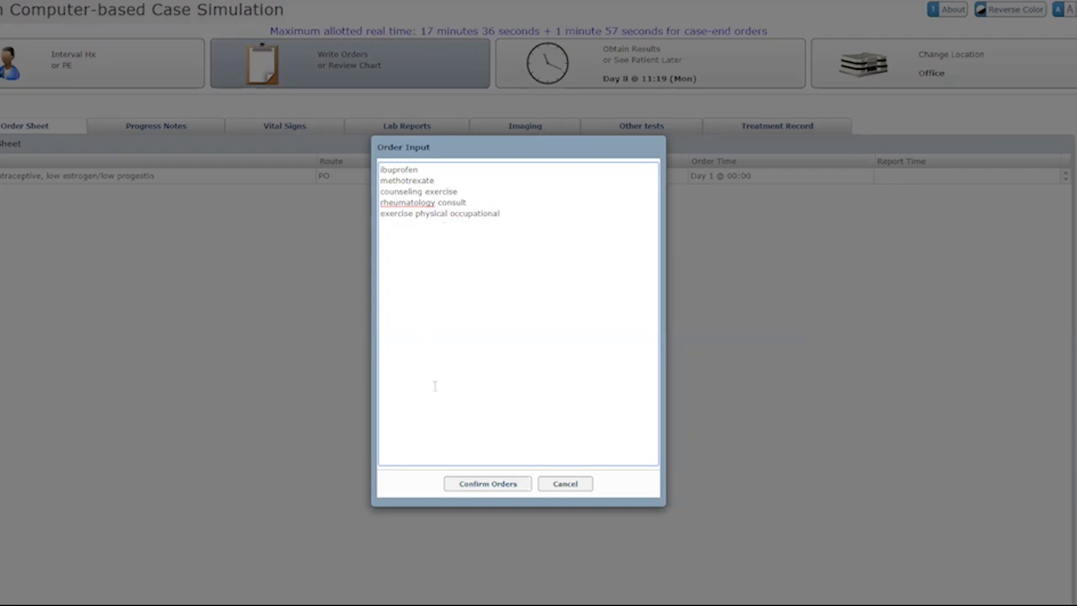
{"action": "left_click", "coordinate": [484, 482]}
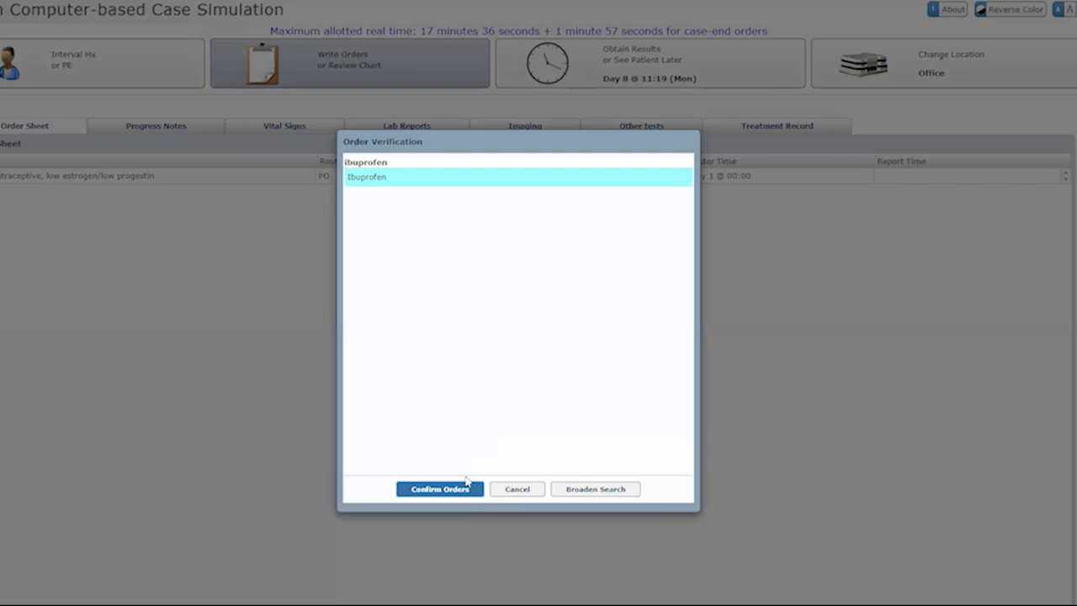
Confirm ibuprofen as oral continuous and methotrexate as oral
{"action": "left_click", "coordinate": [455, 495]}
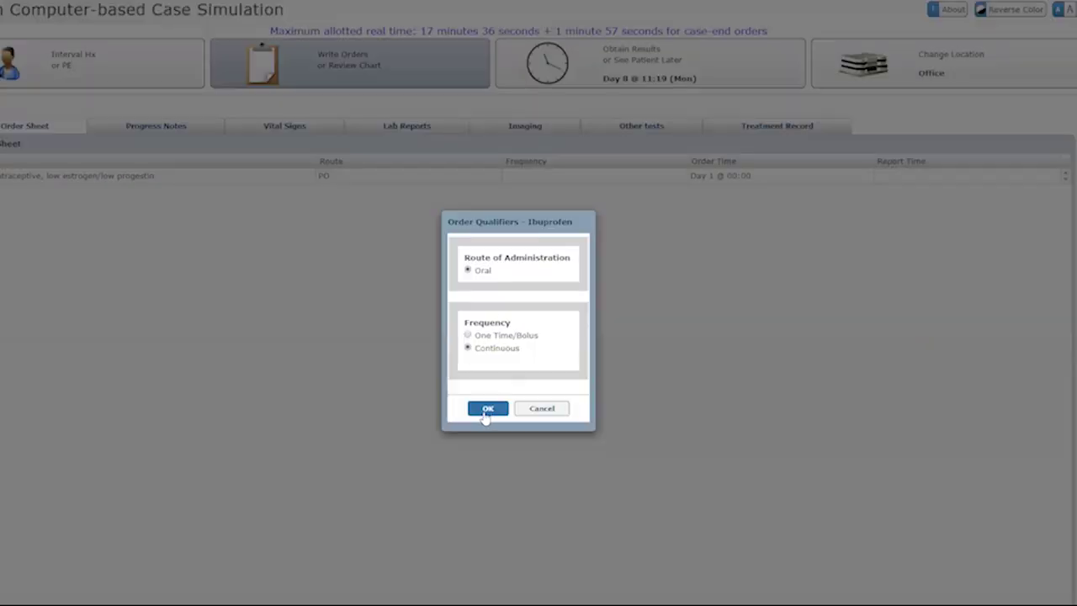
{"action": "left_click", "coordinate": [491, 408]}
{"action": "left_click", "coordinate": [420, 493]}
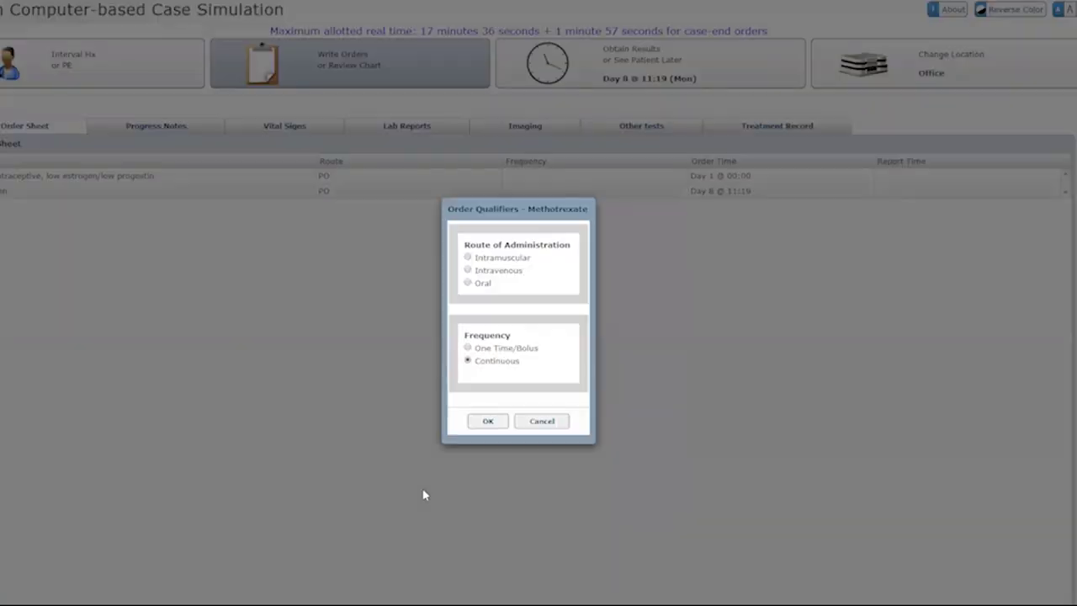
{"action": "left_click", "coordinate": [468, 283]}
{"action": "left_click", "coordinate": [488, 421]}
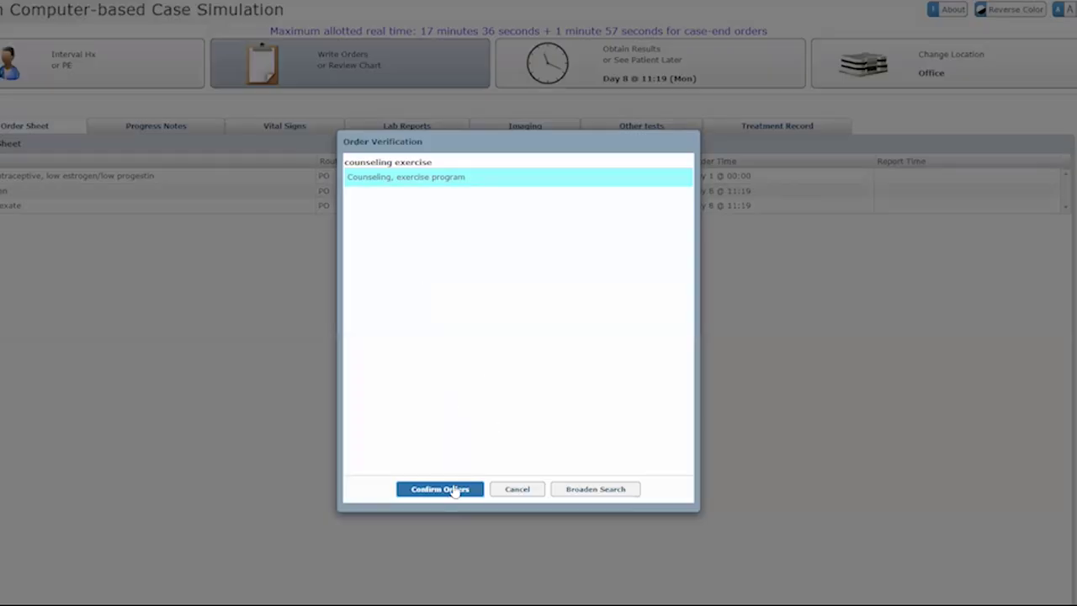
Confirm the exercise counseling order and a rheumatology consult for rheumatoid arthritis
{"action": "left_click", "coordinate": [453, 491]}
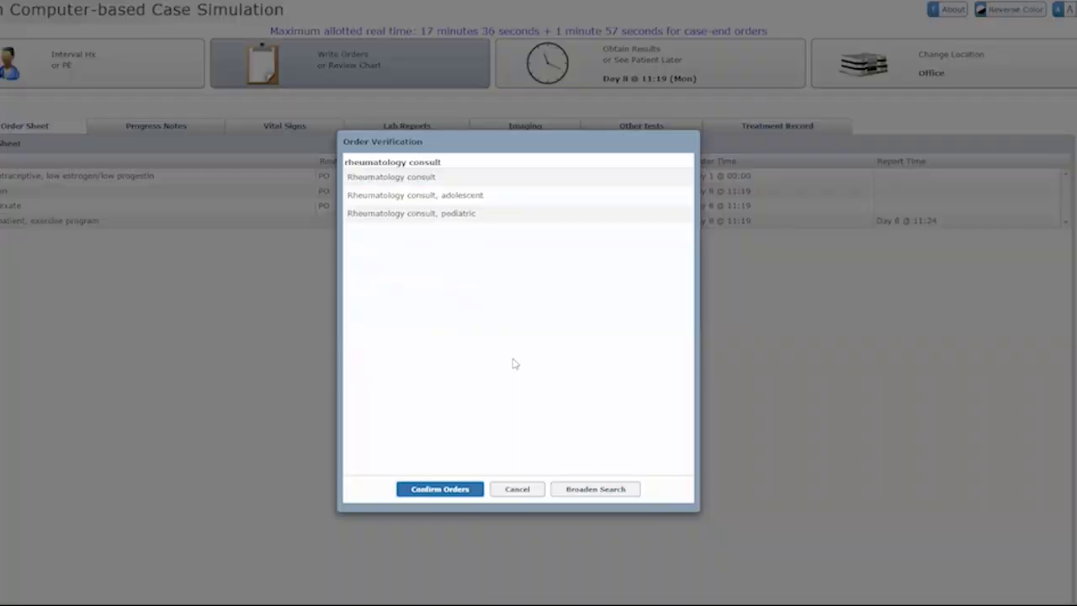
{"action": "left_click", "coordinate": [440, 488]}
{"action": "type", "text": "Rheumatoid arthirtis"}
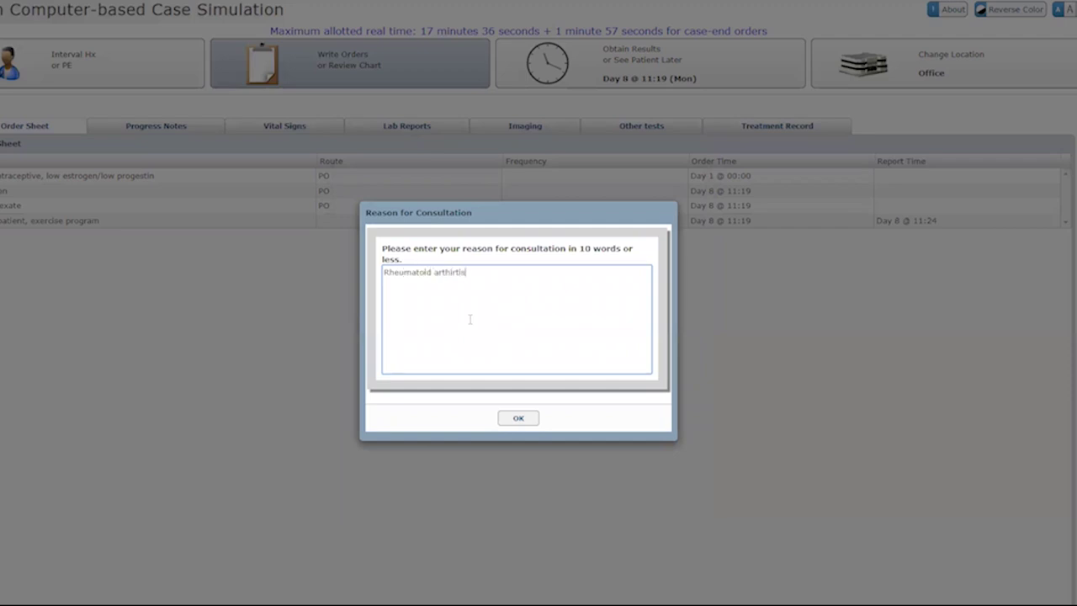
{"action": "key", "text": "BackSpace"}
{"action": "key", "text": "BackSpace"}
{"action": "key", "text": "BackSpace"}
{"action": "left_click", "coordinate": [532, 419]}
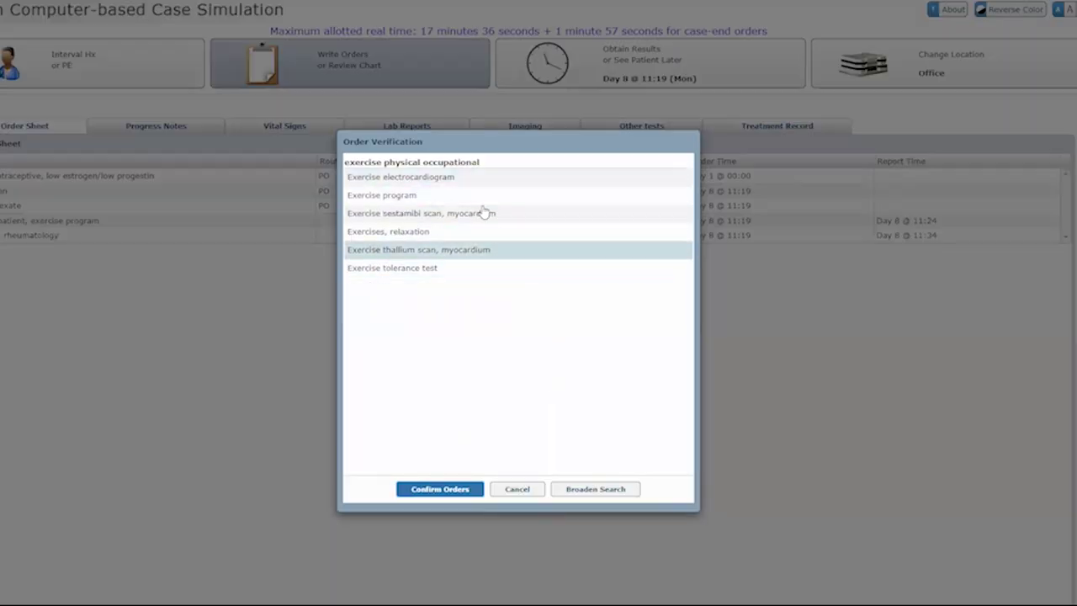
Reject the unmatched exercise entry and order Physical therapy instead
{"action": "left_click", "coordinate": [530, 488]}
{"action": "type", "text": "physical occupation"}
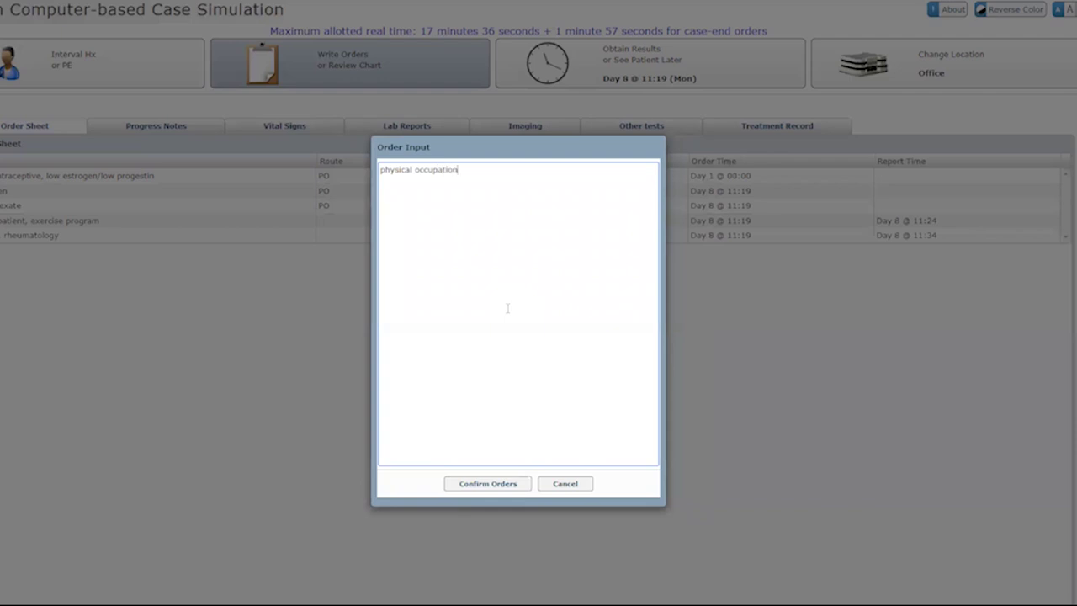
{"action": "type", "text": "al therapy"}
{"action": "left_click", "coordinate": [483, 484]}
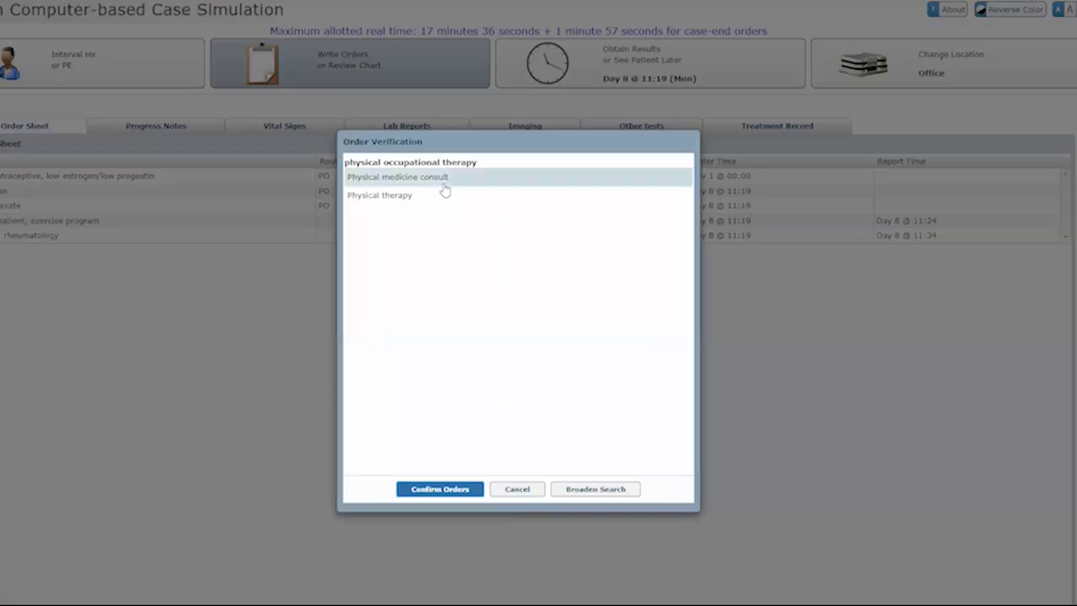
{"action": "left_click", "coordinate": [416, 199]}
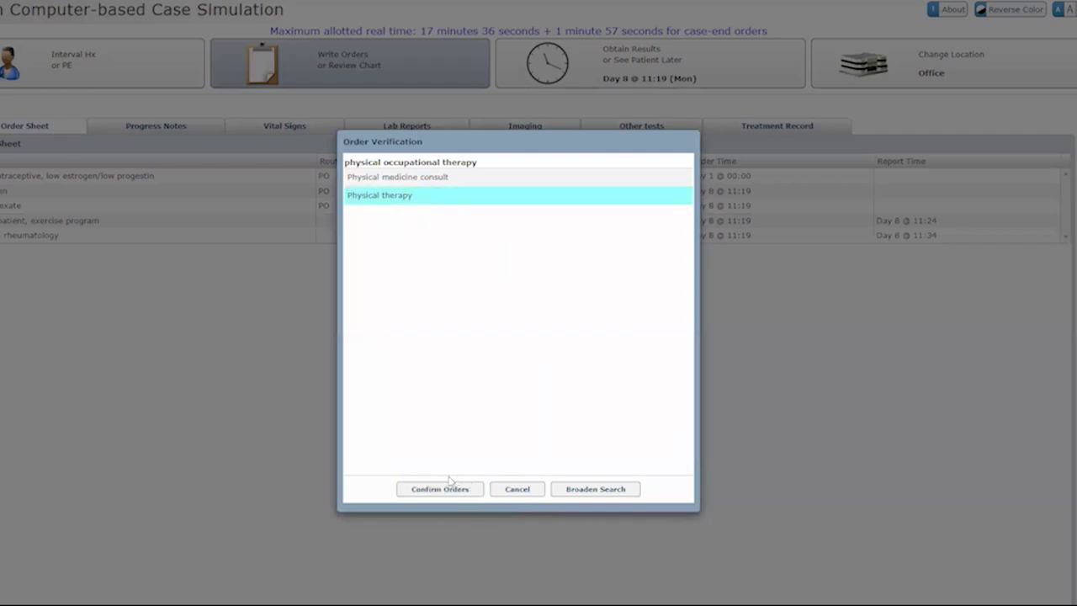
{"action": "left_click", "coordinate": [444, 488]}
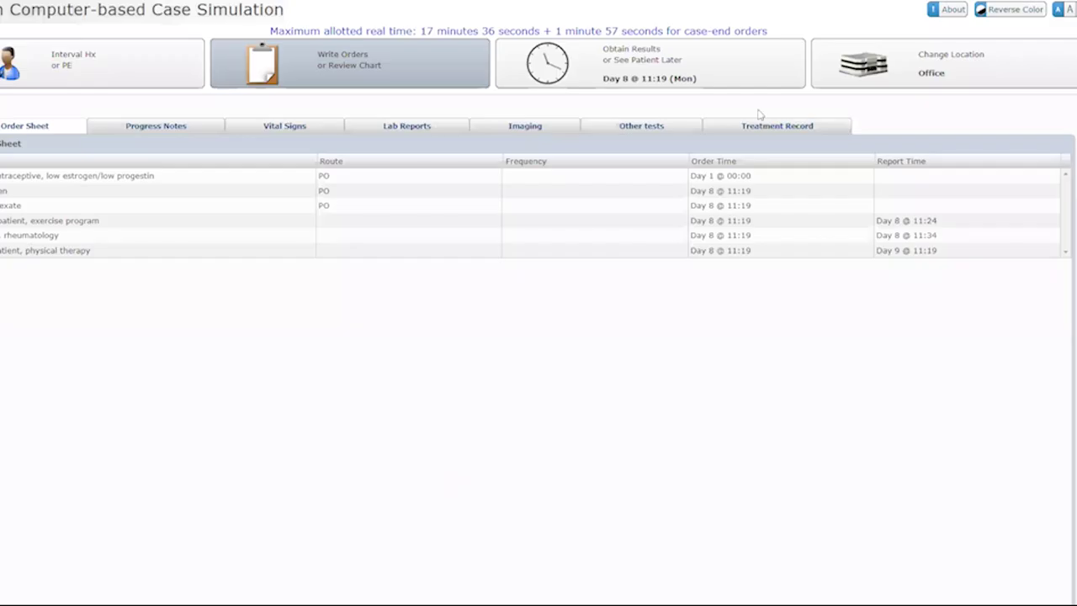
{"action": "left_click", "coordinate": [895, 63]}
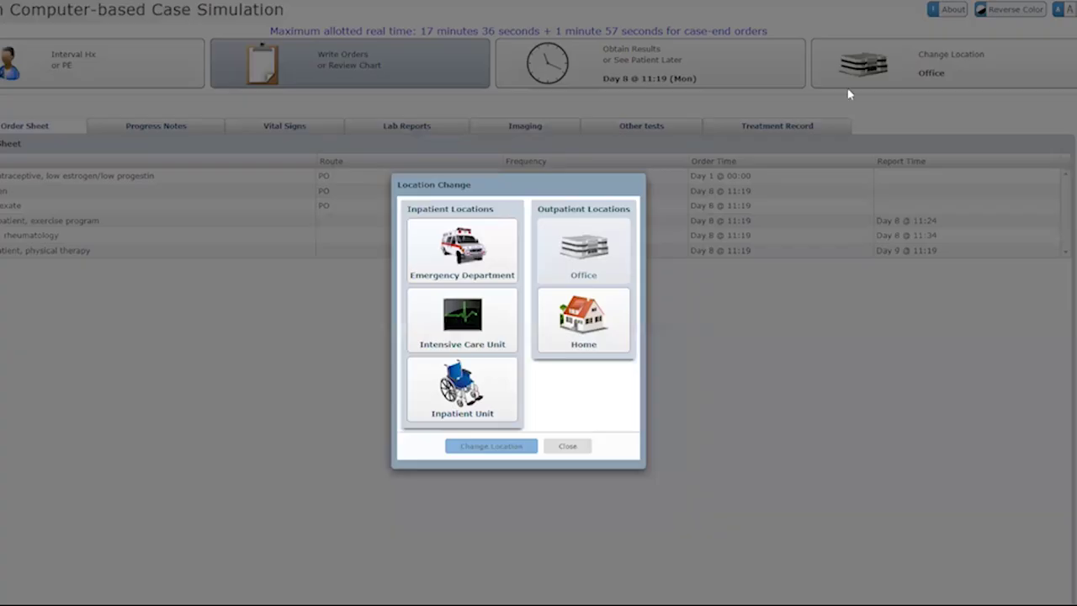
Send the patient home with a follow-up appointment on Day 36
{"action": "left_click", "coordinate": [576, 324]}
{"action": "left_click", "coordinate": [509, 447]}
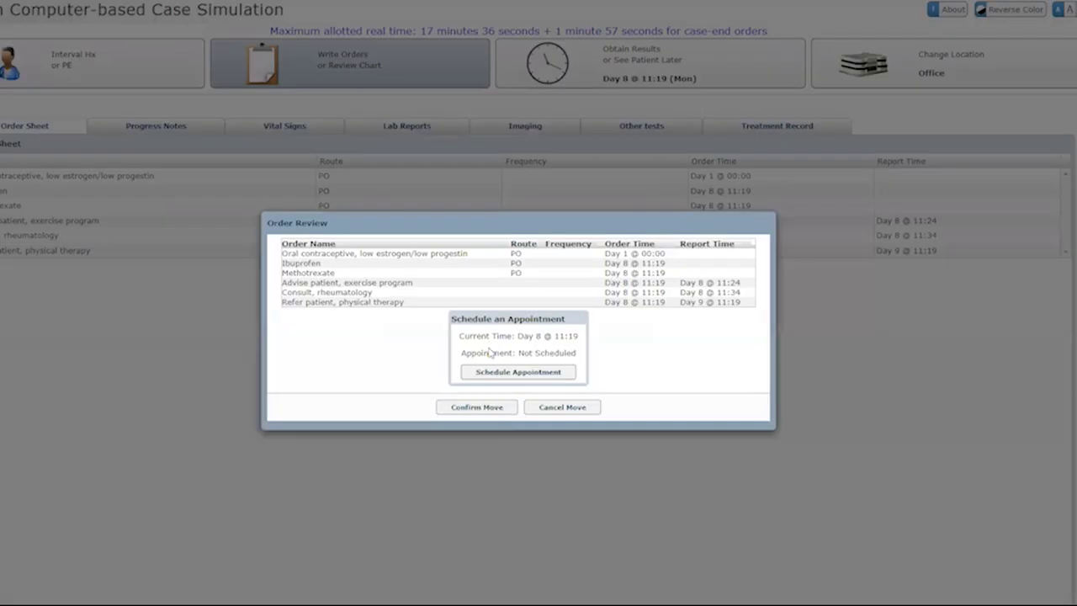
{"action": "left_click", "coordinate": [498, 379]}
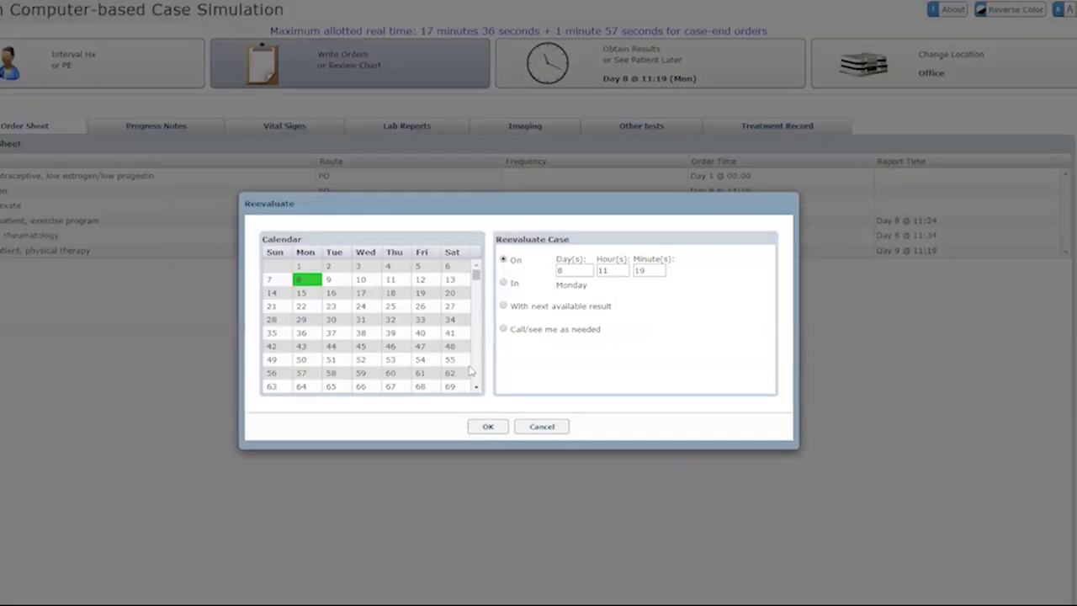
{"action": "left_click", "coordinate": [303, 333]}
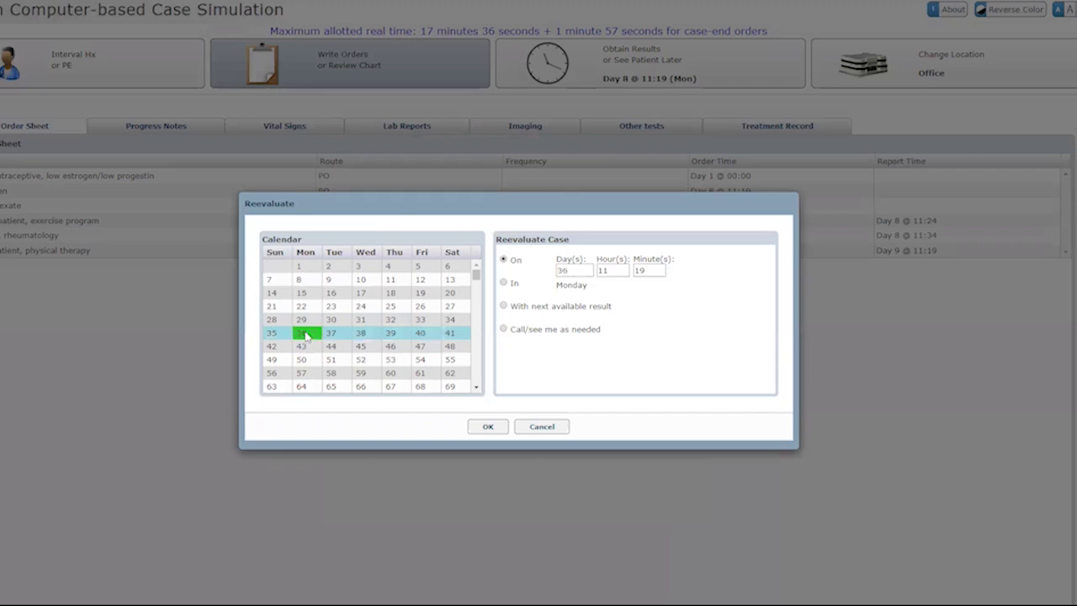
{"action": "left_click", "coordinate": [488, 426]}
{"action": "left_click", "coordinate": [486, 370]}
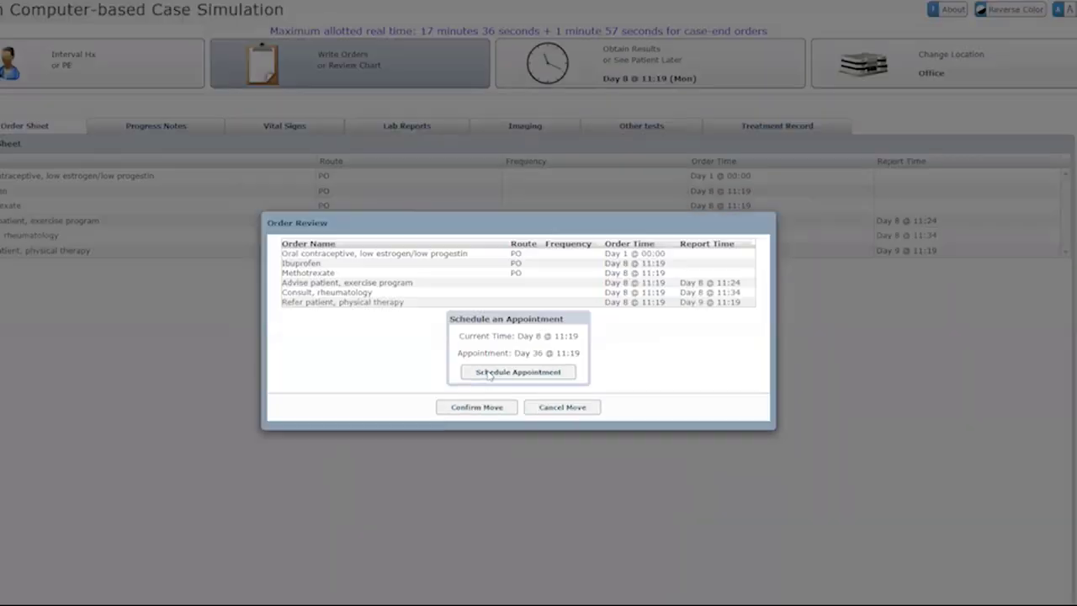
{"action": "left_click", "coordinate": [488, 409]}
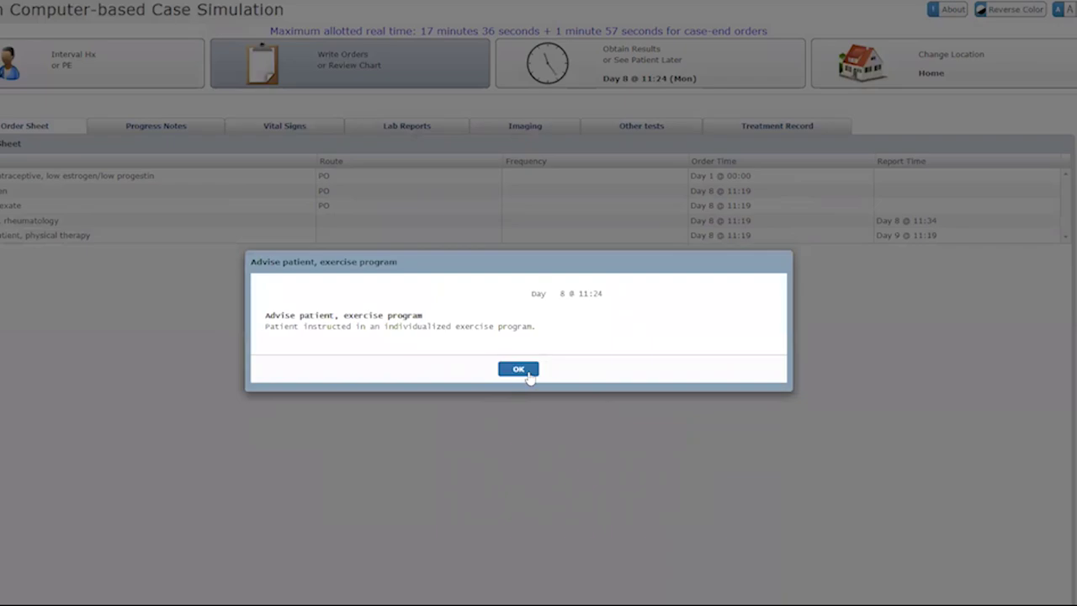
Acknowledge the exercise, rheumatology and physical therapy results and the Day 11 and Day 15 updates
{"action": "left_click", "coordinate": [518, 369]}
{"action": "left_click", "coordinate": [540, 369]}
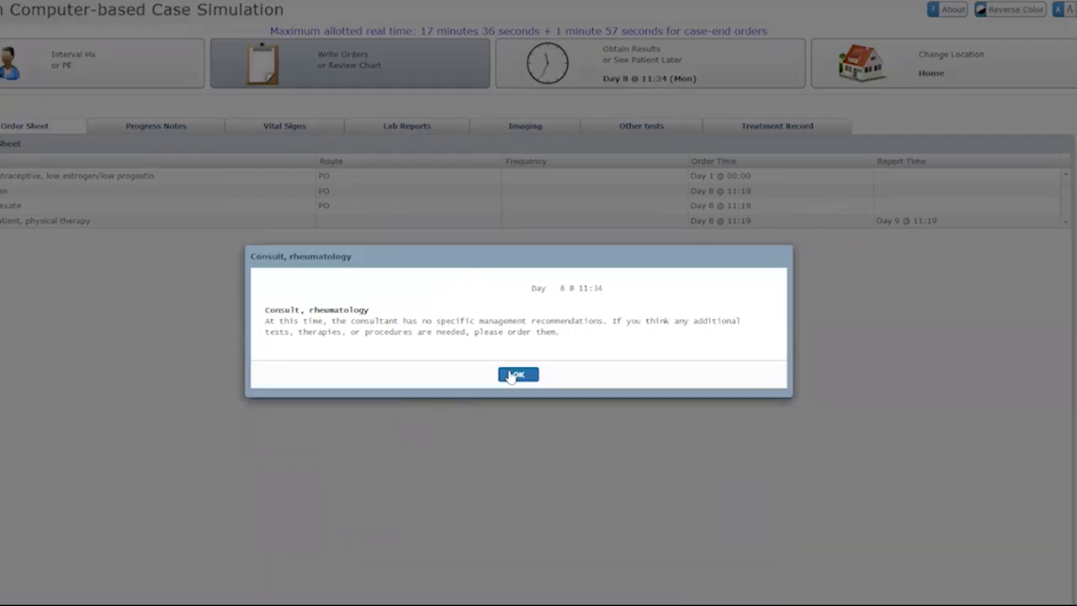
{"action": "left_click", "coordinate": [515, 375]}
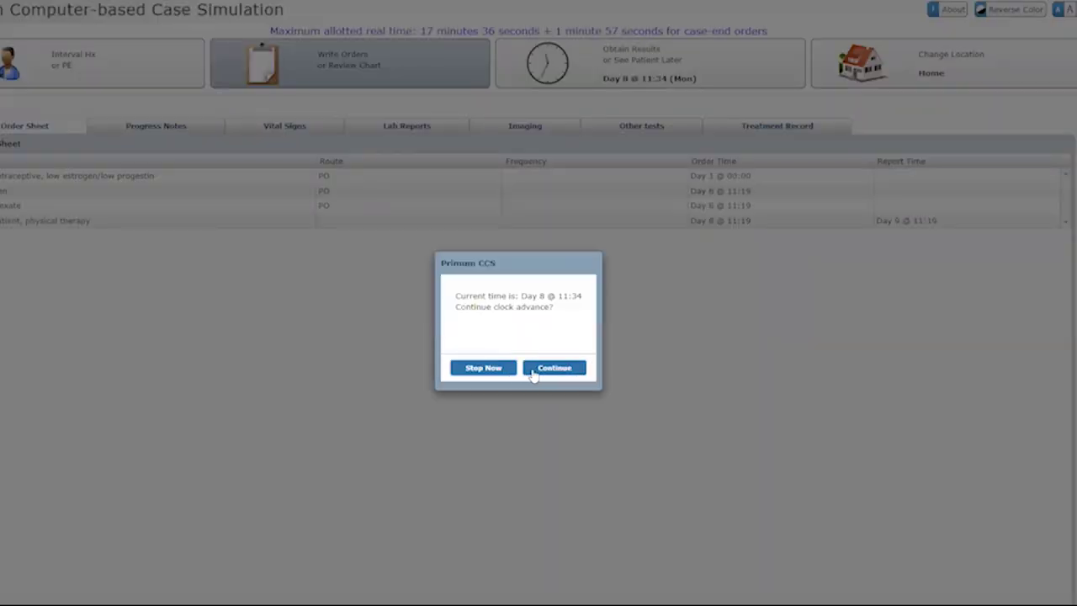
{"action": "left_click", "coordinate": [544, 371]}
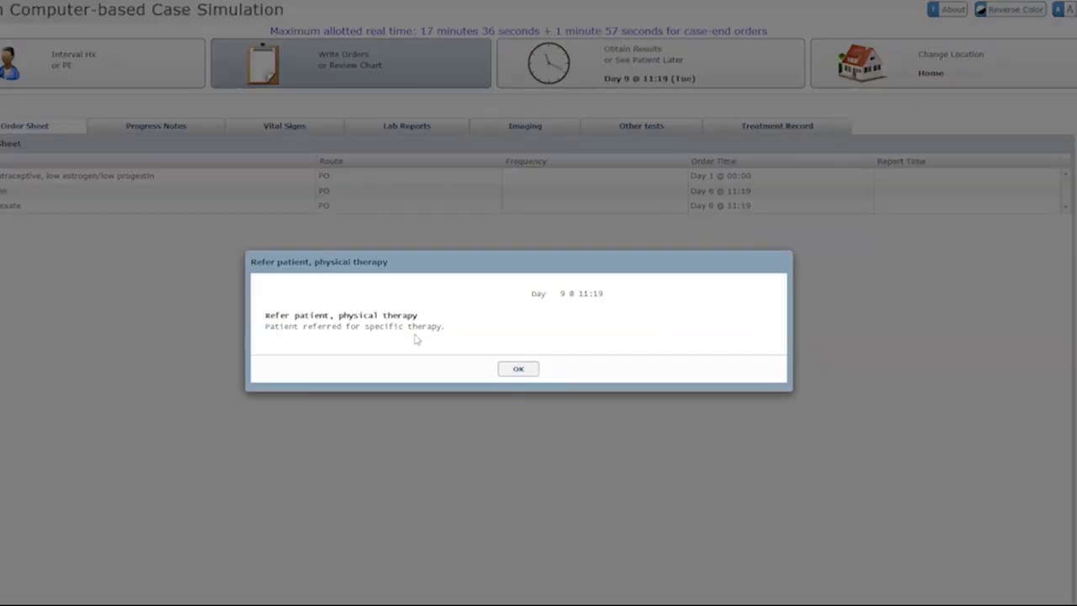
{"action": "left_click", "coordinate": [527, 370]}
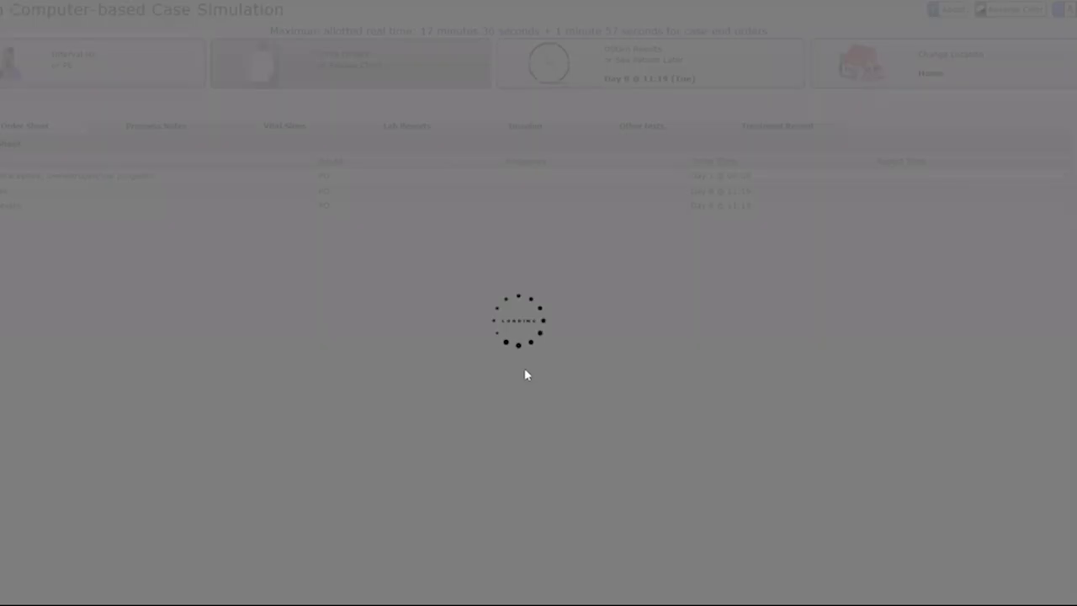
{"action": "left_click", "coordinate": [543, 370]}
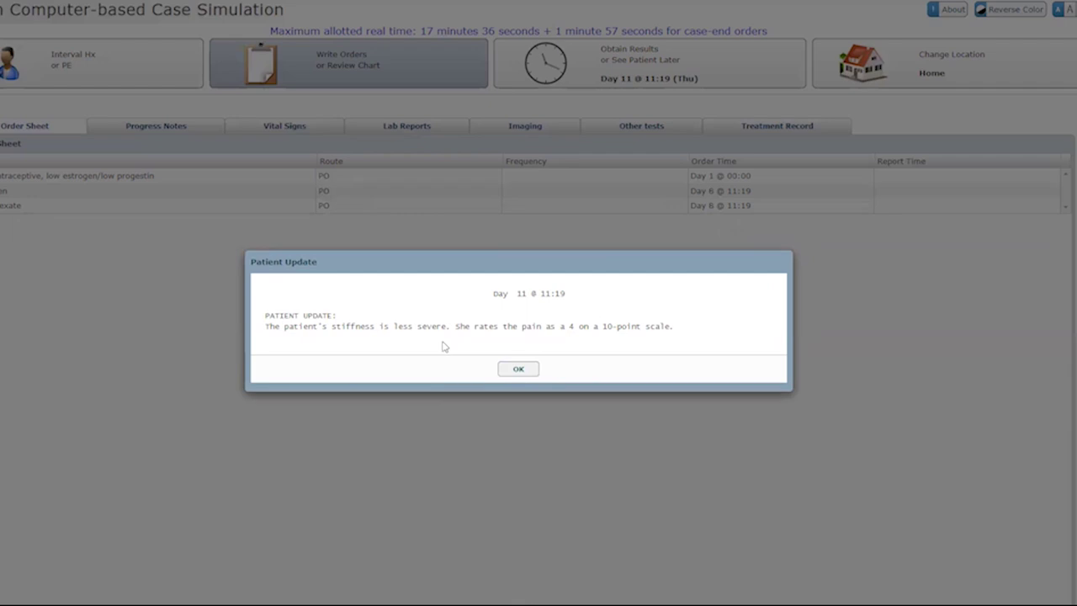
{"action": "left_click", "coordinate": [528, 371]}
{"action": "left_click", "coordinate": [549, 371]}
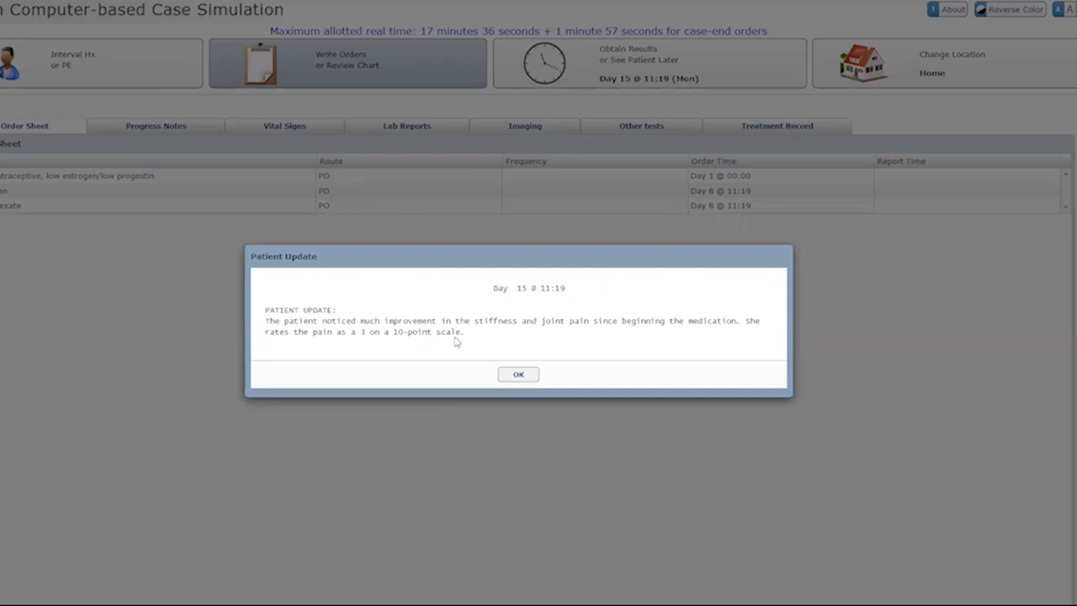
{"action": "left_click", "coordinate": [513, 375]}
{"action": "left_click", "coordinate": [551, 373]}
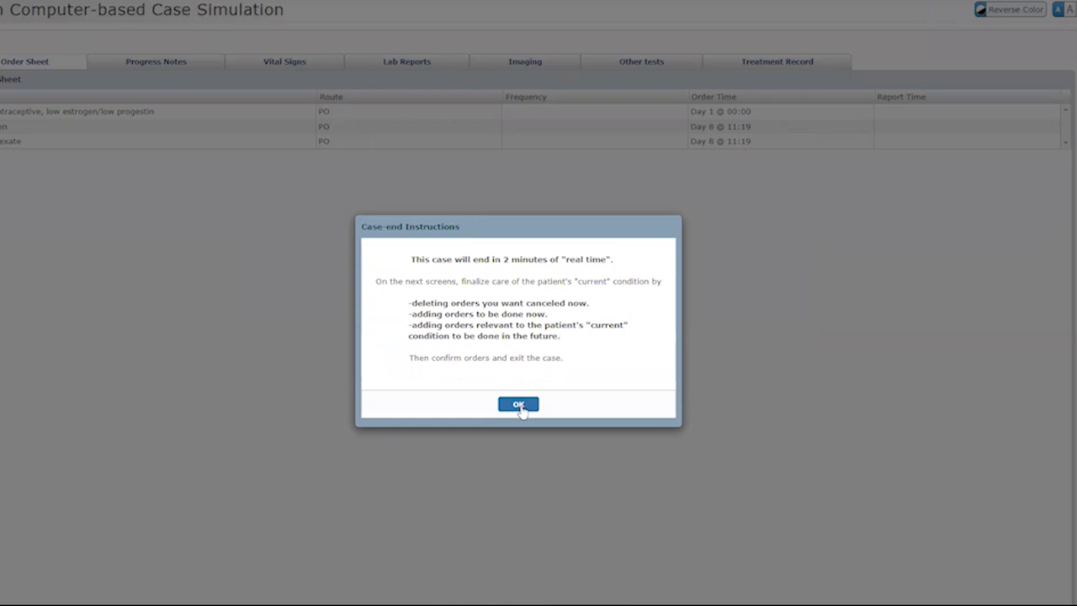
Dismiss the case-end instructions and order ESR and rheumatoid factor, both starting now
{"action": "left_click", "coordinate": [518, 405]}
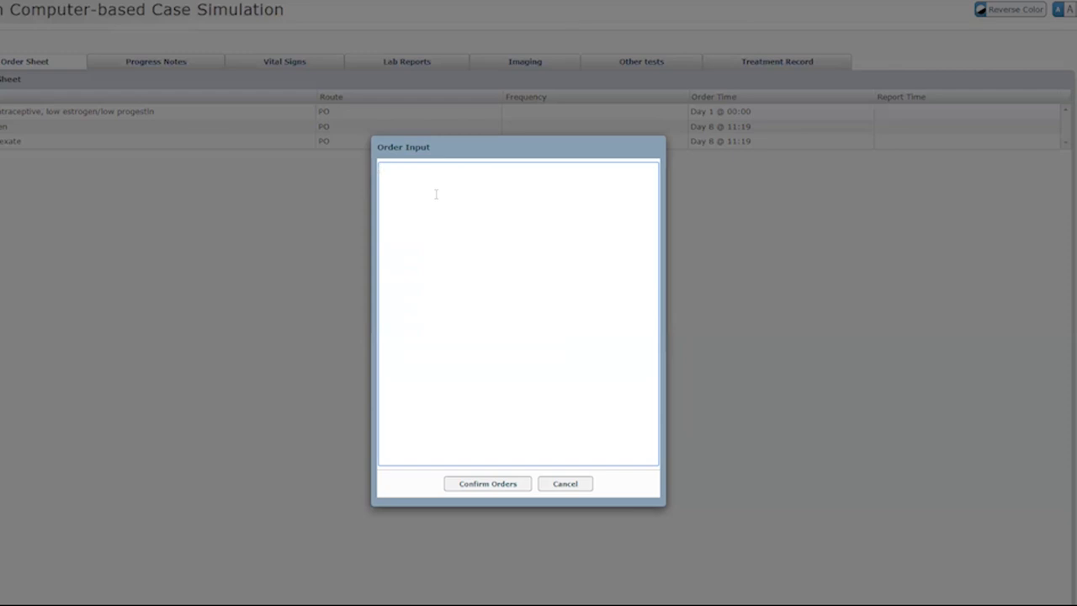
{"action": "type", "text": "est"}
{"action": "key", "text": "Return"}
{"action": "left_click", "coordinate": [472, 483]}
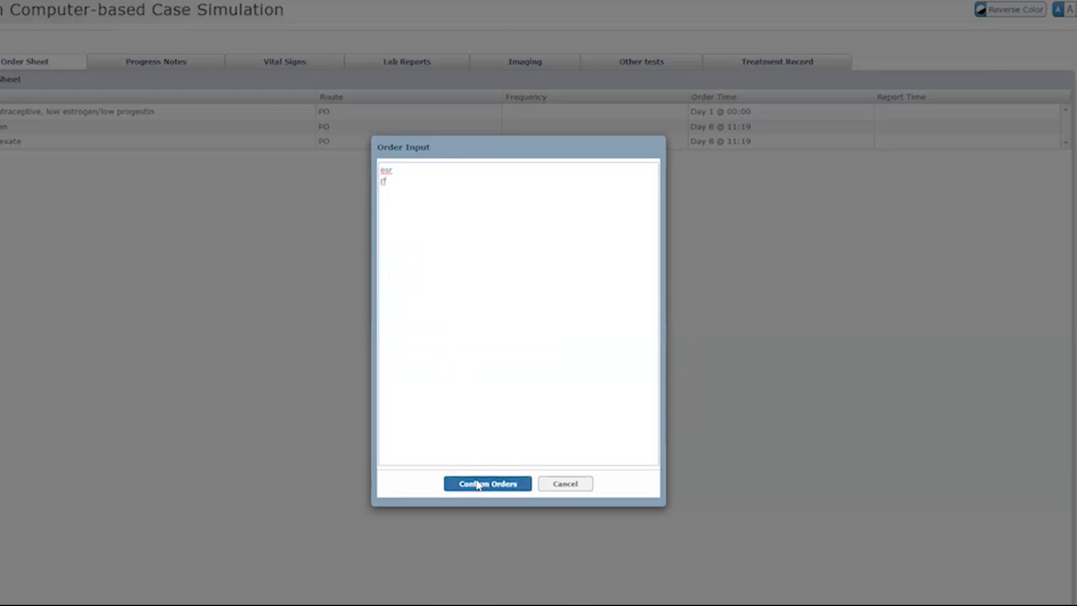
{"action": "left_click", "coordinate": [449, 489]}
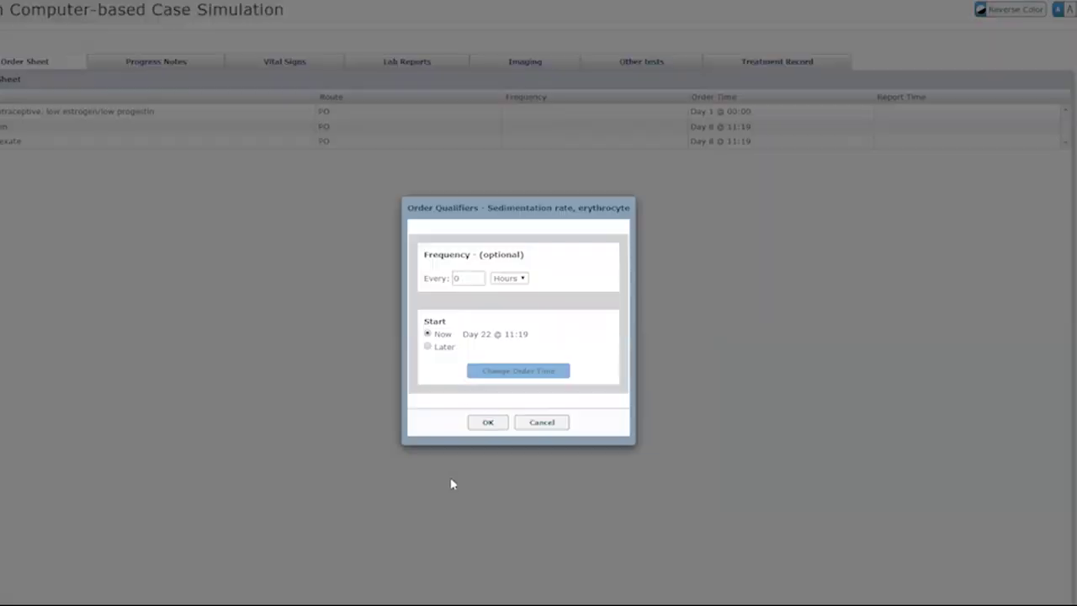
{"action": "left_click", "coordinate": [490, 424]}
{"action": "left_click", "coordinate": [445, 491]}
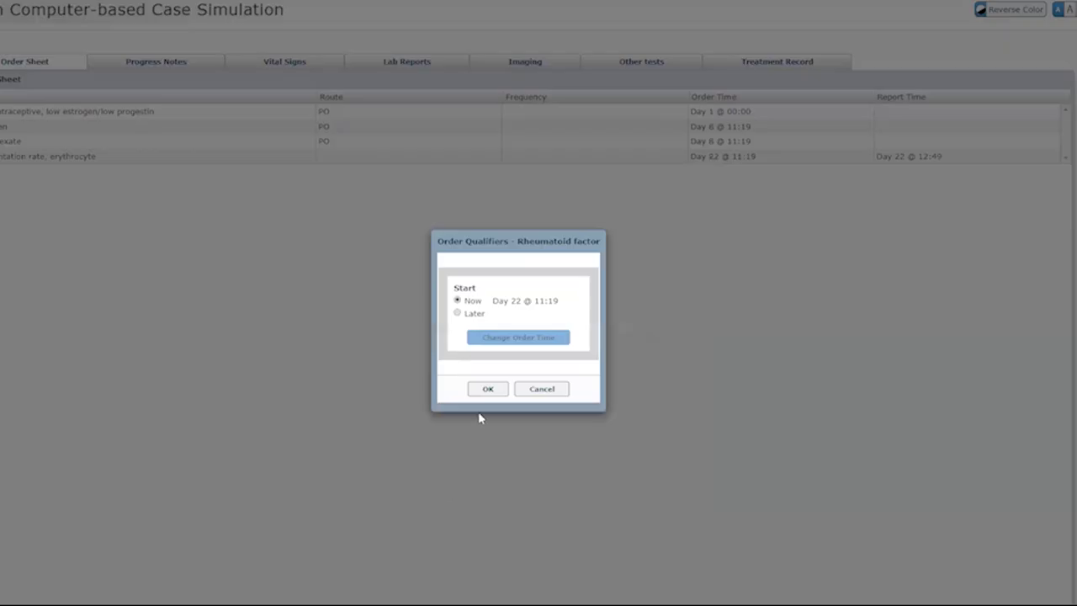
{"action": "left_click", "coordinate": [488, 390]}
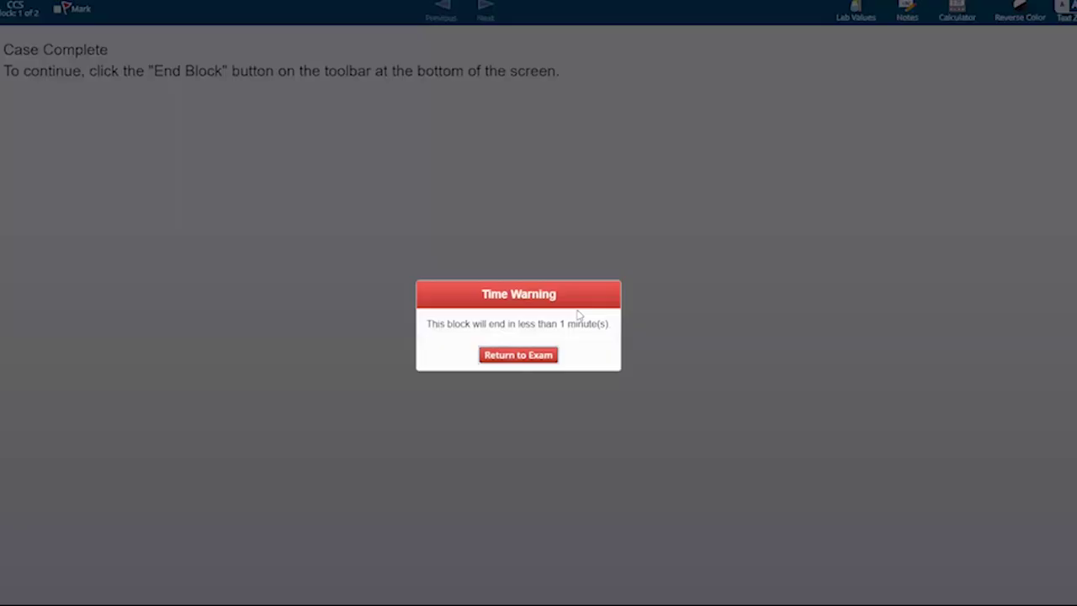
Dismiss the time warning, end and confirm the case block, then start block 2 feedback
{"action": "left_click", "coordinate": [529, 357]}
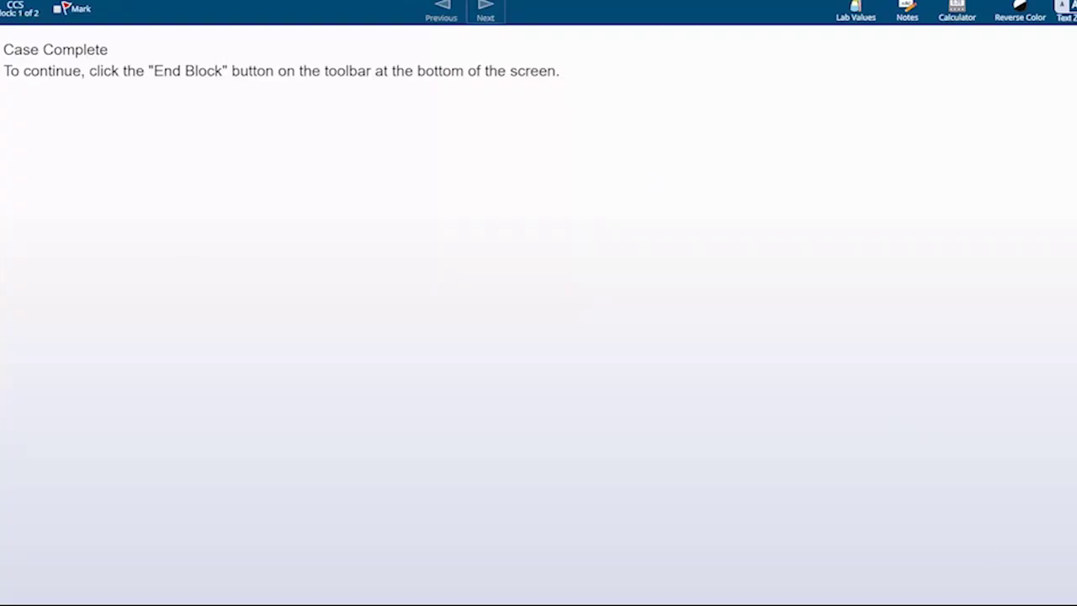
{"action": "left_click", "coordinate": [1021, 602]}
{"action": "left_click", "coordinate": [454, 356]}
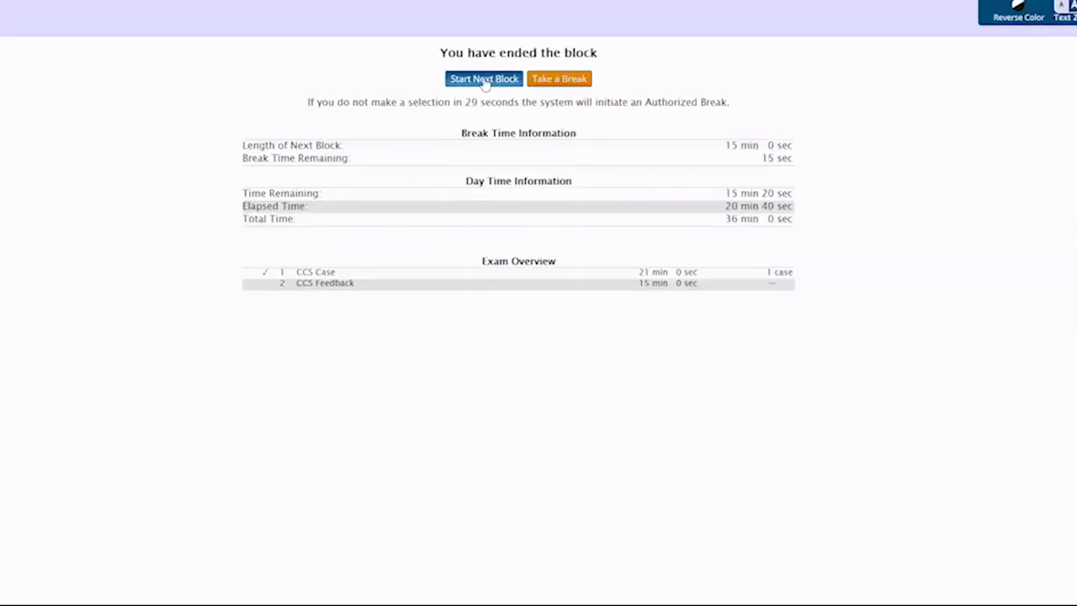
{"action": "left_click", "coordinate": [485, 80]}
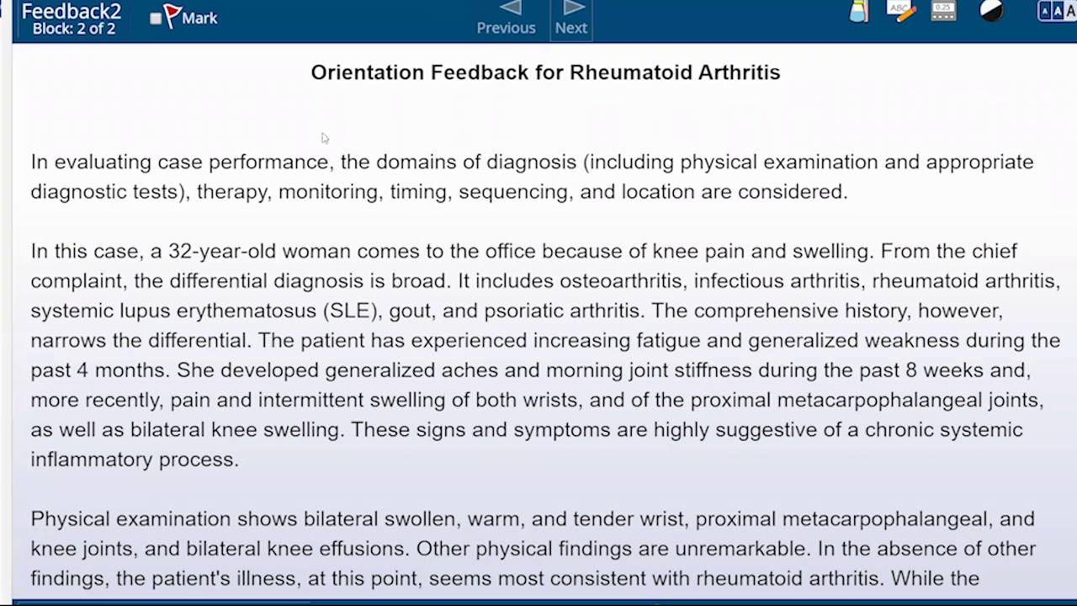
Highlight 'computer-based case simulation', 'contains thousands of possible tests and treatments' and 'it is not feasible'
{"action": "scroll", "coordinate": [228, 166], "scroll_direction": "down", "scroll_amount": 3}
{"action": "scroll", "coordinate": [228, 166], "scroll_direction": "down", "scroll_amount": 2}
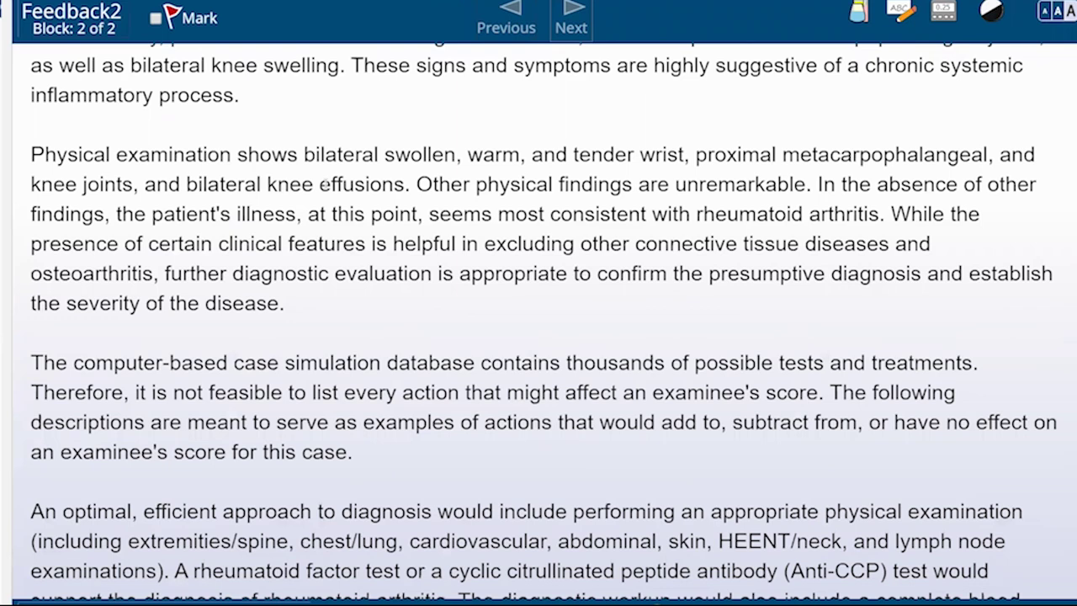
{"action": "scroll", "coordinate": [286, 239], "scroll_direction": "down", "scroll_amount": 1}
{"action": "scroll", "coordinate": [282, 239], "scroll_direction": "down", "scroll_amount": 2}
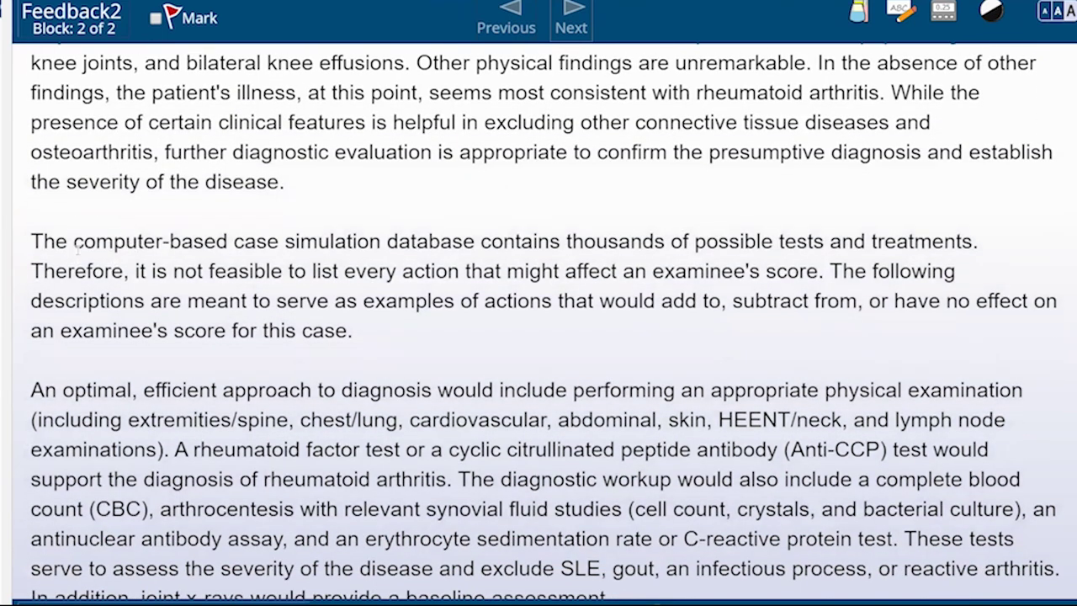
{"action": "left_click_drag", "start_coordinate": [80, 244], "coordinate": [353, 244]}
{"action": "left_click_drag", "start_coordinate": [503, 244], "coordinate": [932, 244]}
{"action": "left_click_drag", "start_coordinate": [137, 270], "coordinate": [804, 271]}
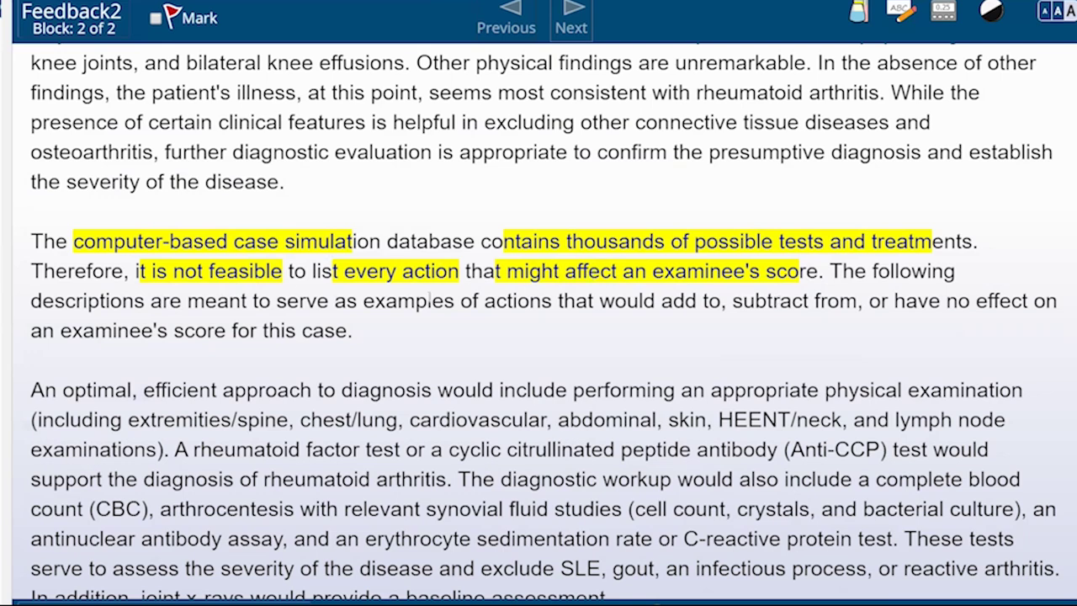
Highlight 'meant to serve', 'as examples', 'subtract' and 'examinee's score for this case'
{"action": "left_click_drag", "start_coordinate": [218, 303], "coordinate": [424, 303]}
{"action": "left_click_drag", "start_coordinate": [550, 303], "coordinate": [656, 301]}
{"action": "left_click_drag", "start_coordinate": [742, 301], "coordinate": [781, 301]}
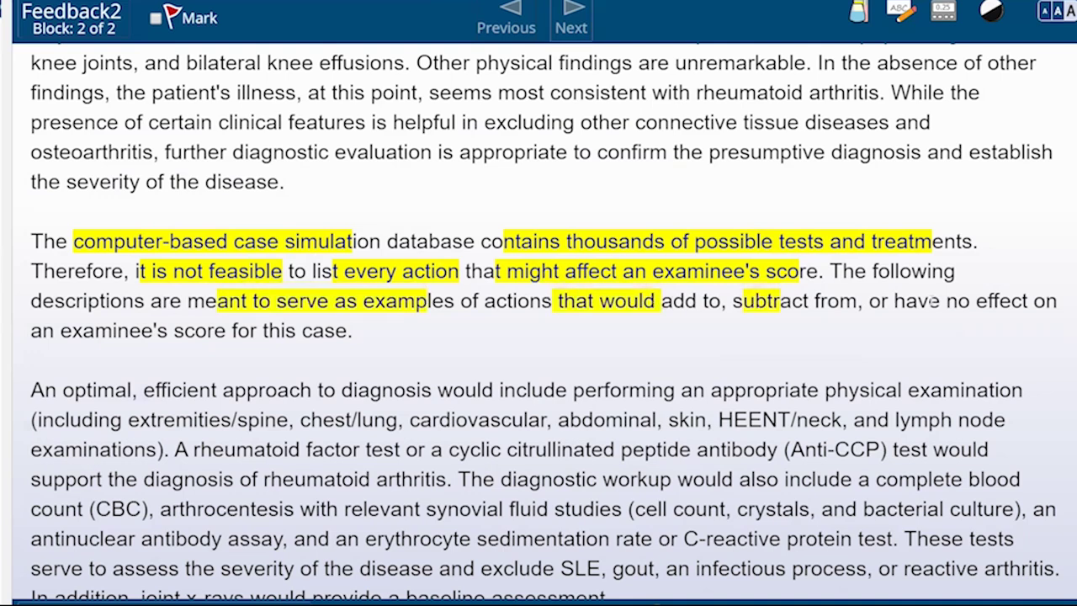
{"action": "left_click_drag", "start_coordinate": [113, 331], "coordinate": [318, 336]}
{"action": "scroll", "coordinate": [318, 336], "scroll_direction": "down", "scroll_amount": 3}
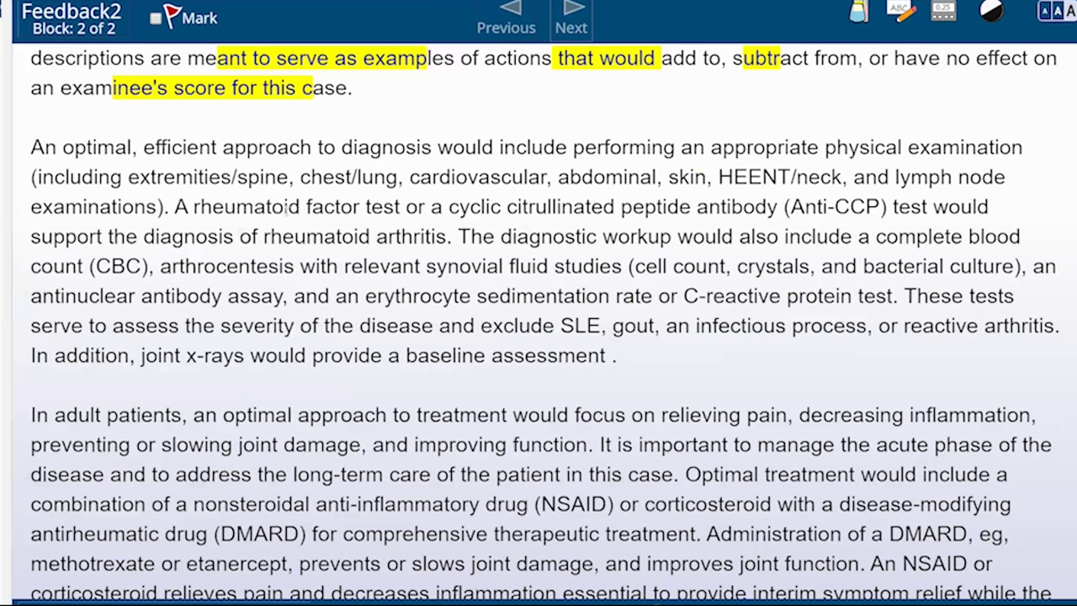
Highlight rheumatoid factor, cyclic citrullinated, synovial fluid studies, C-reactive protein and ESR
{"action": "left_click_drag", "start_coordinate": [223, 206], "coordinate": [367, 207]}
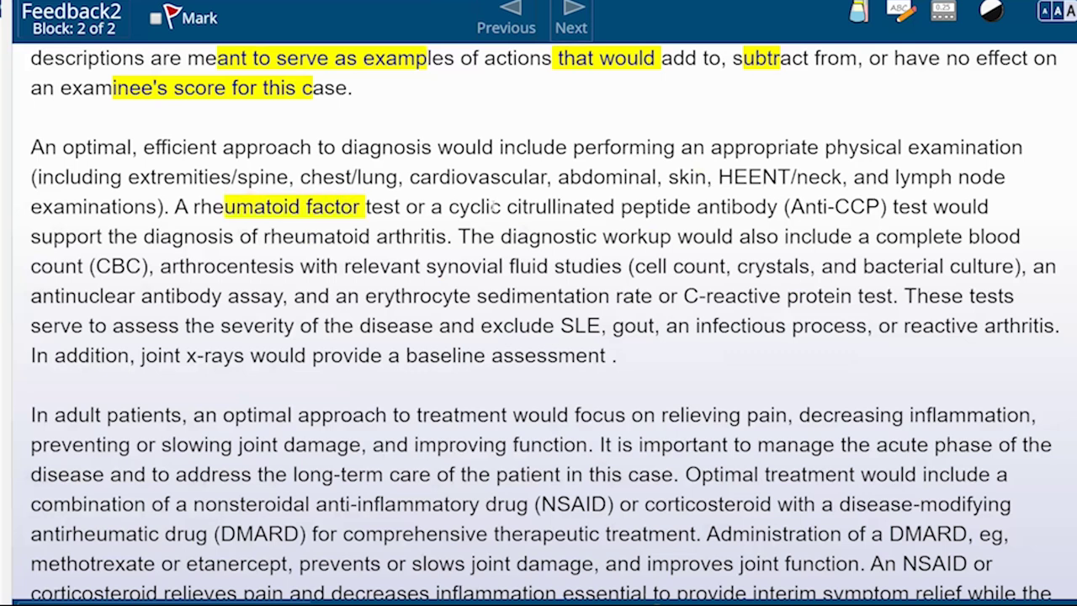
{"action": "left_click_drag", "start_coordinate": [479, 207], "coordinate": [573, 207]}
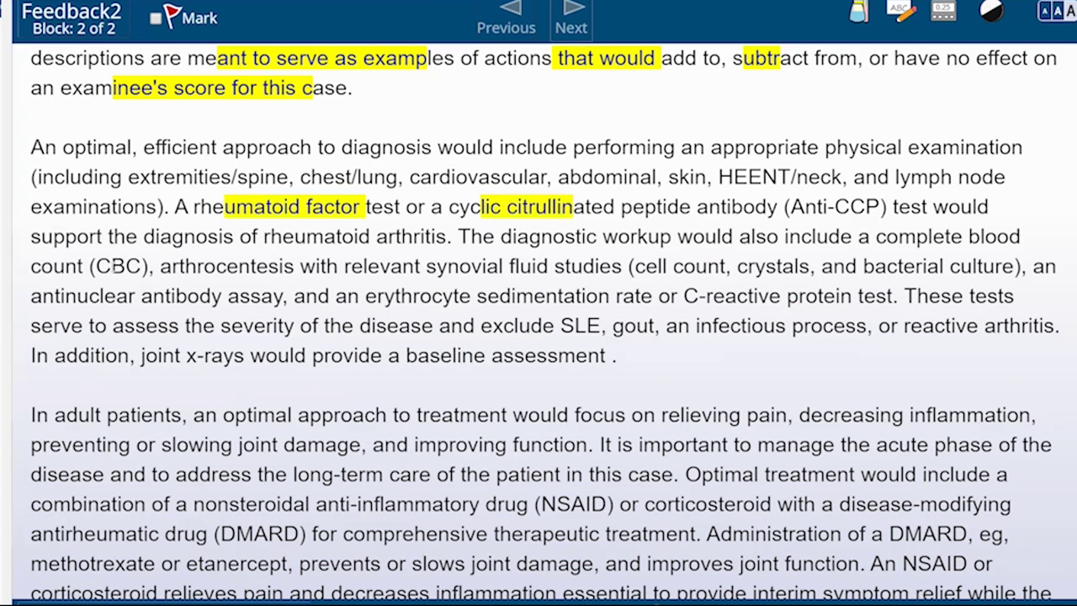
{"action": "left_click_drag", "start_coordinate": [471, 265], "coordinate": [599, 266]}
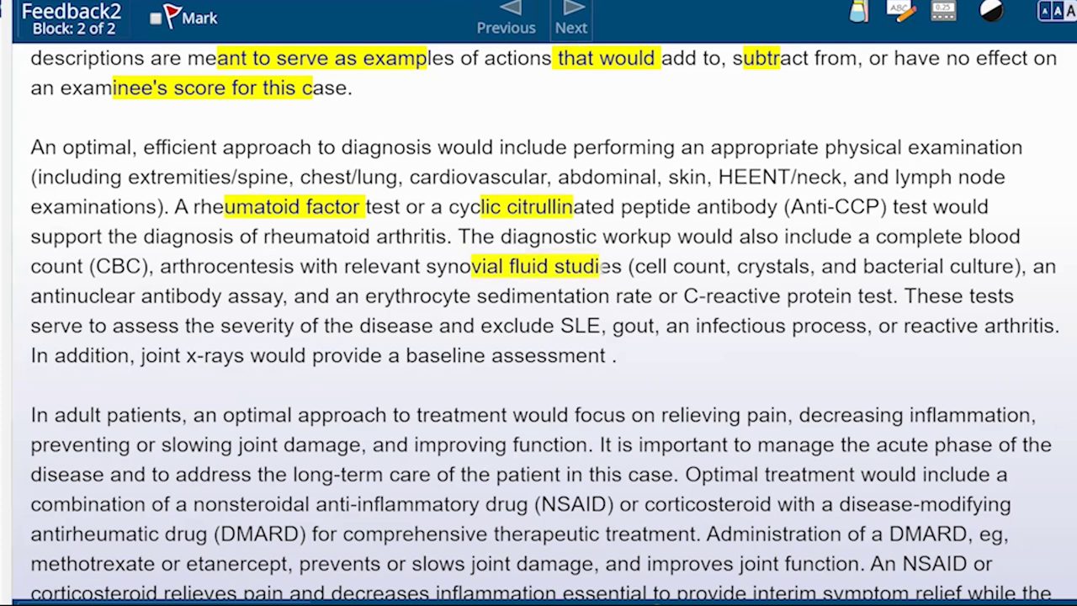
{"action": "left_click_drag", "start_coordinate": [685, 296], "coordinate": [852, 296]}
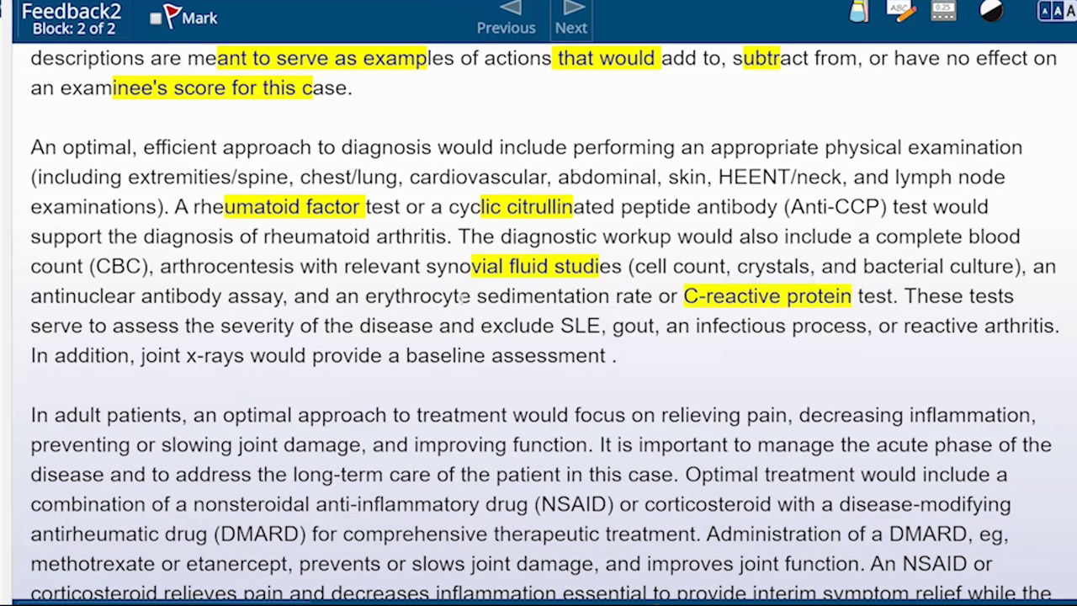
{"action": "left_click_drag", "start_coordinate": [377, 296], "coordinate": [548, 296]}
Highlight 'Optimal treatment', 'combination', 'NSAID or corticosteroid', 'DMARD' and 'methotrexate or etanercept'
{"action": "scroll", "coordinate": [572, 296], "scroll_direction": "down", "scroll_amount": 1}
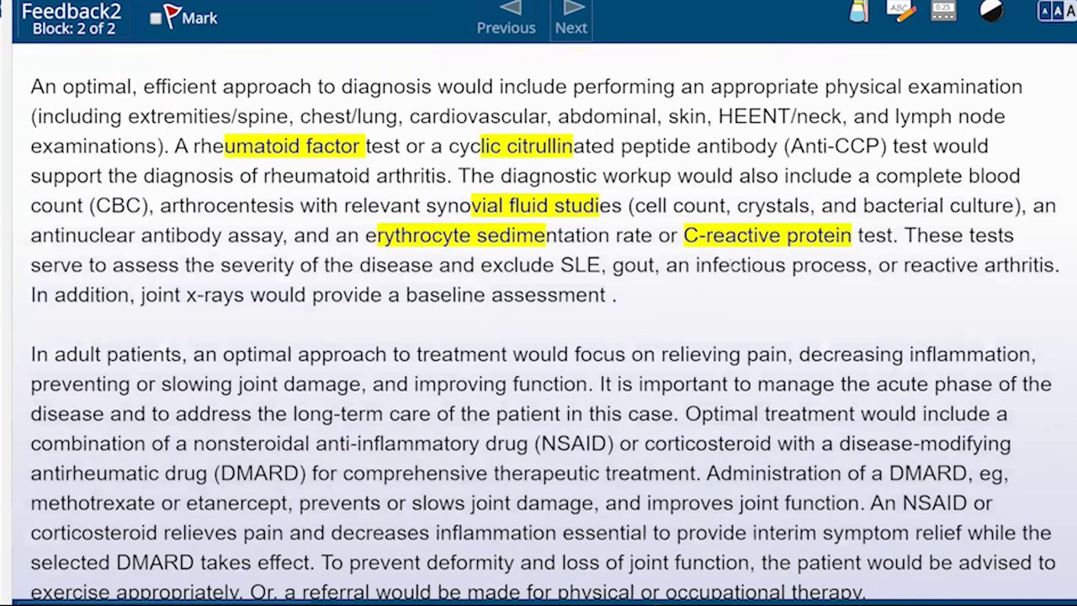
{"action": "scroll", "coordinate": [617, 296], "scroll_direction": "down", "scroll_amount": 3}
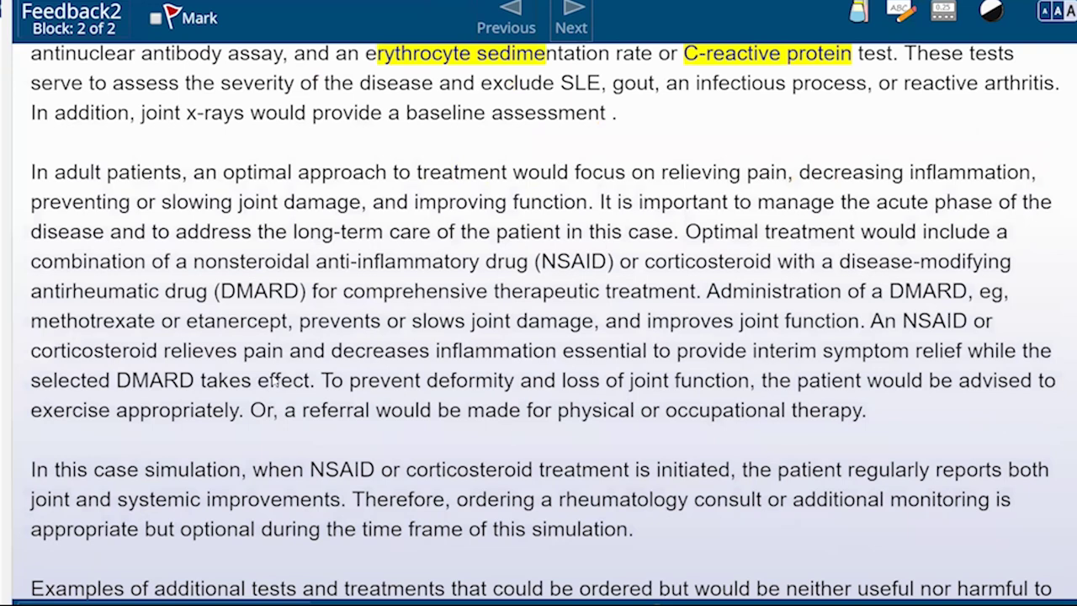
{"action": "left_click_drag", "start_coordinate": [725, 232], "coordinate": [835, 232]}
{"action": "left_click_drag", "start_coordinate": [54, 263], "coordinate": [133, 263]}
{"action": "left_click_drag", "start_coordinate": [317, 263], "coordinate": [737, 264]}
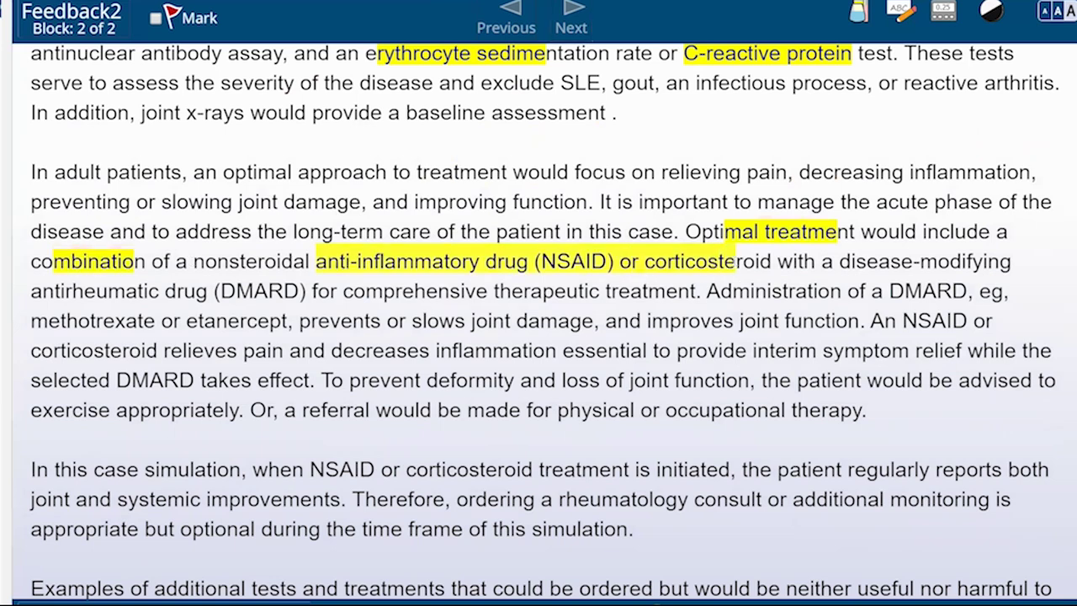
{"action": "left_click_drag", "start_coordinate": [814, 263], "coordinate": [777, 264]}
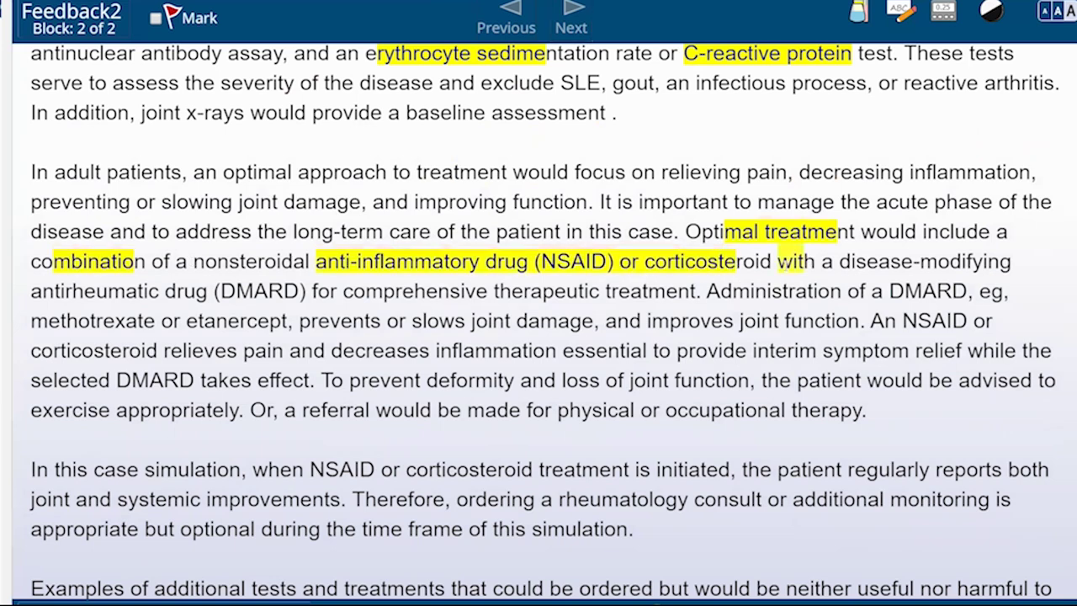
{"action": "left_click_drag", "start_coordinate": [218, 291], "coordinate": [306, 291]}
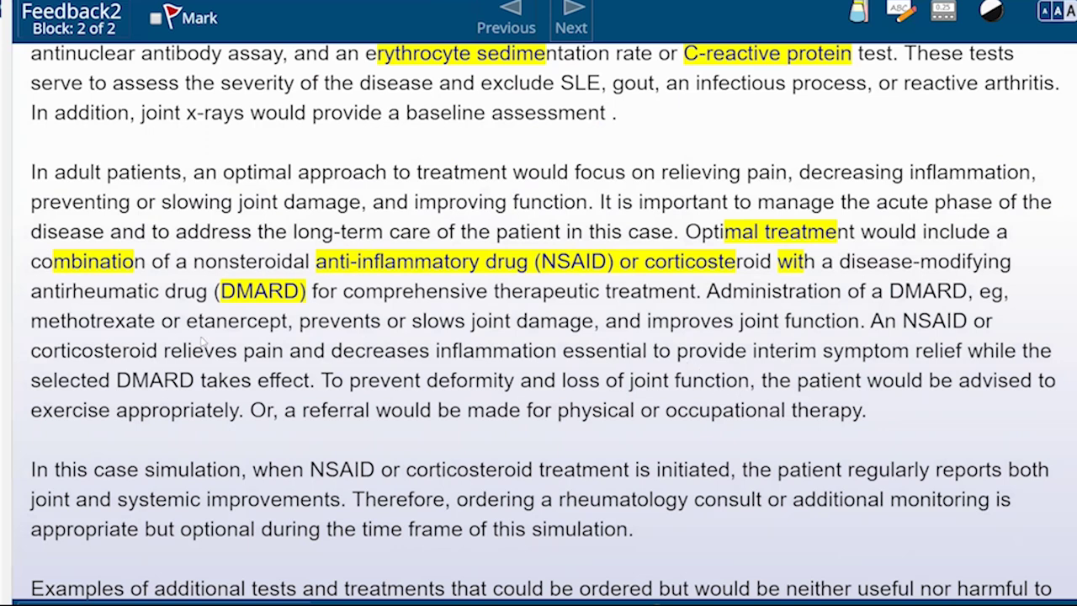
{"action": "left_click_drag", "start_coordinate": [69, 318], "coordinate": [286, 324]}
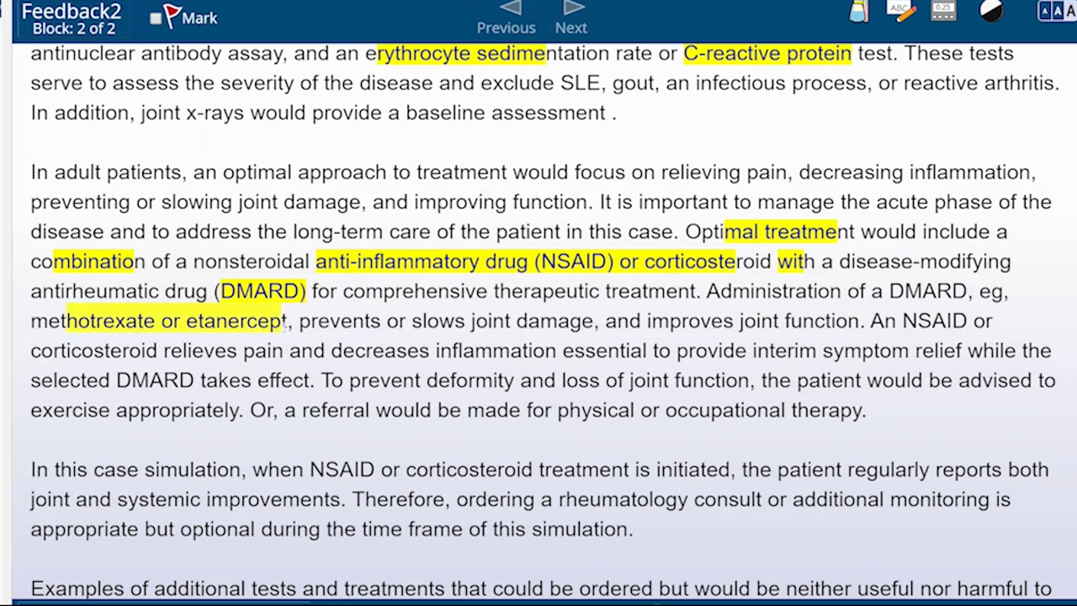
{"action": "scroll", "coordinate": [286, 322], "scroll_direction": "down", "scroll_amount": 5}
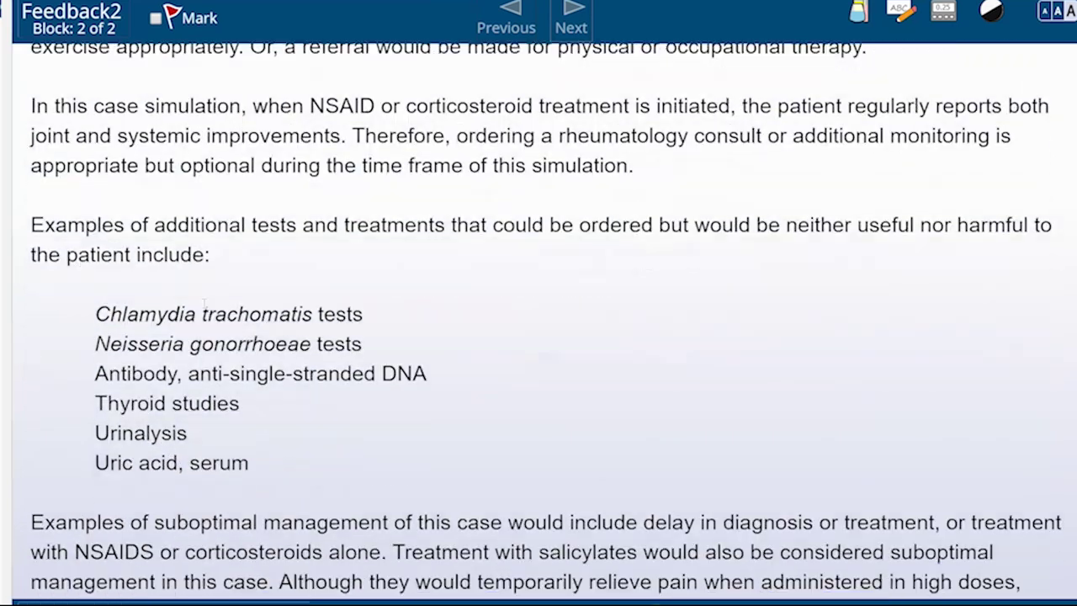
Highlight 'additional tests', 'neither useful nor harmful' and 'subject the patient to unnecessary discomfort or risk'
{"action": "left_click_drag", "start_coordinate": [178, 224], "coordinate": [327, 226]}
{"action": "left_click_drag", "start_coordinate": [751, 225], "coordinate": [1012, 227]}
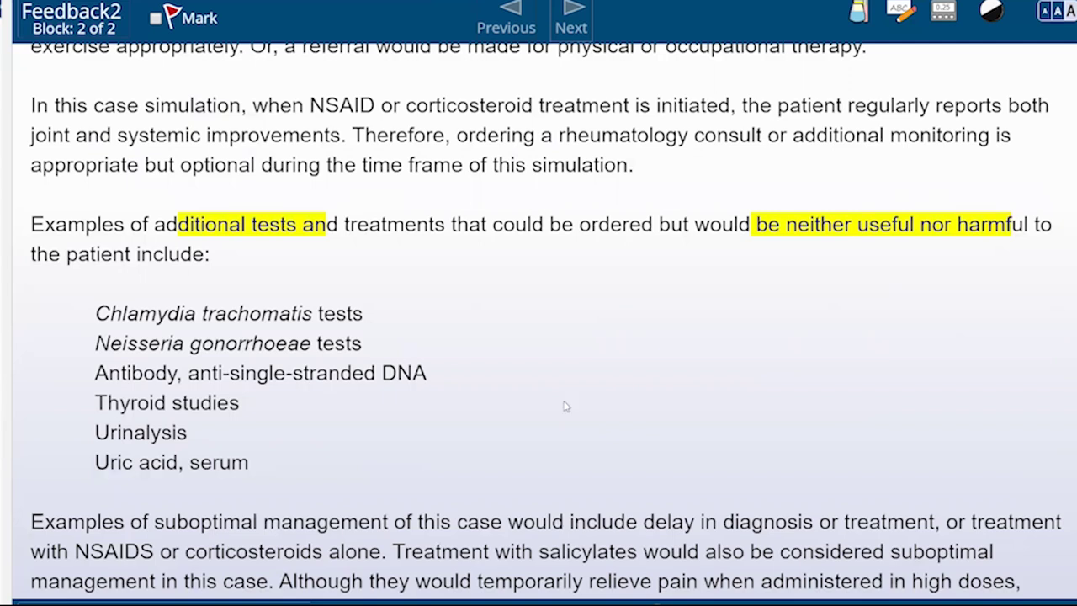
{"action": "scroll", "coordinate": [491, 387], "scroll_direction": "down", "scroll_amount": 3}
{"action": "scroll", "coordinate": [249, 375], "scroll_direction": "down", "scroll_amount": 6}
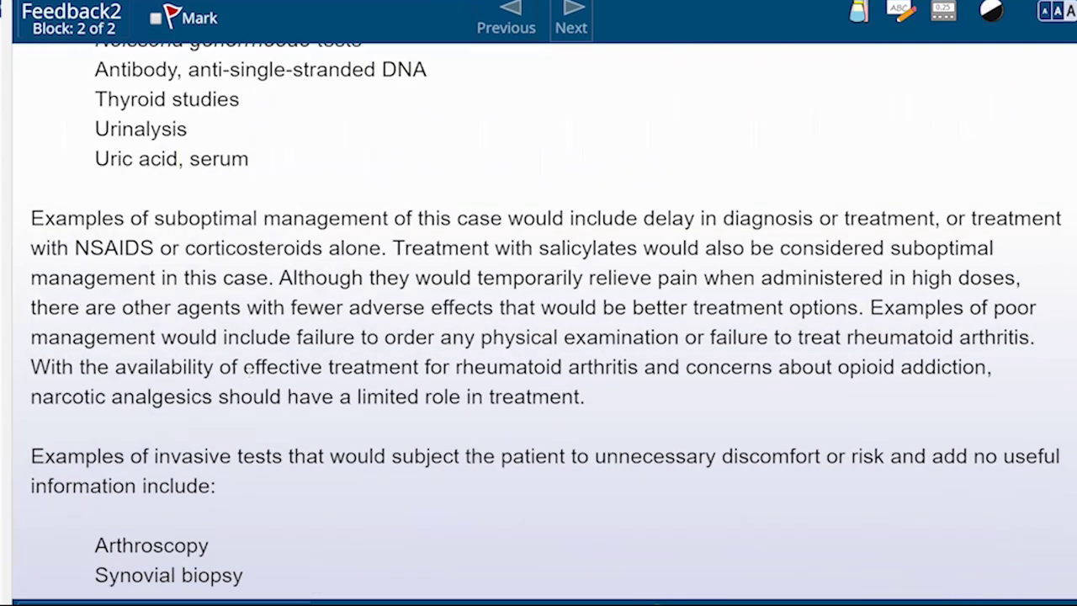
{"action": "scroll", "coordinate": [249, 375], "scroll_direction": "down", "scroll_amount": 2}
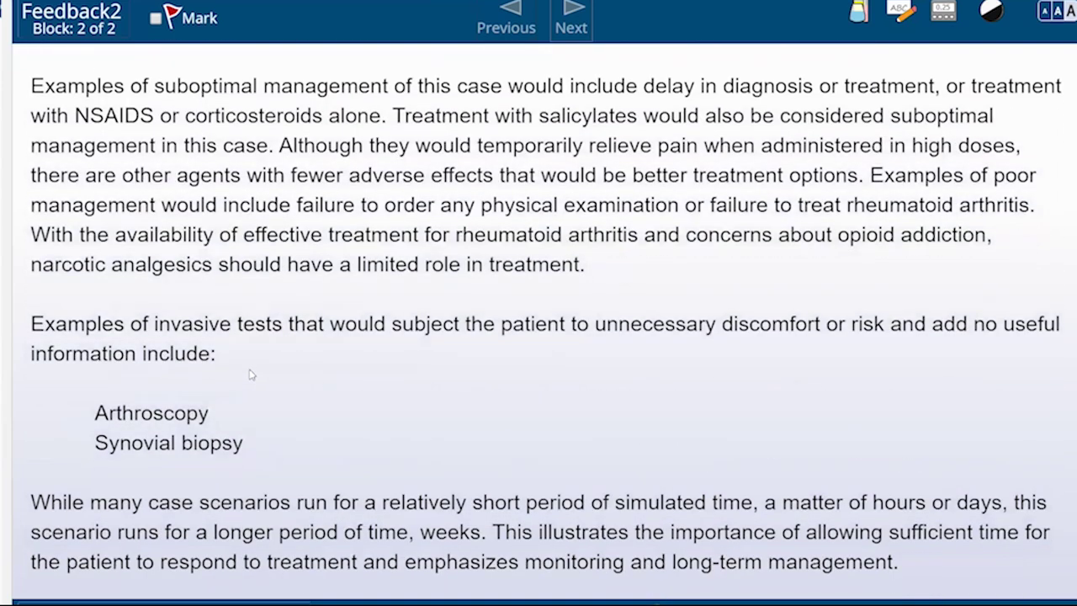
{"action": "left_click_drag", "start_coordinate": [415, 275], "coordinate": [873, 278]}
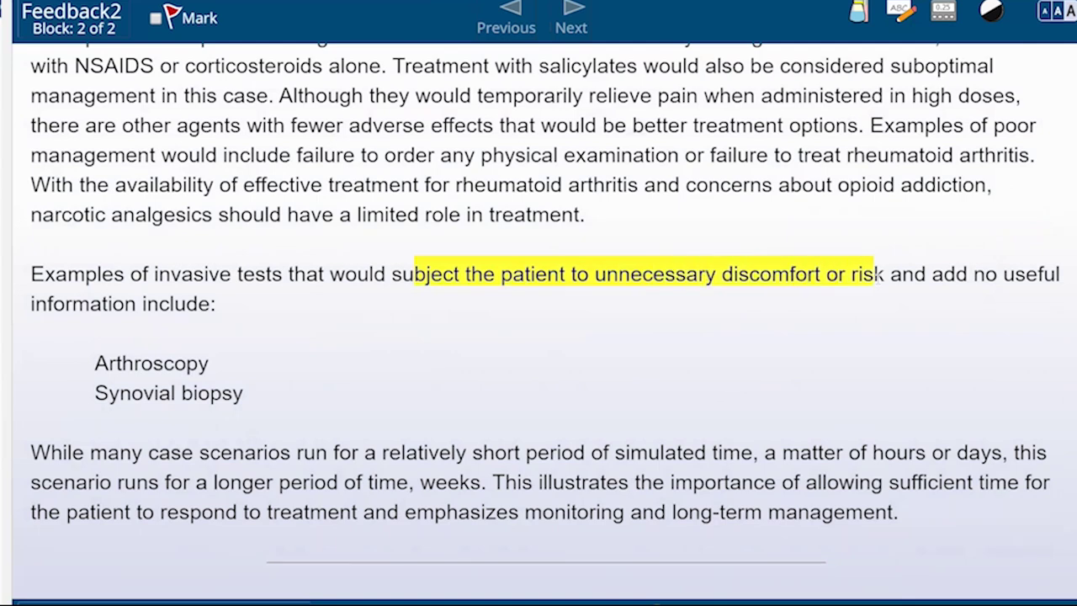
Highlight 'While many case scenarios', then scroll back to the top of the feedback
{"action": "scroll", "coordinate": [245, 247], "scroll_direction": "down", "scroll_amount": 3}
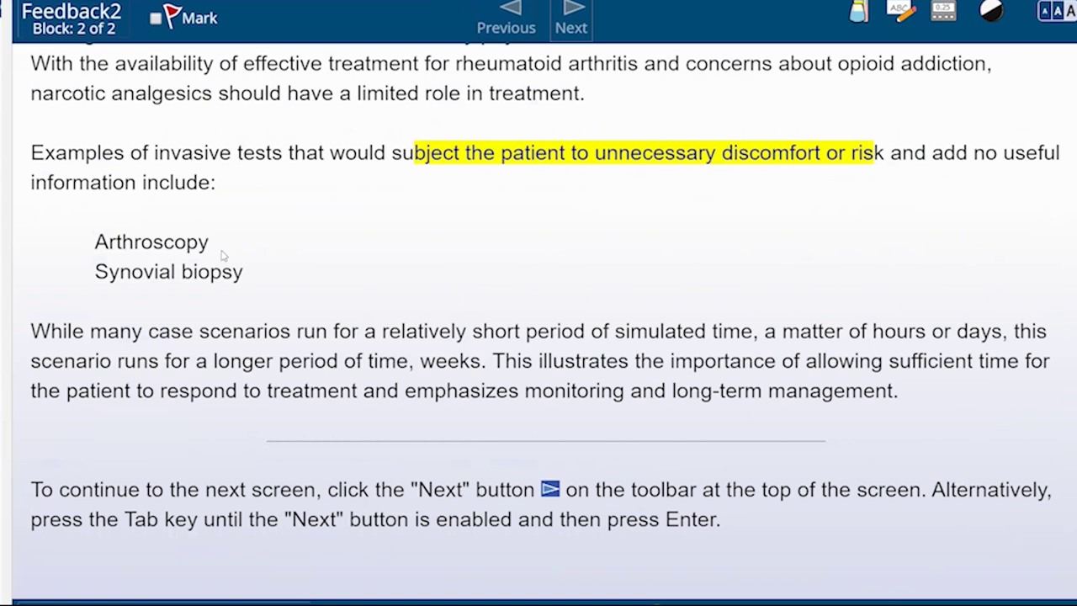
{"action": "scroll", "coordinate": [224, 257], "scroll_direction": "down", "scroll_amount": 1}
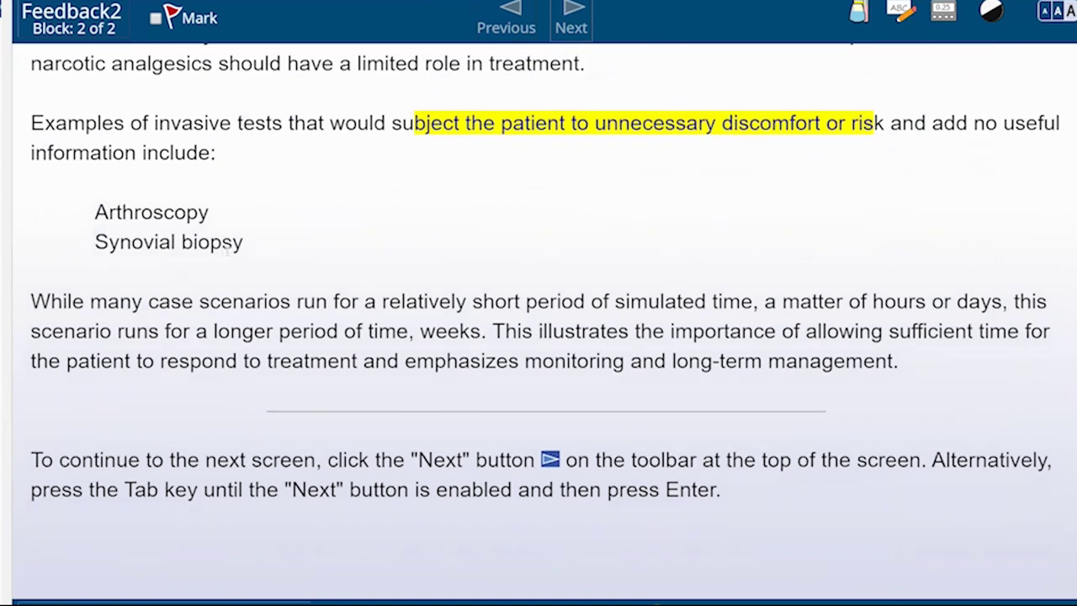
{"action": "left_click_drag", "start_coordinate": [51, 300], "coordinate": [268, 301]}
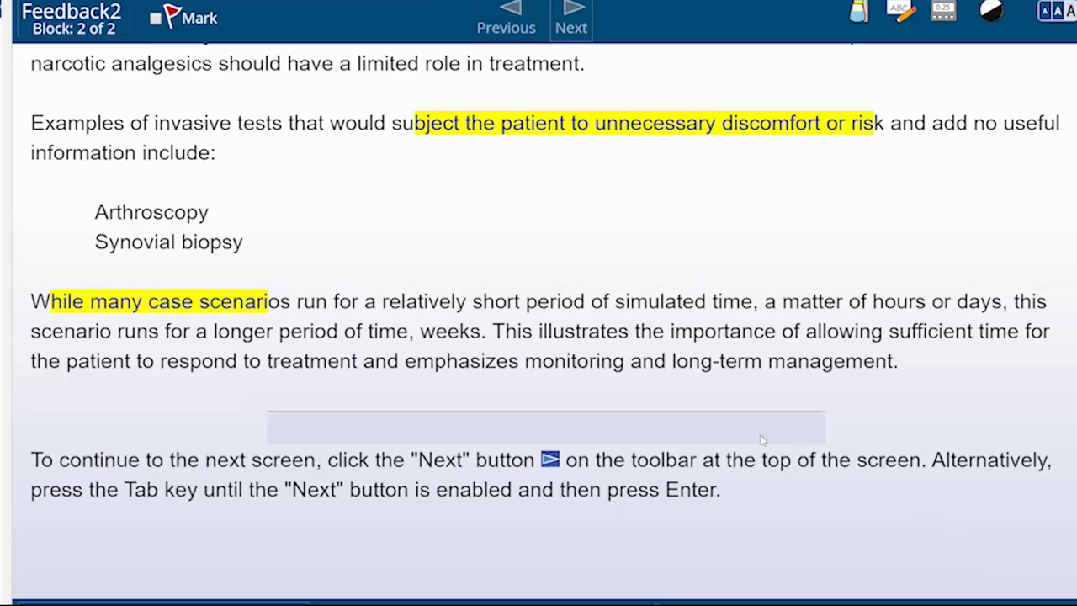
{"action": "scroll", "coordinate": [899, 510], "scroll_direction": "up", "scroll_amount": 6}
{"action": "scroll", "coordinate": [761, 434], "scroll_direction": "up", "scroll_amount": 15}
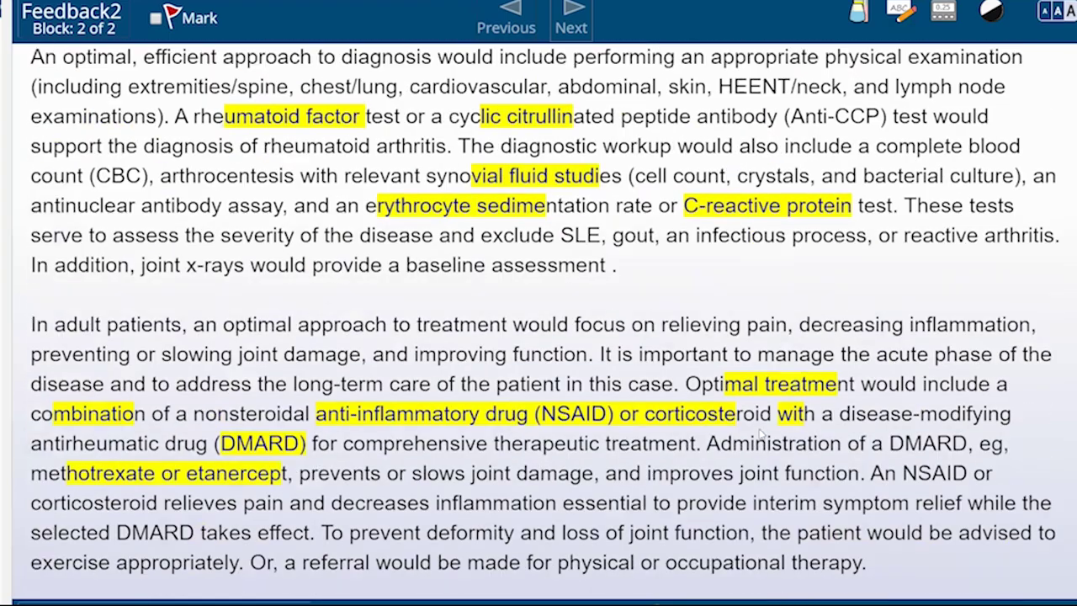
{"action": "scroll", "coordinate": [759, 429], "scroll_direction": "up", "scroll_amount": 2}
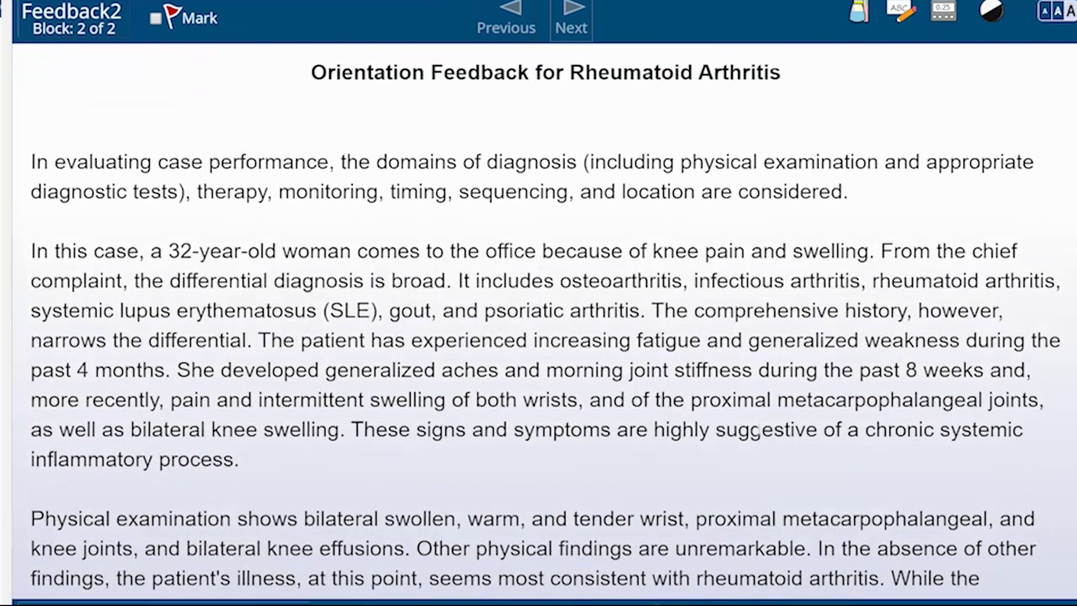